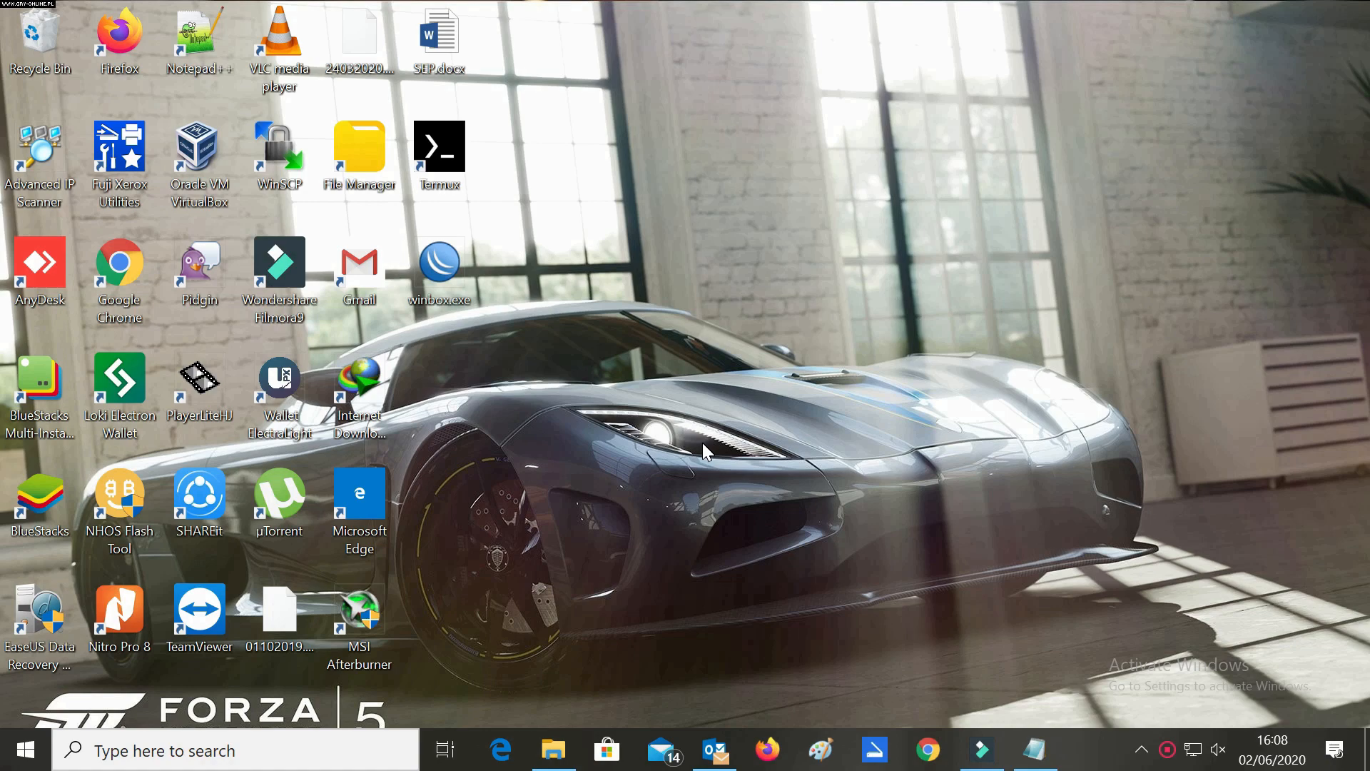
right_click(679, 321)
click(731, 383)
right_click(671, 335)
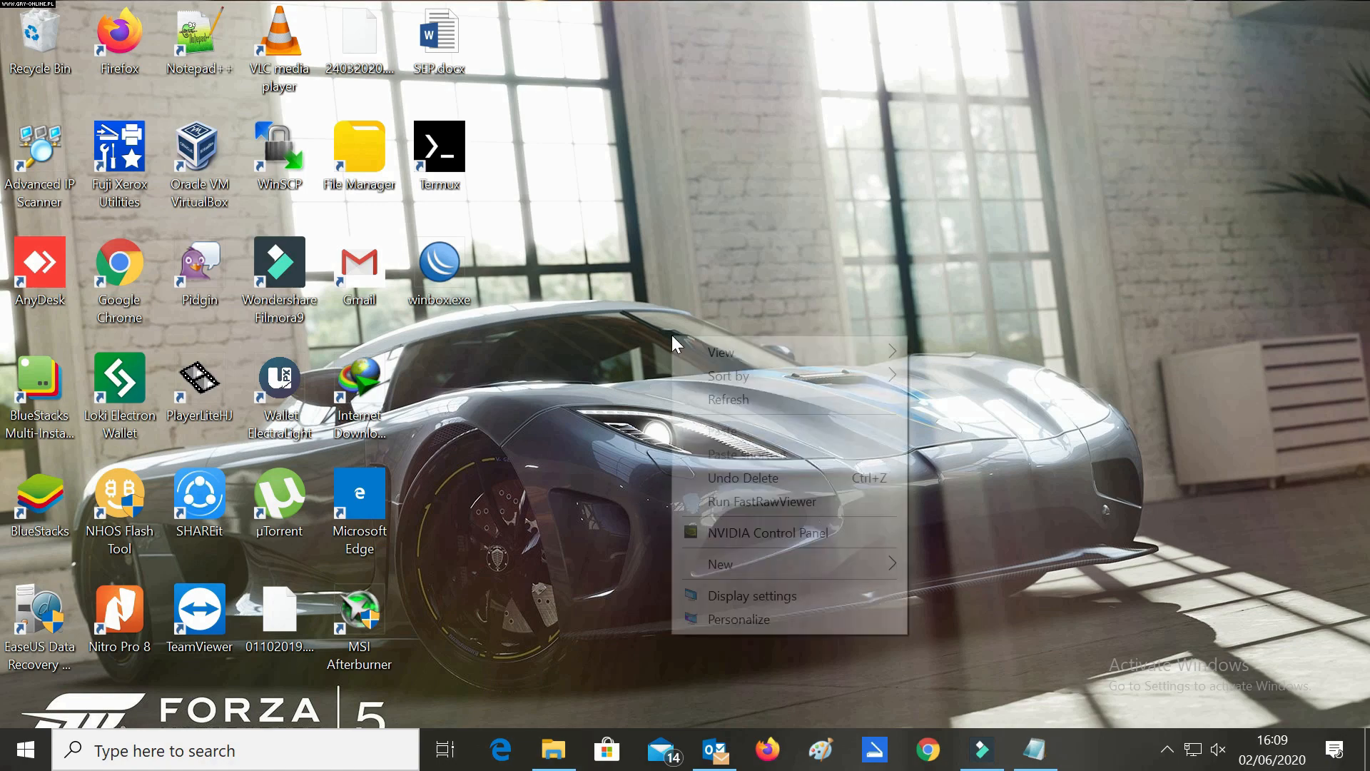
click(728, 392)
right_click(710, 382)
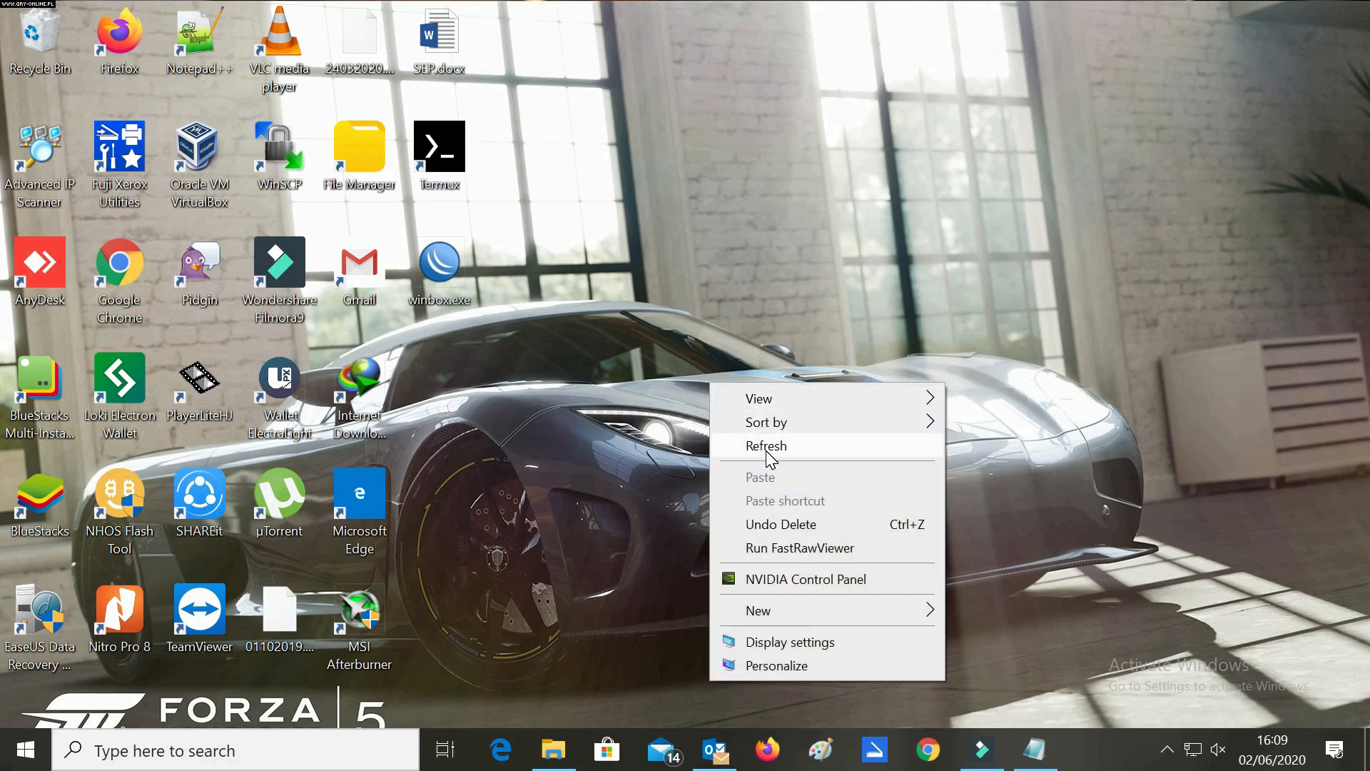
click(766, 444)
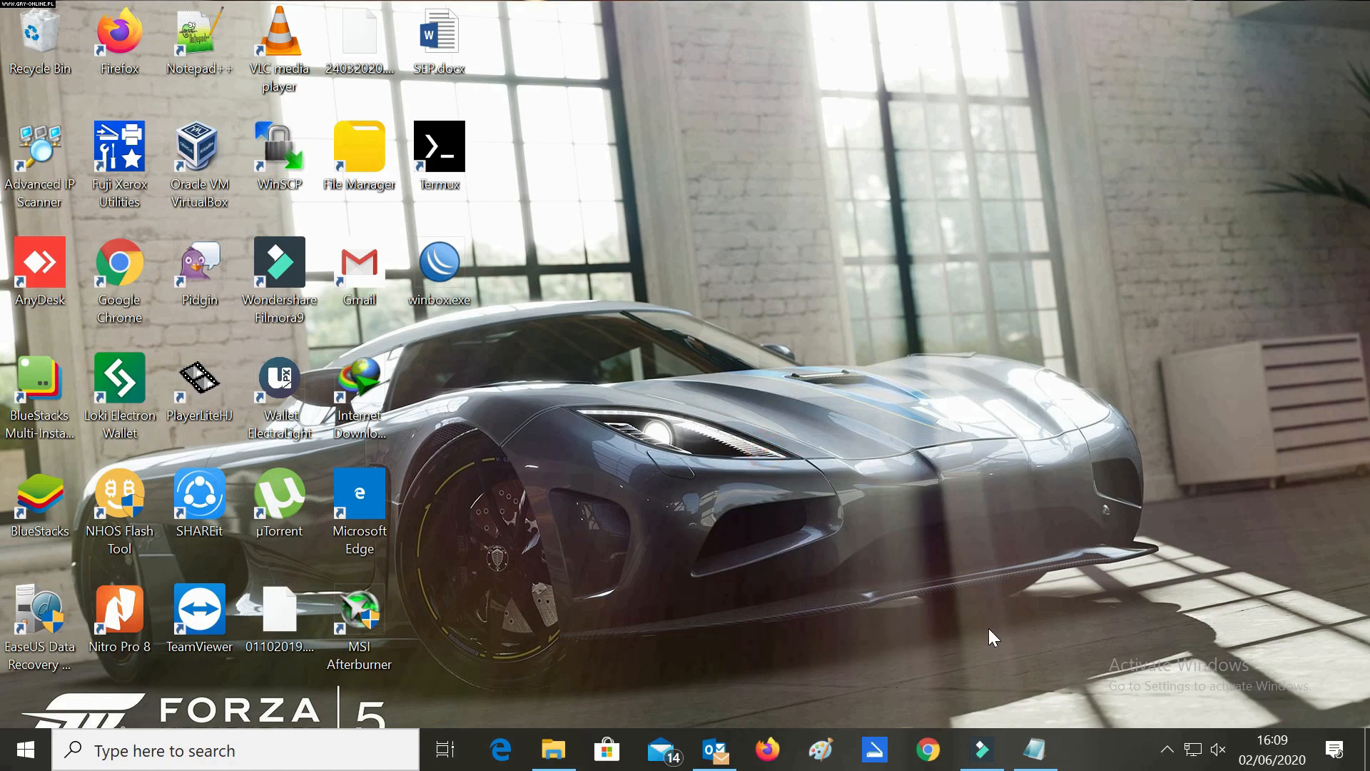
click(621, 399)
Open nicehash.com/profitability-calculator in Google Chrome, go to the account dashboard and dismiss the browser's unsupported-flag warning.
double_click(113, 276)
click(536, 71)
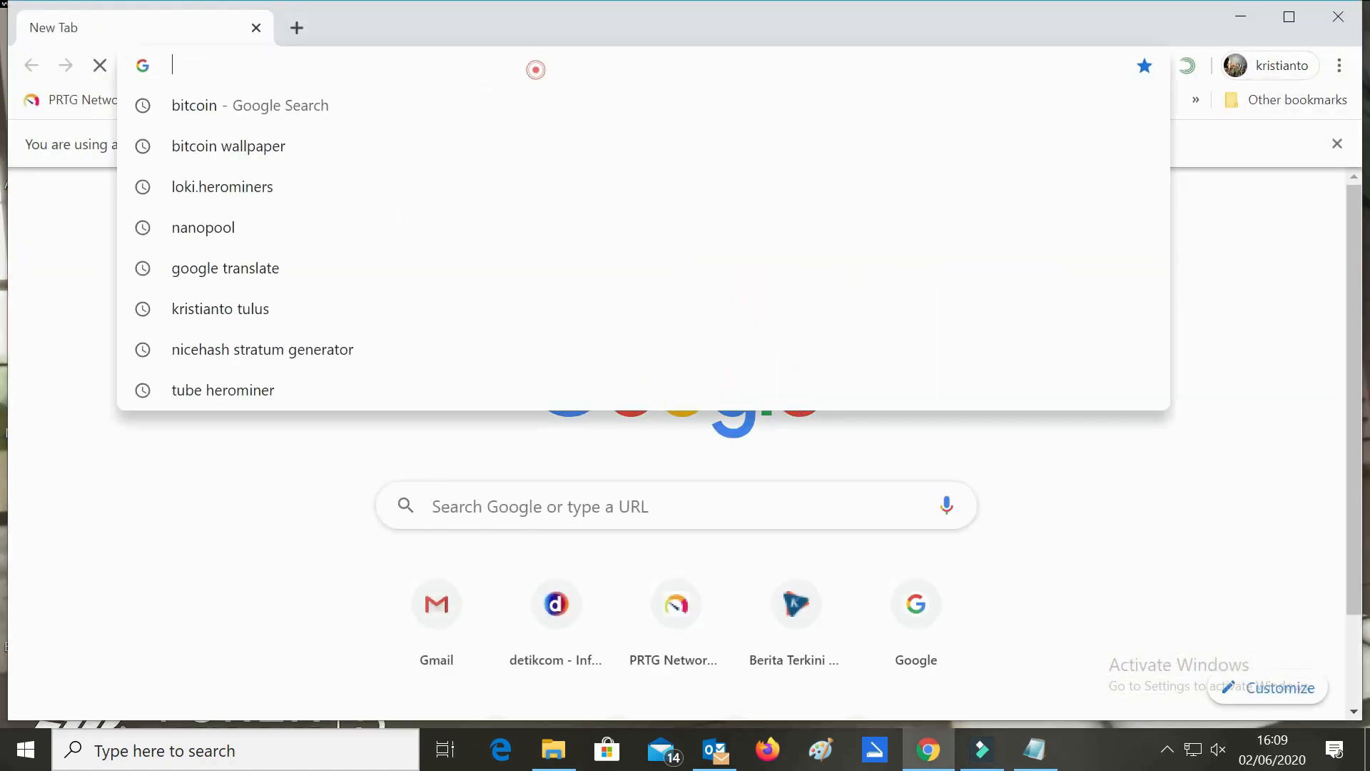
text(ni)
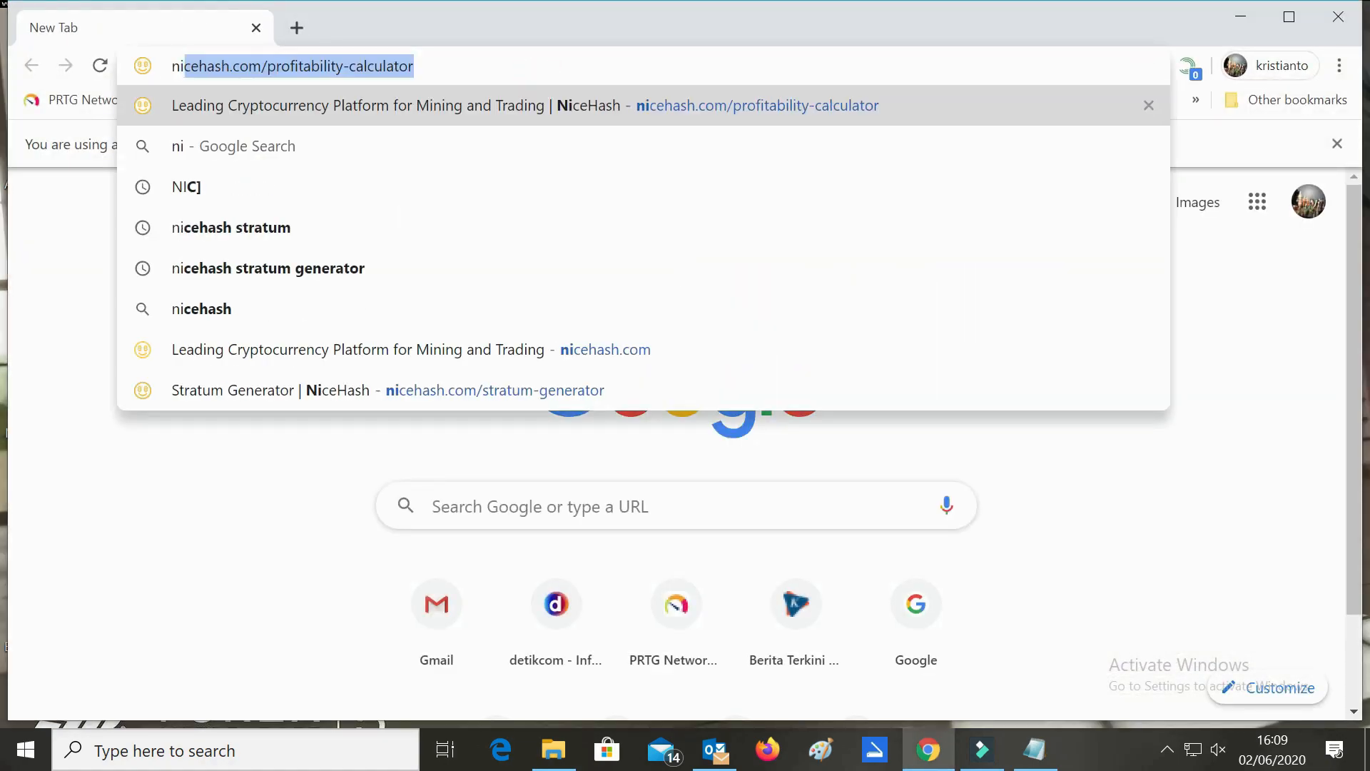
key(Return)
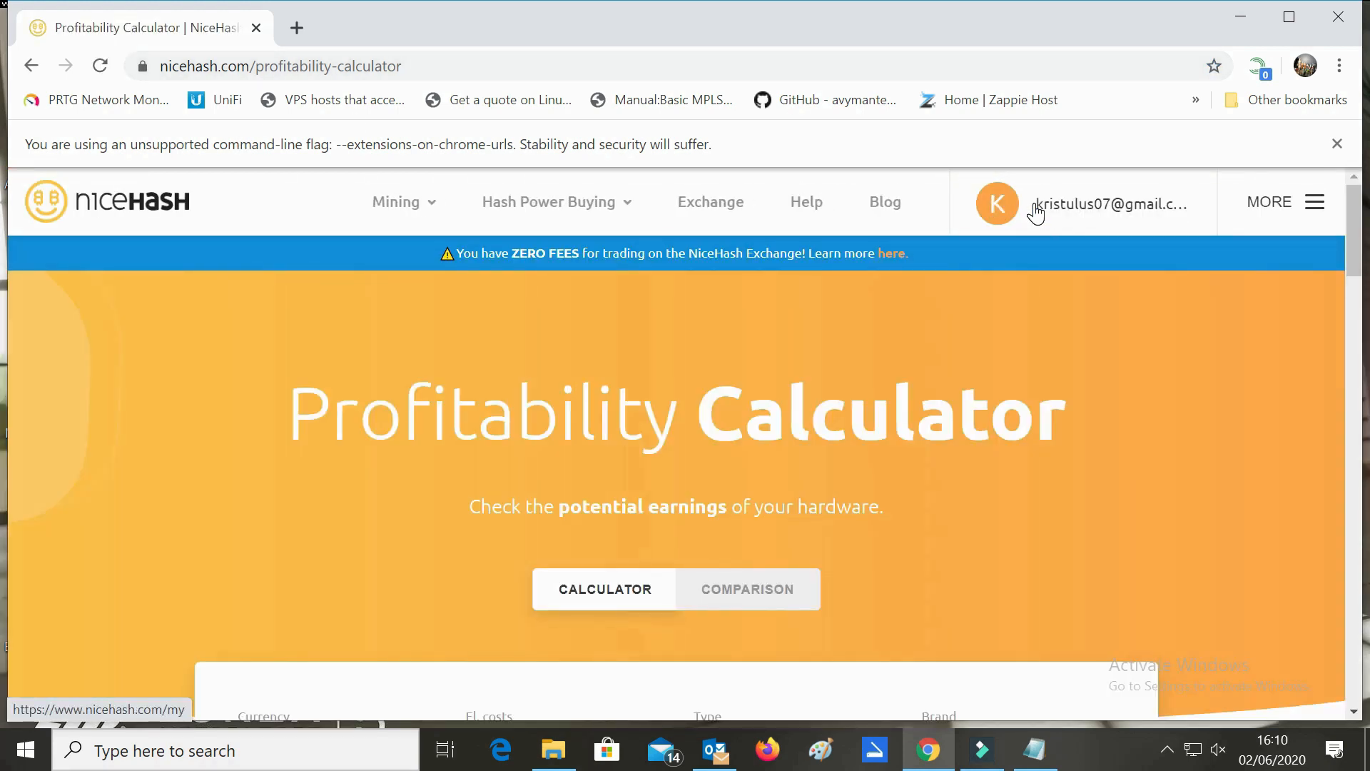
click(1036, 212)
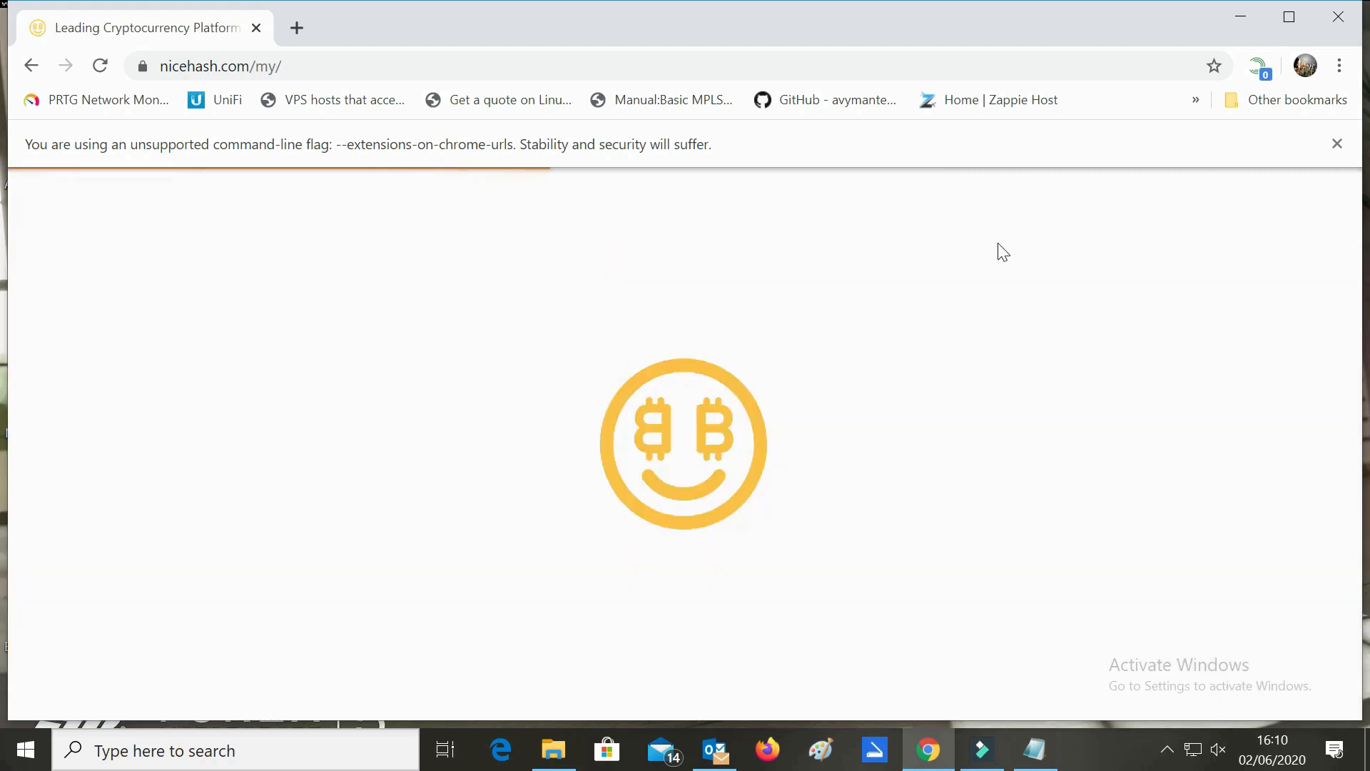
click(1337, 144)
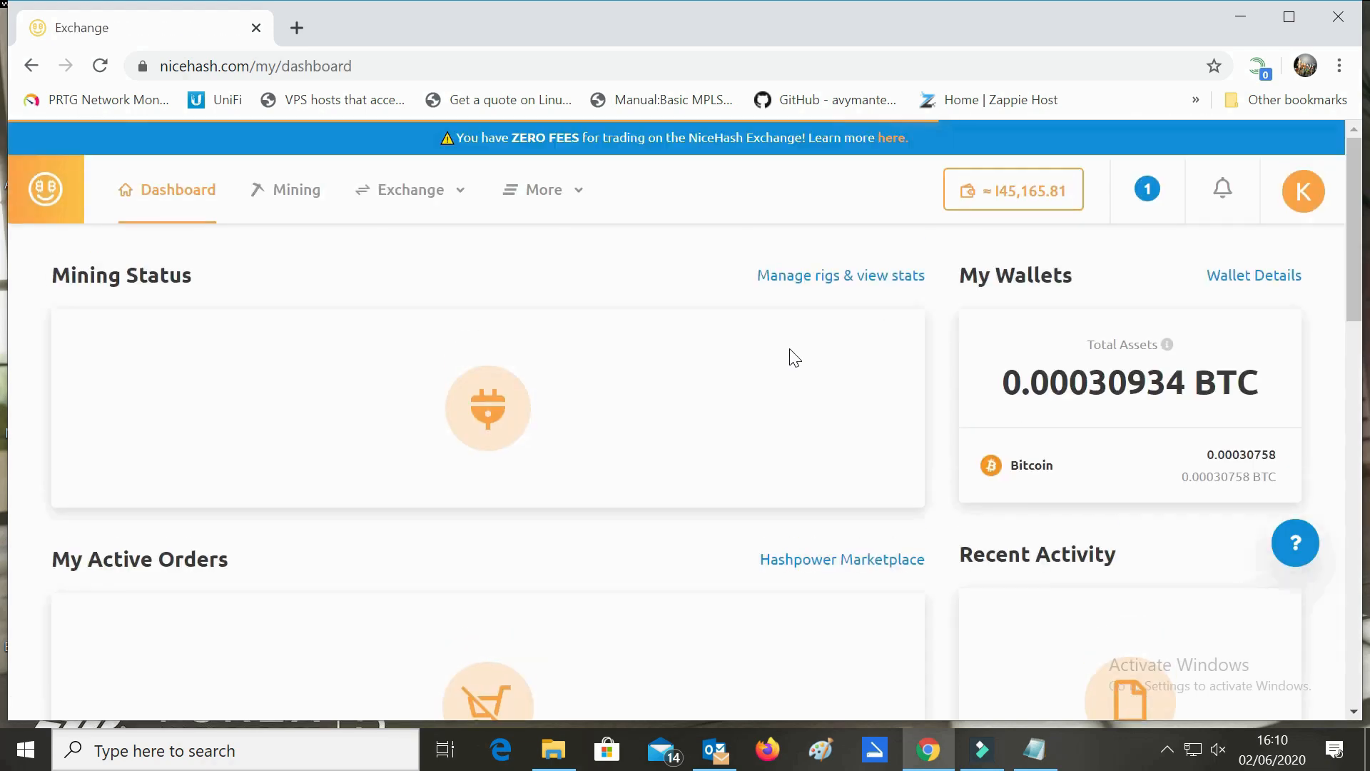
Review the dashboard's mining status and wallet sections, and switch the total assets display from BTC to IDR.
scroll(792, 357, down, 2)
scroll(794, 357, down, 3)
scroll(794, 357, up, 1)
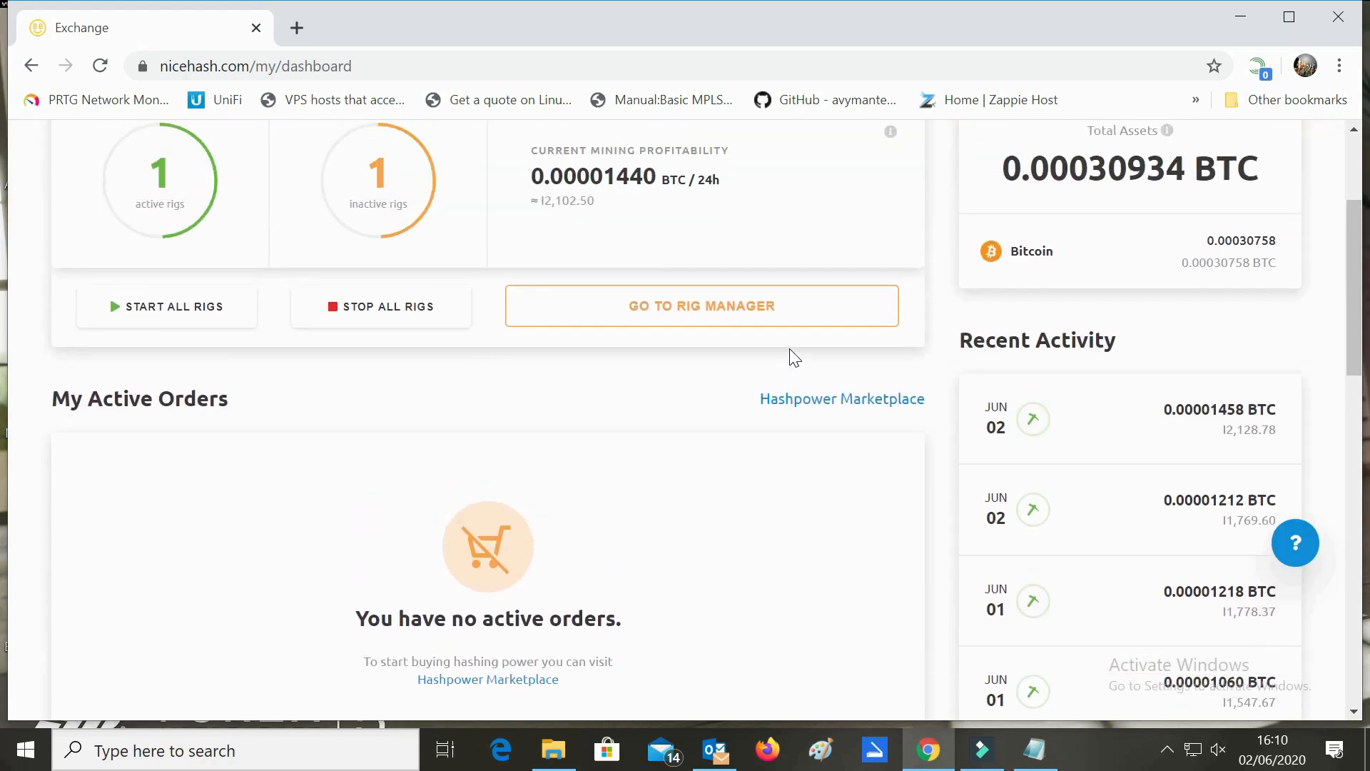
scroll(794, 357, up, 3)
scroll(795, 357, down, 4)
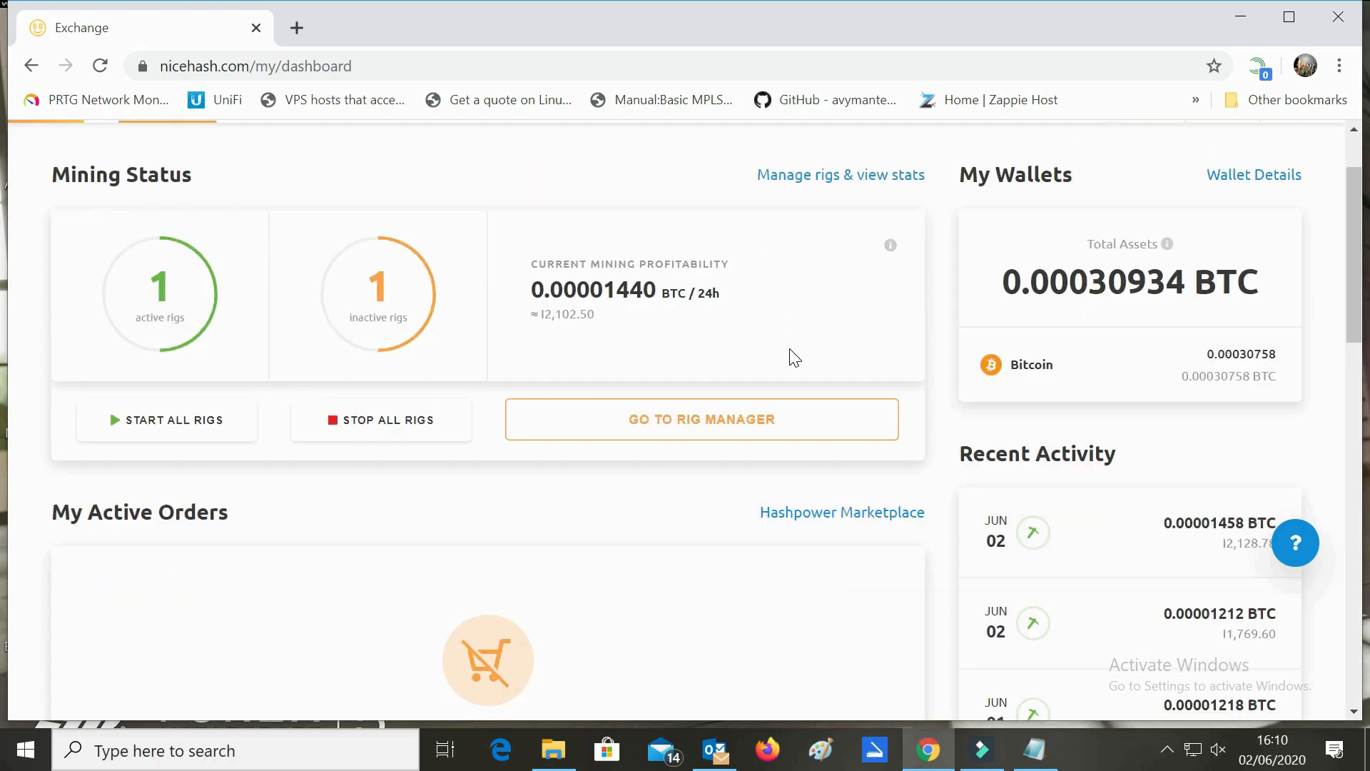
scroll(794, 357, up, 3)
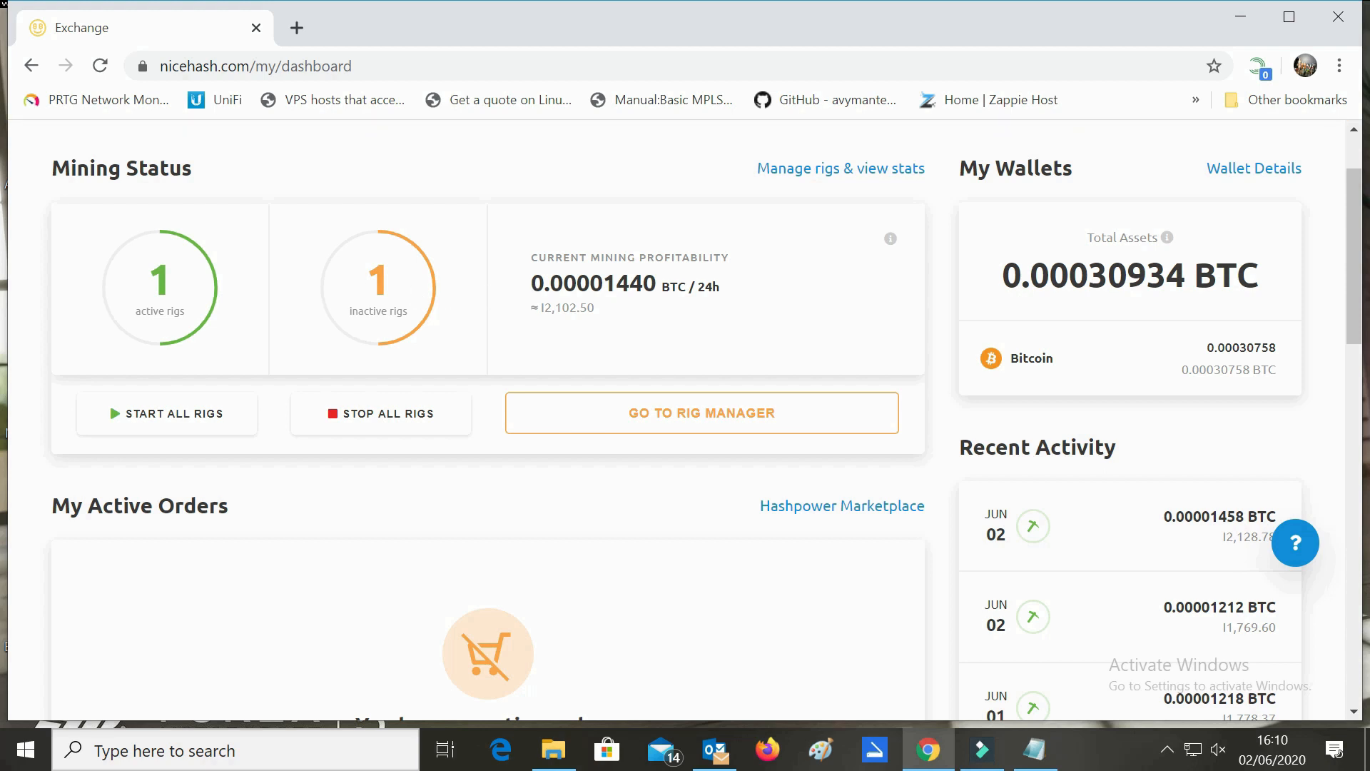
click(1157, 293)
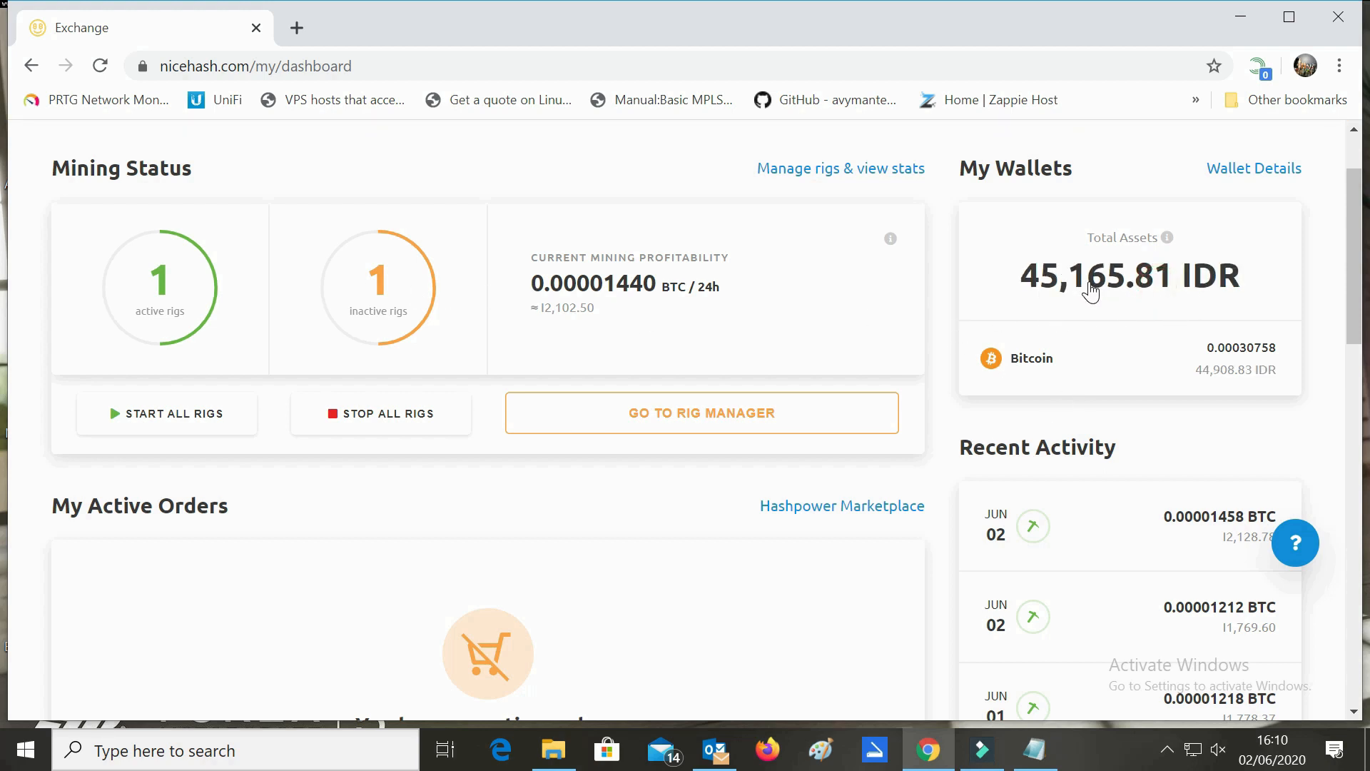
scroll(1358, 300, up, 2)
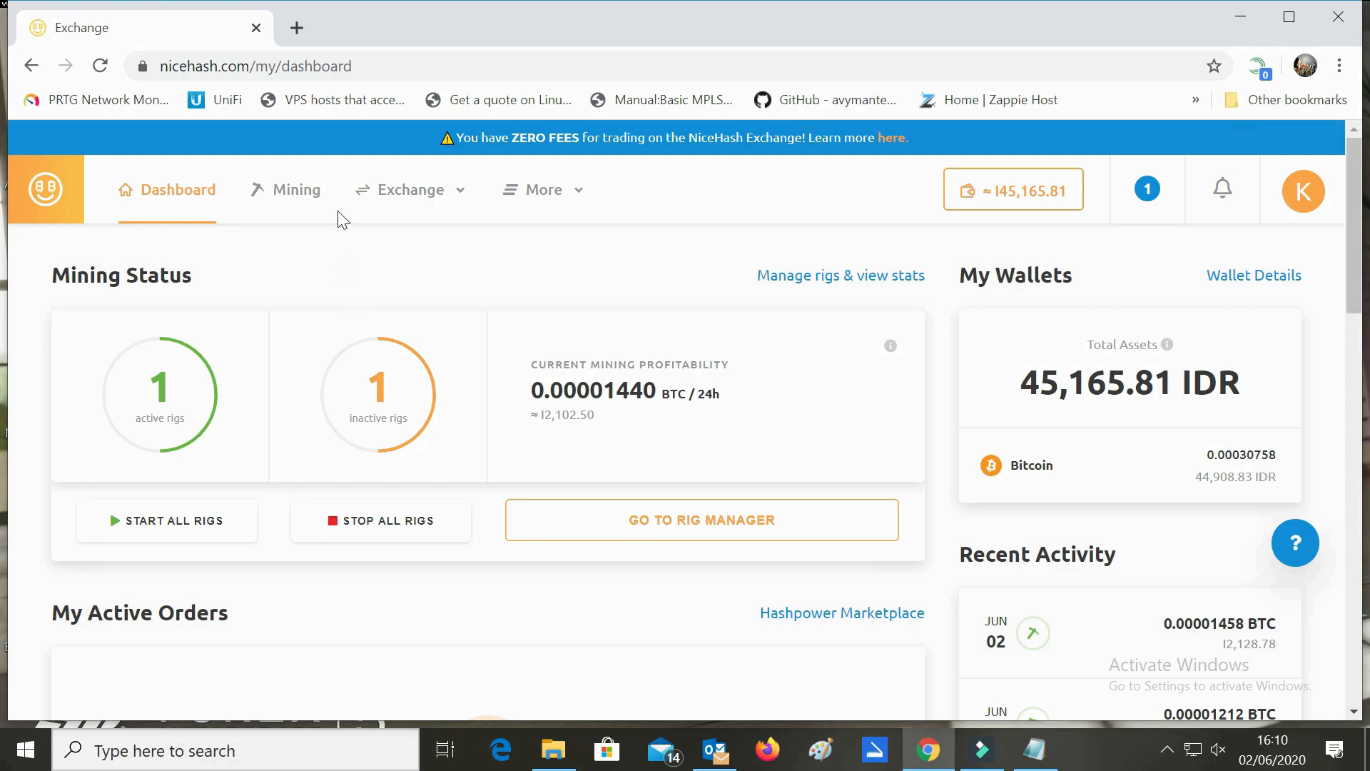
Open the mining rig manager and look over the profitability figures and the list of rigs.
click(299, 187)
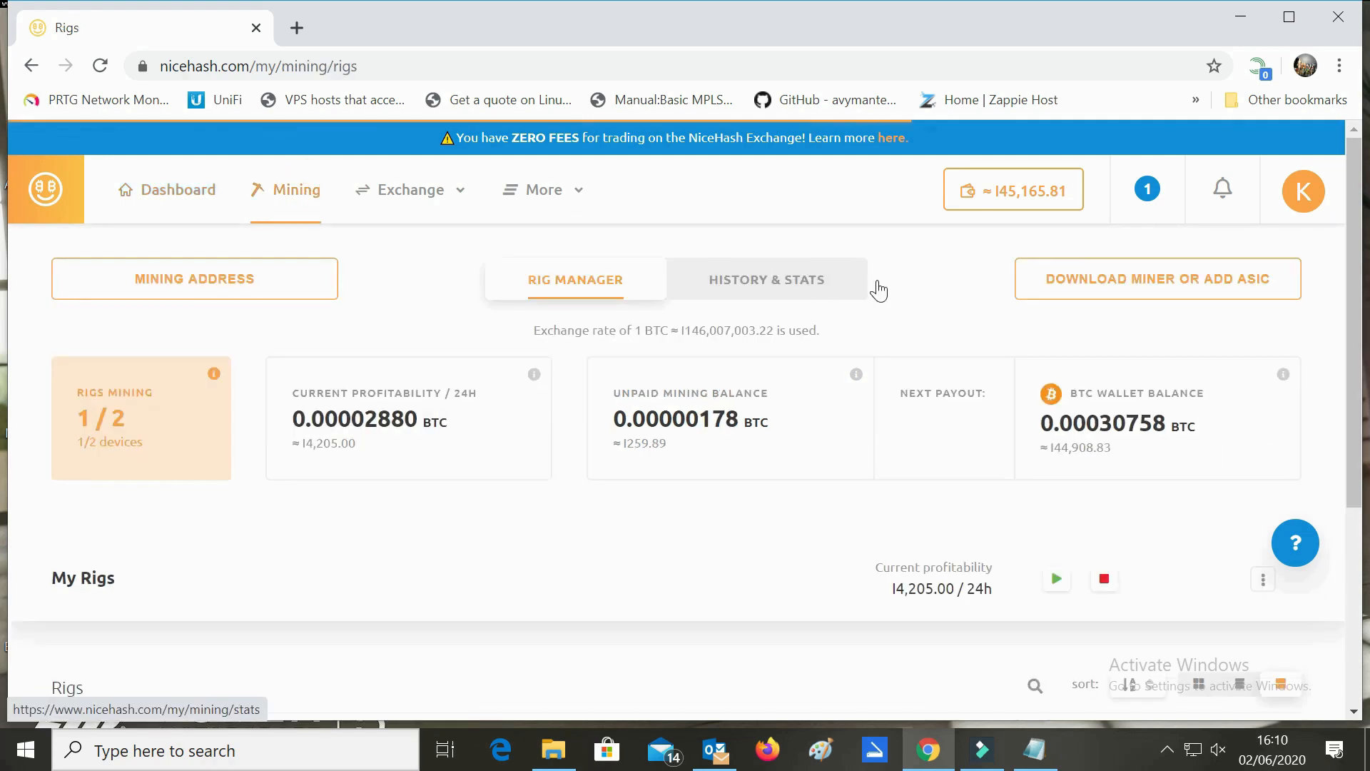
scroll(898, 310, down, 5)
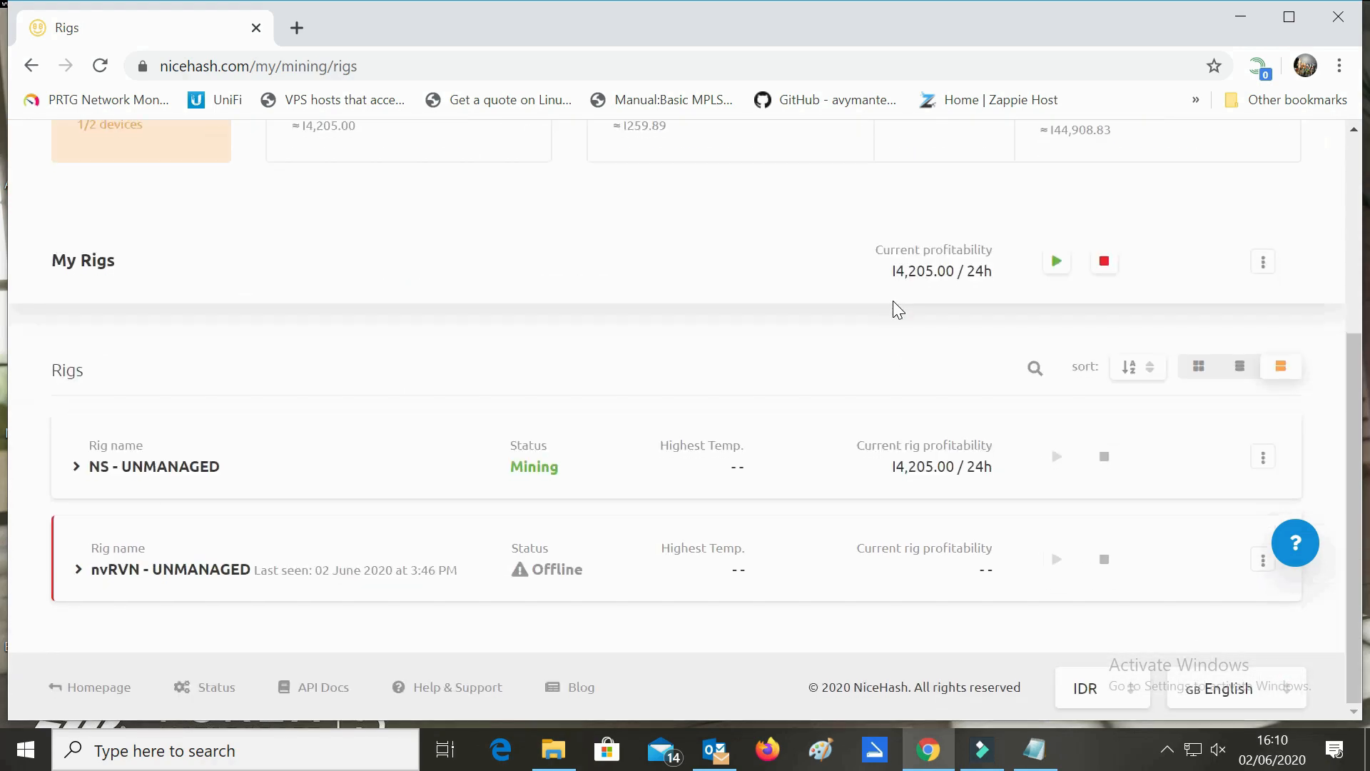
scroll(898, 310, up, 5)
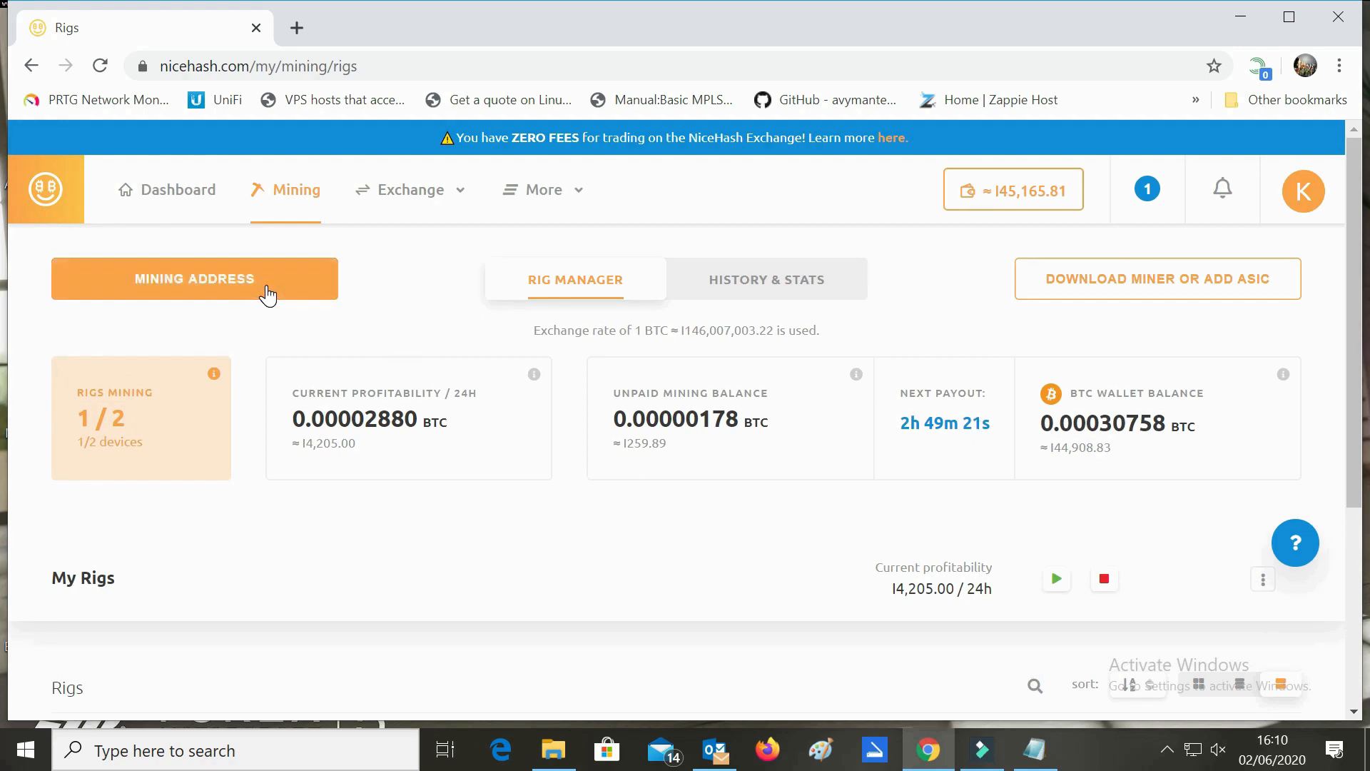
Copy the Bitcoin mining wallet address from the rig manager and close its dialog.
click(267, 294)
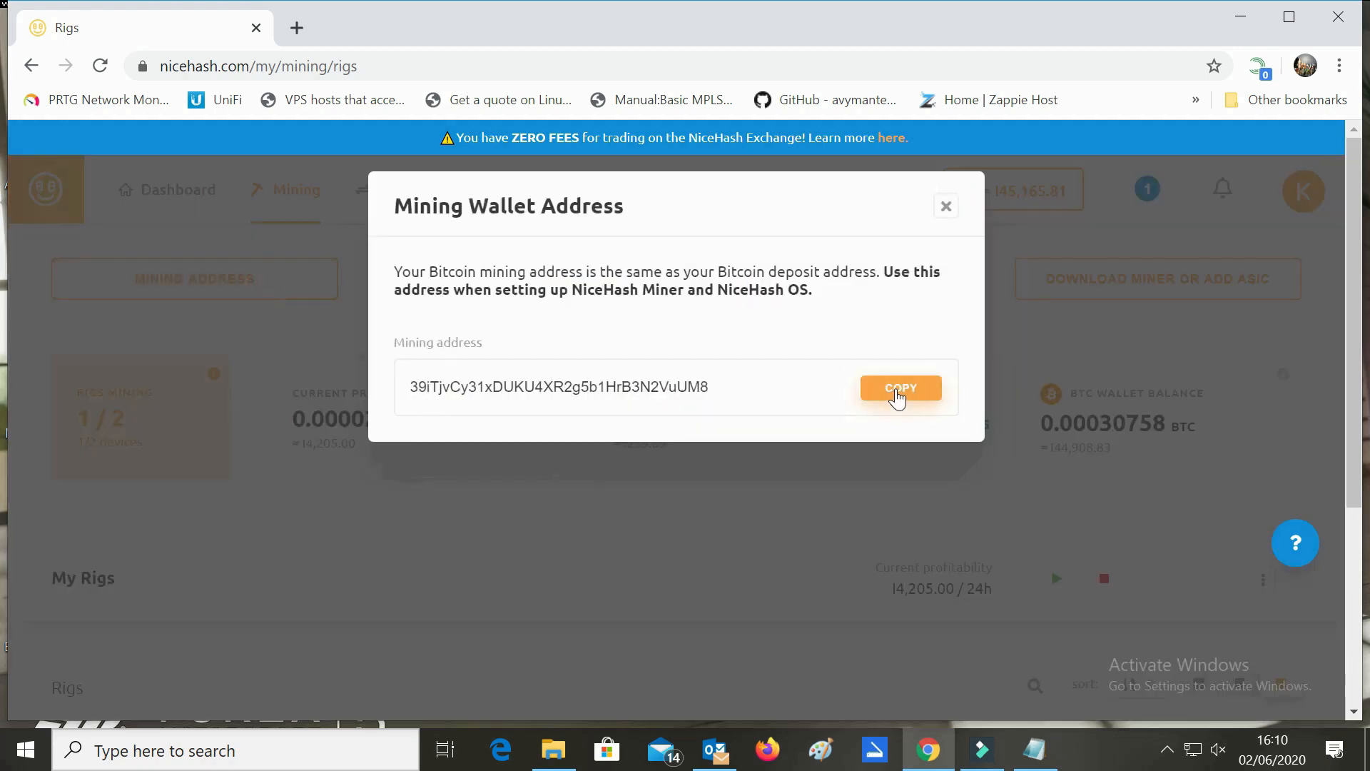
click(878, 394)
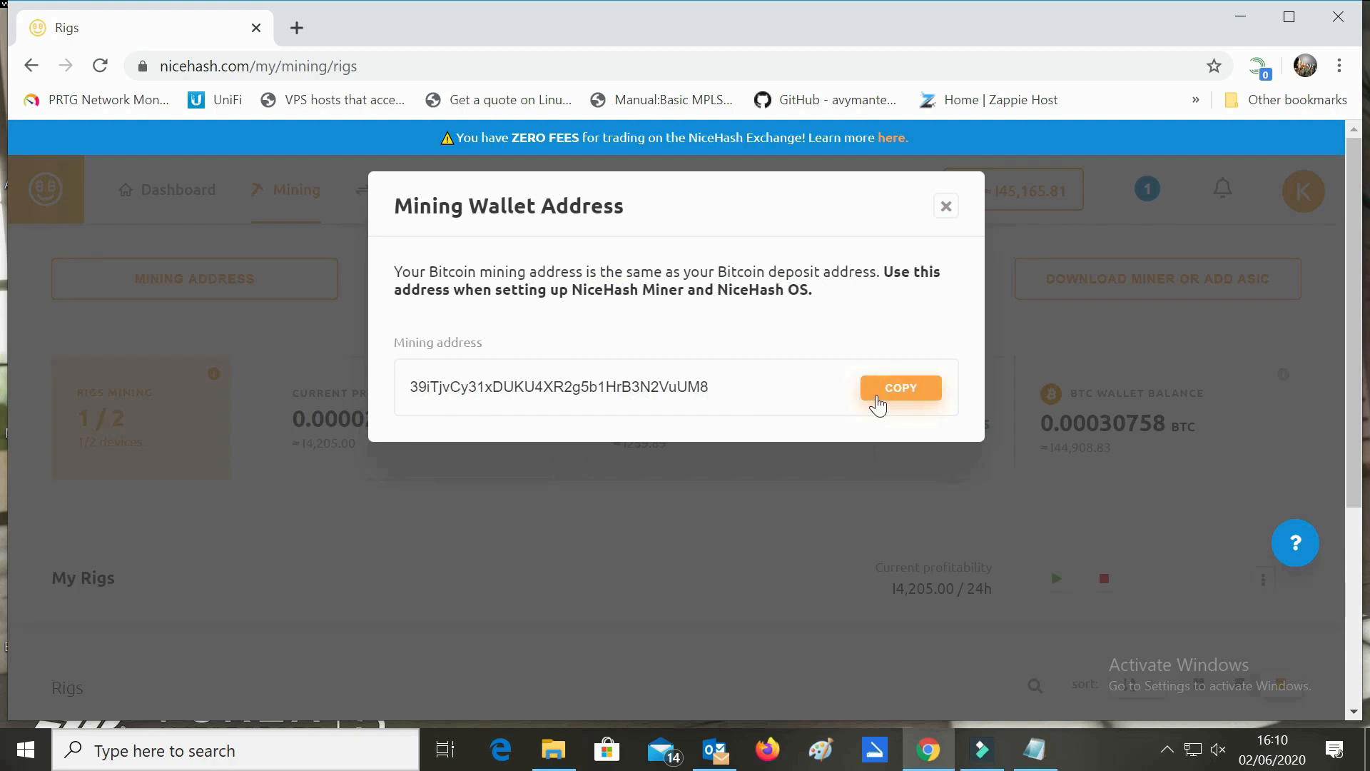
double_click(623, 387)
right_click(660, 389)
click(866, 400)
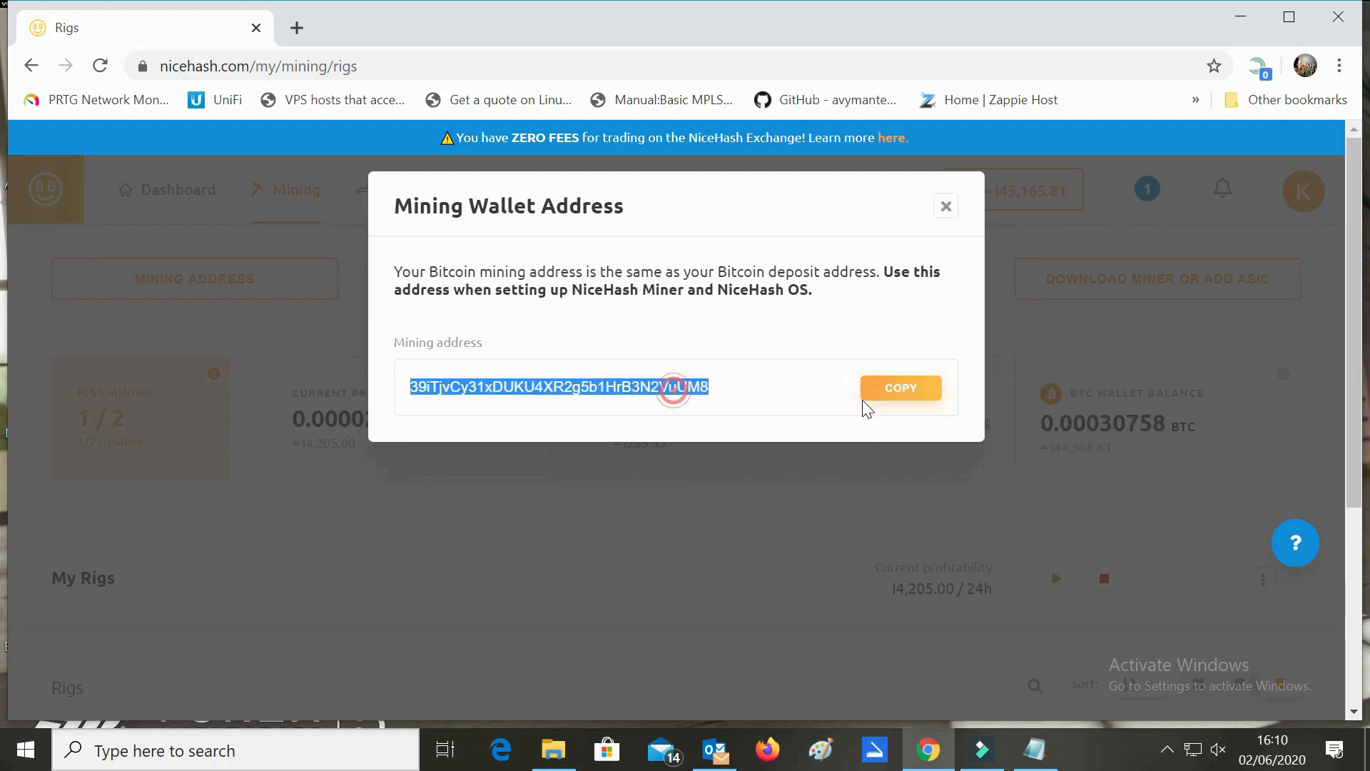
click(886, 389)
click(947, 205)
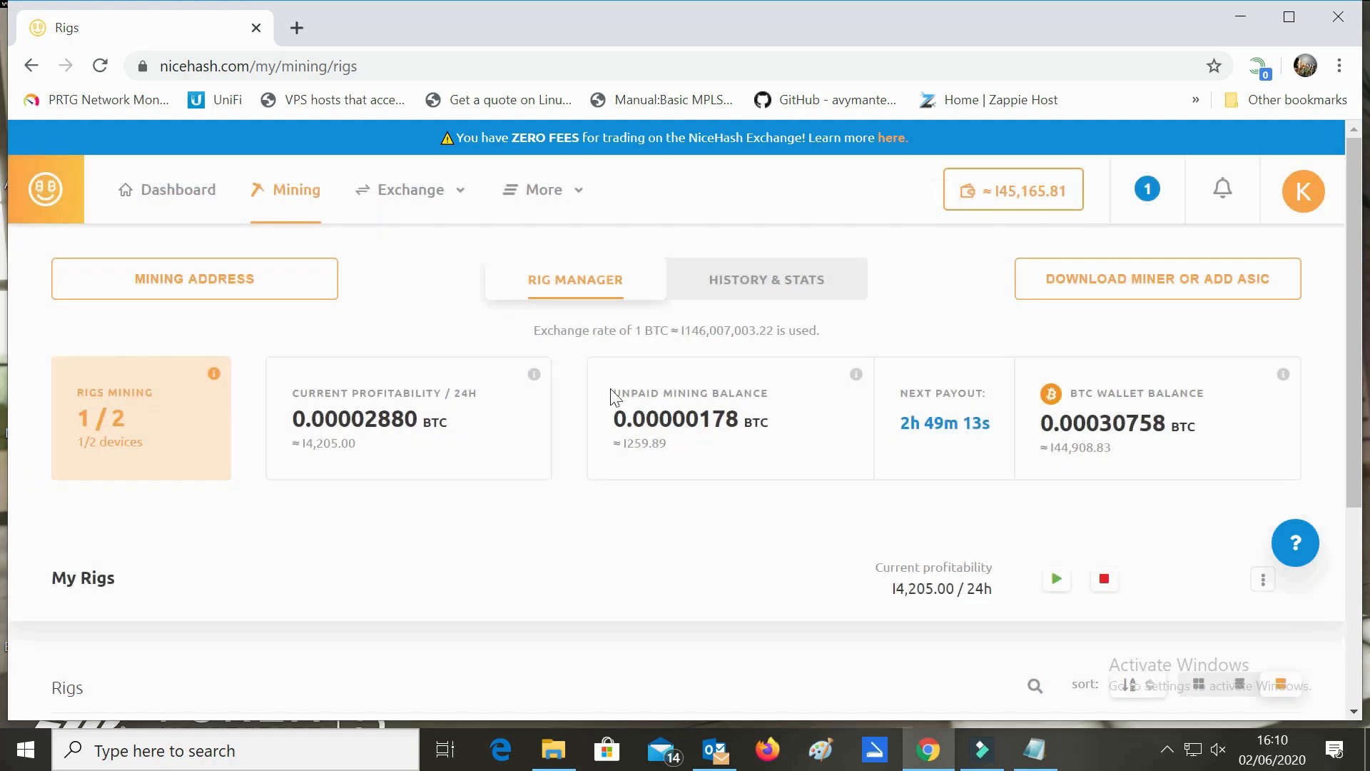
Expand NiceHash OS among the miner download options and view its available download formats.
click(1086, 294)
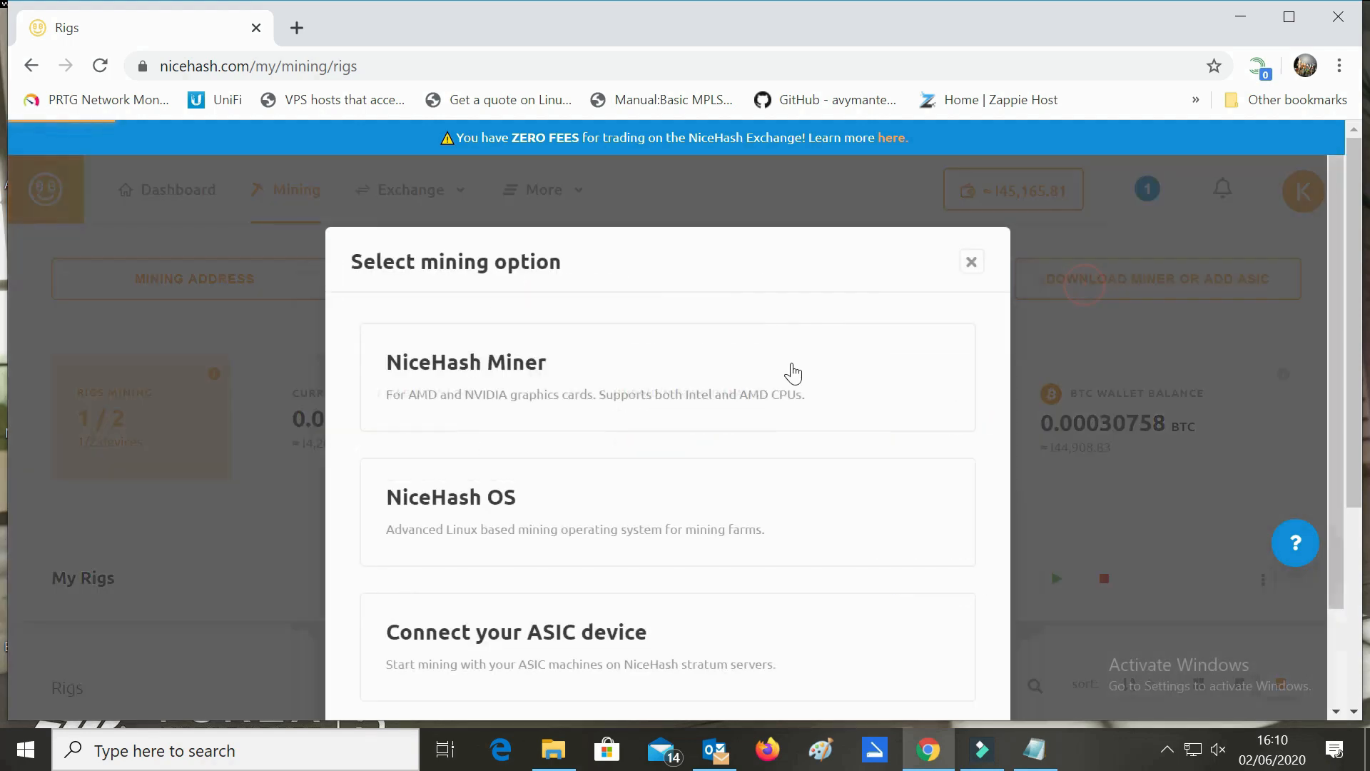
scroll(757, 377, down, 2)
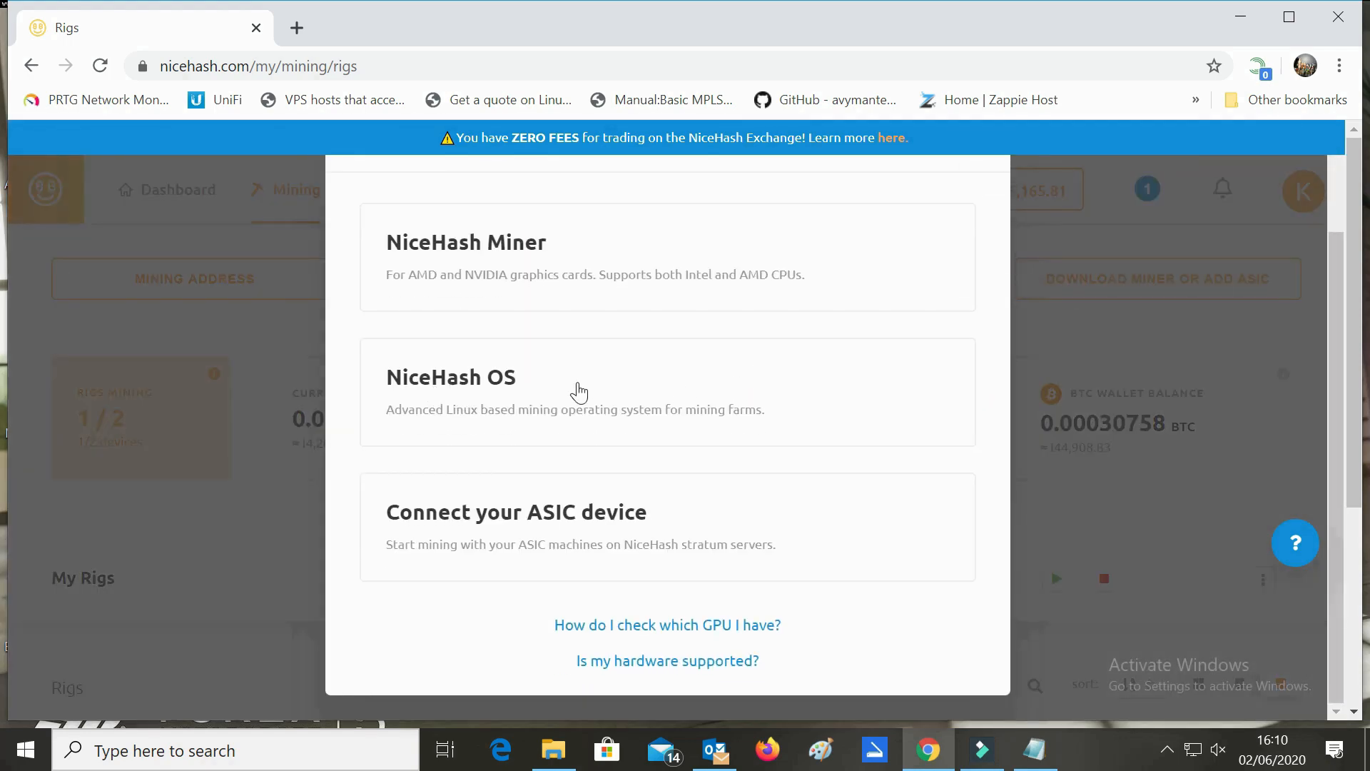
click(461, 377)
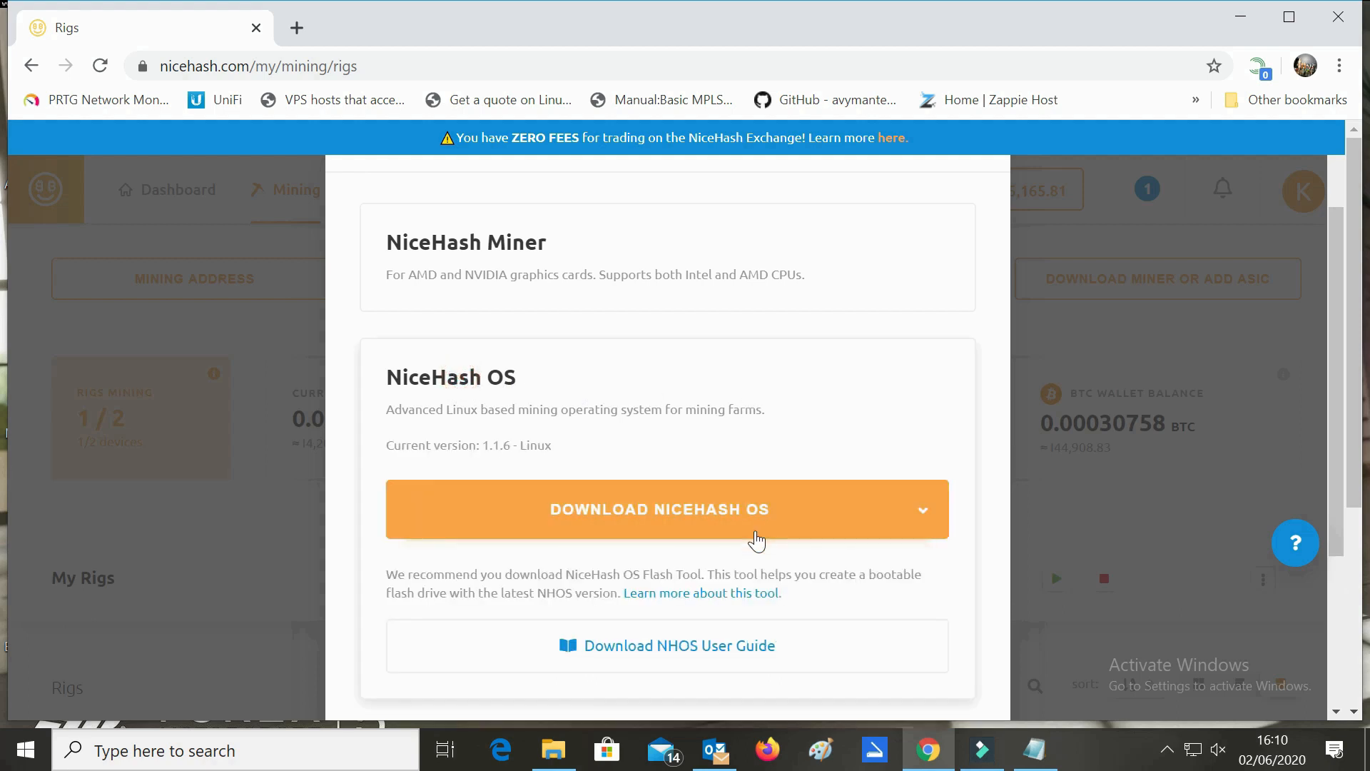
scroll(920, 485, down, 4)
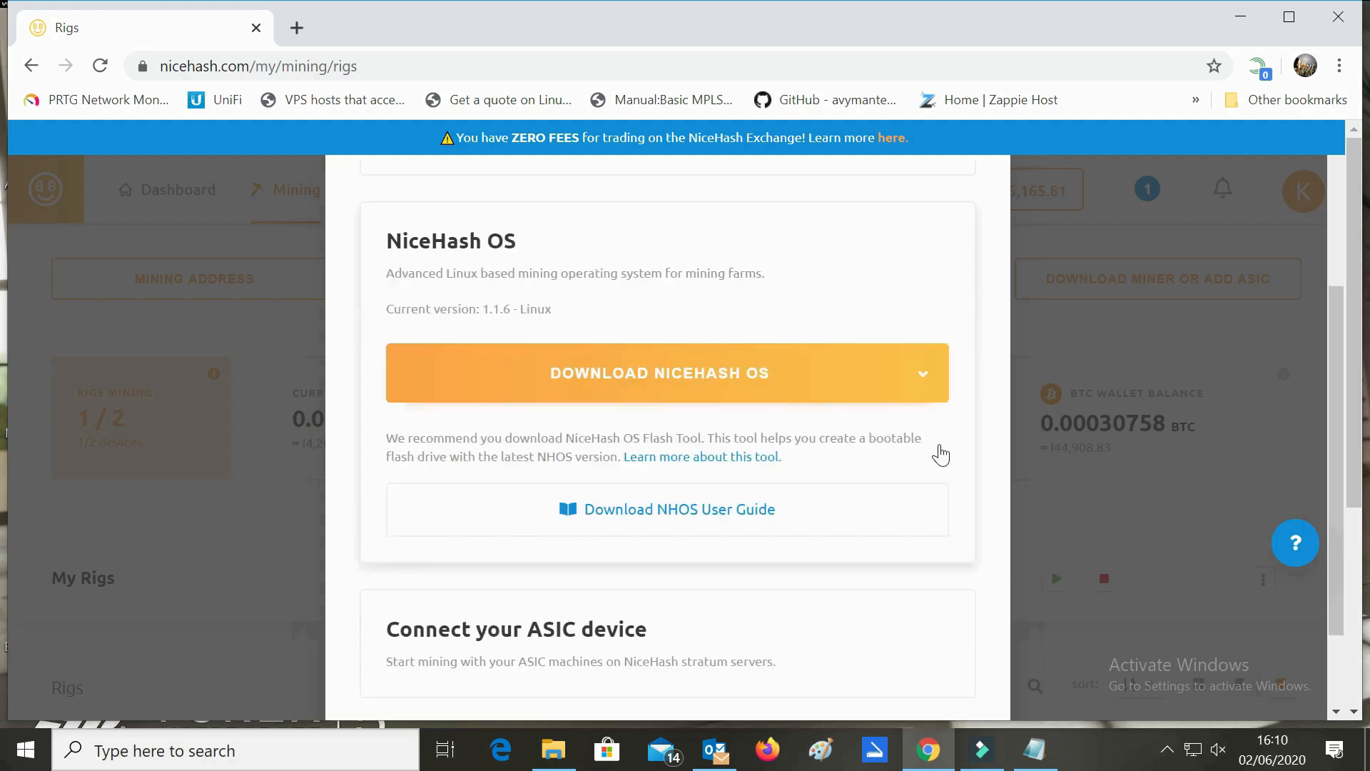
click(922, 282)
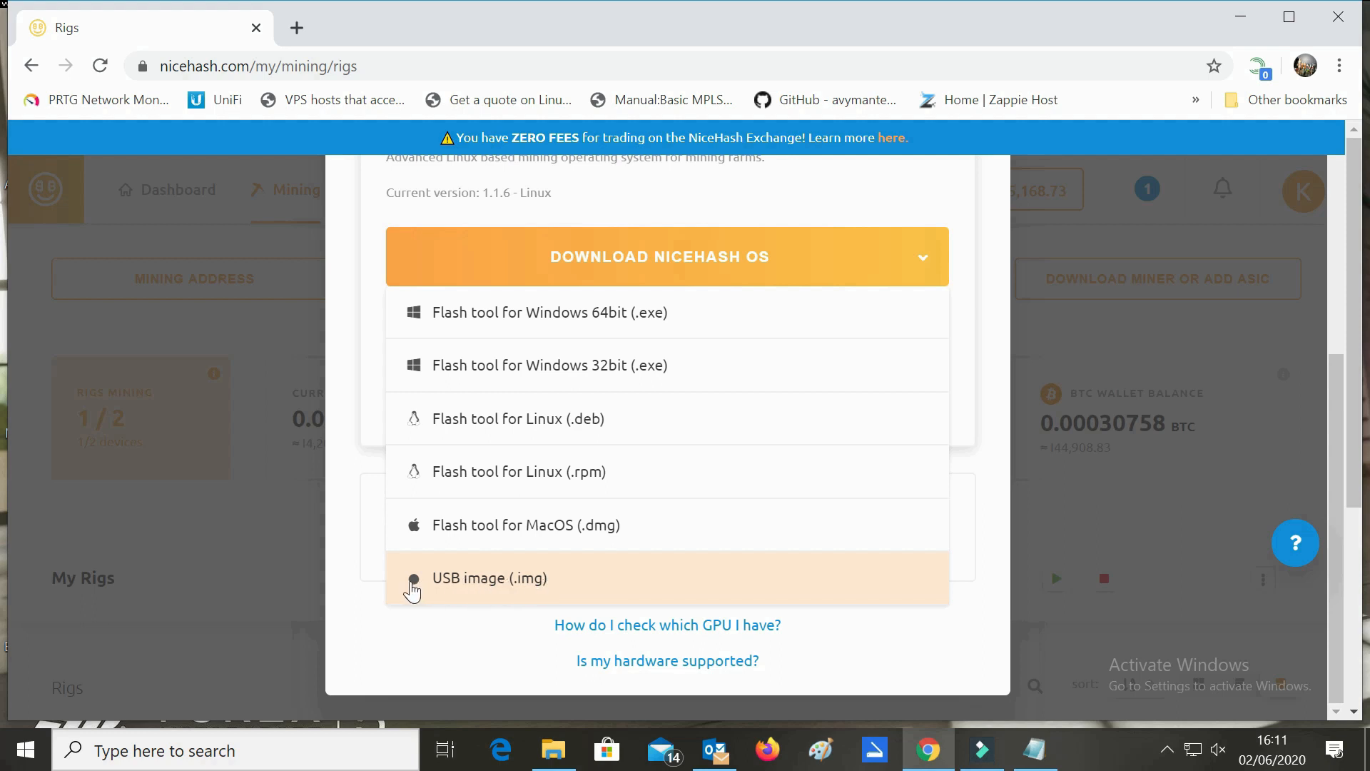
click(366, 591)
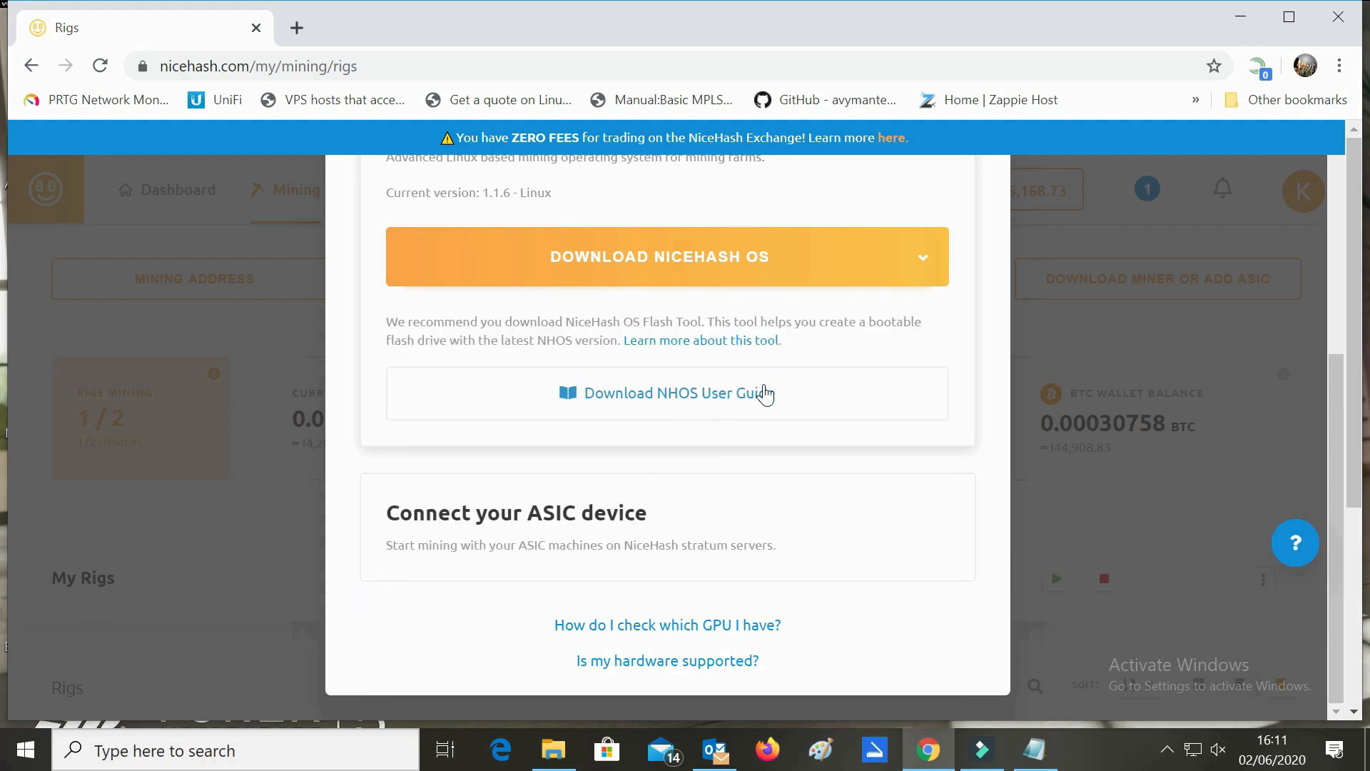
Download the NiceHash OS flash tool for Windows 64bit and save it as NHOS-Flash-Tool-1.0.4-win64 (1).exe in Downloads.
click(839, 250)
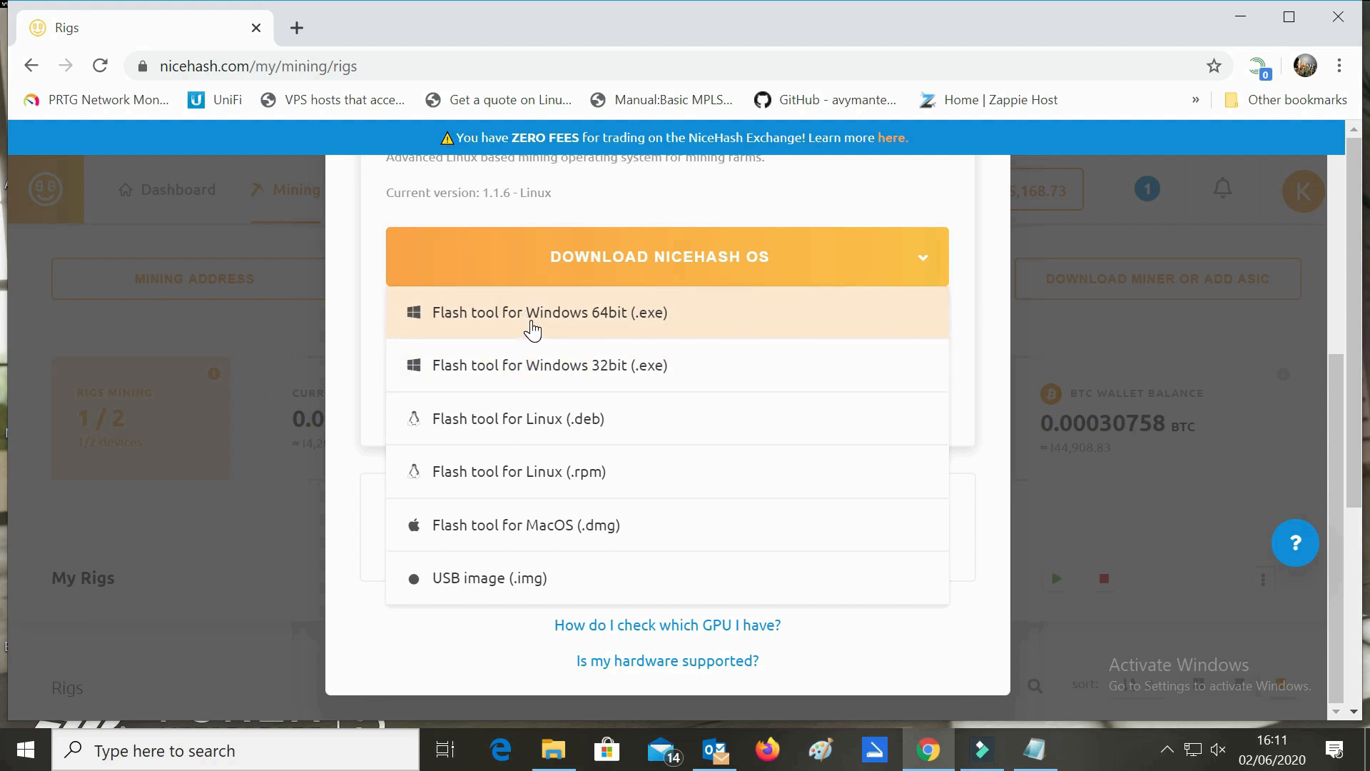
click(532, 321)
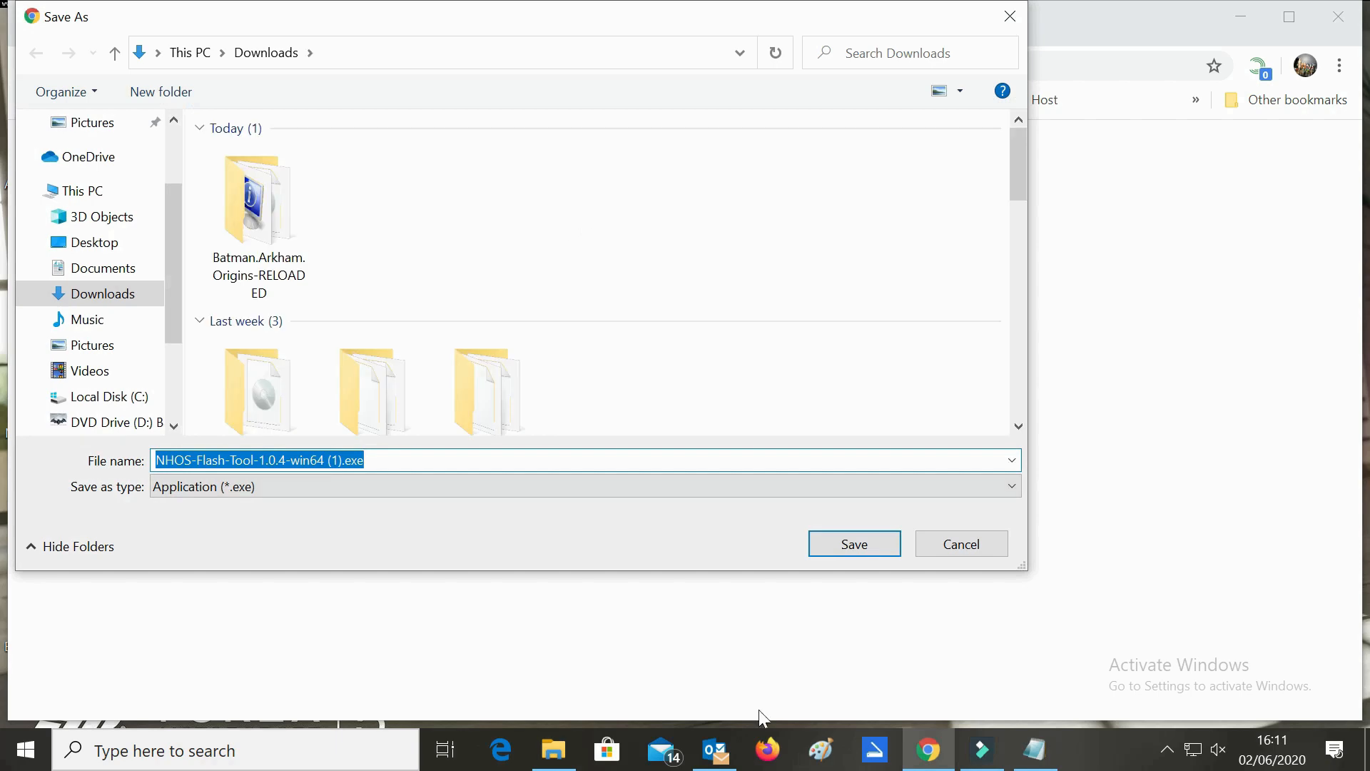
click(842, 553)
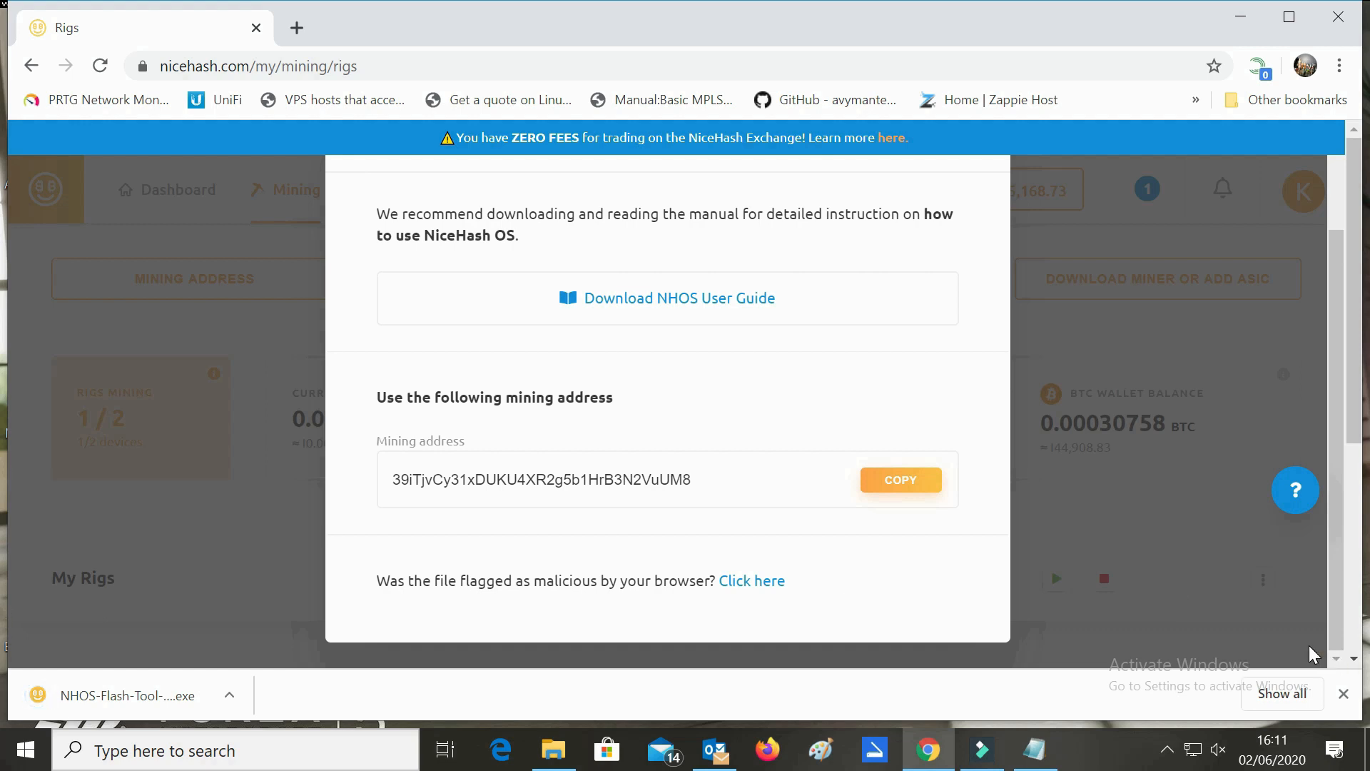
Copy the mining address shown in the NiceHash OS download instructions.
click(883, 499)
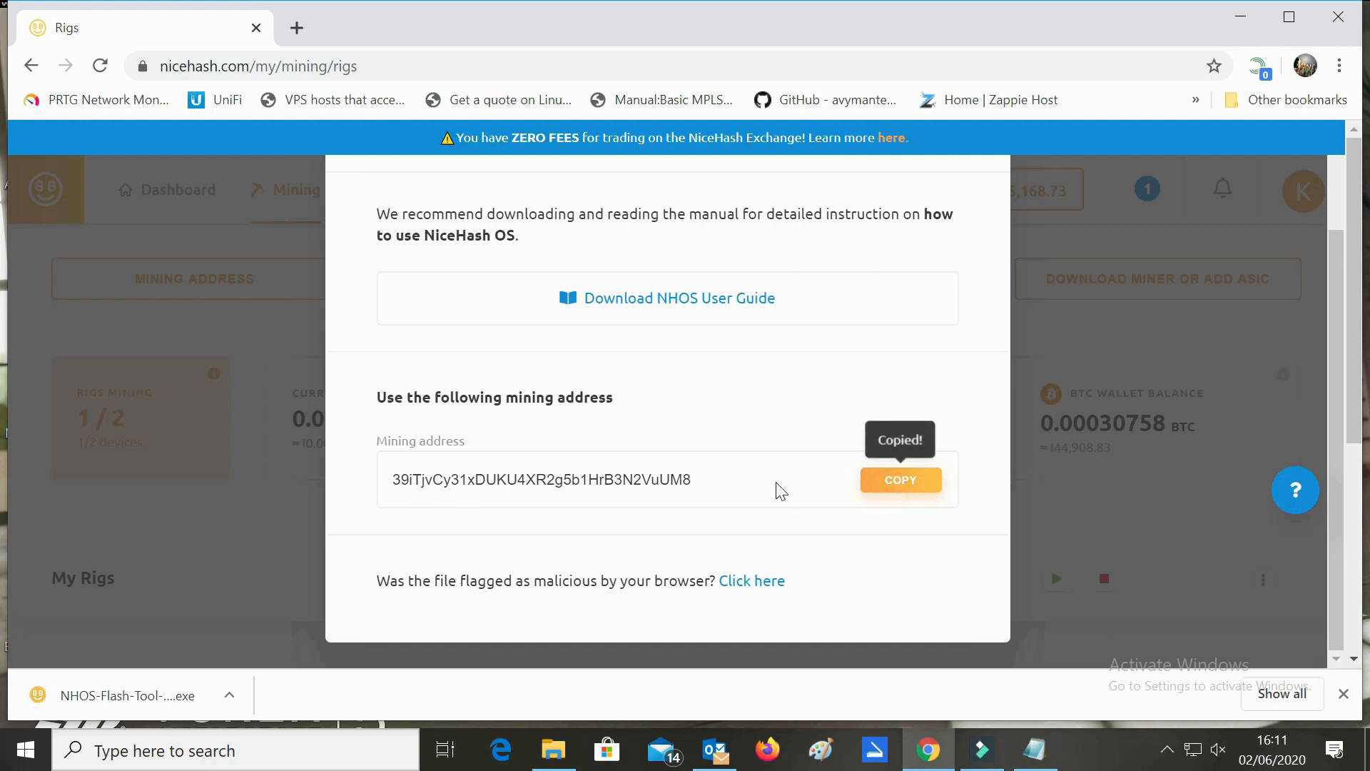
double_click(444, 479)
right_click(449, 482)
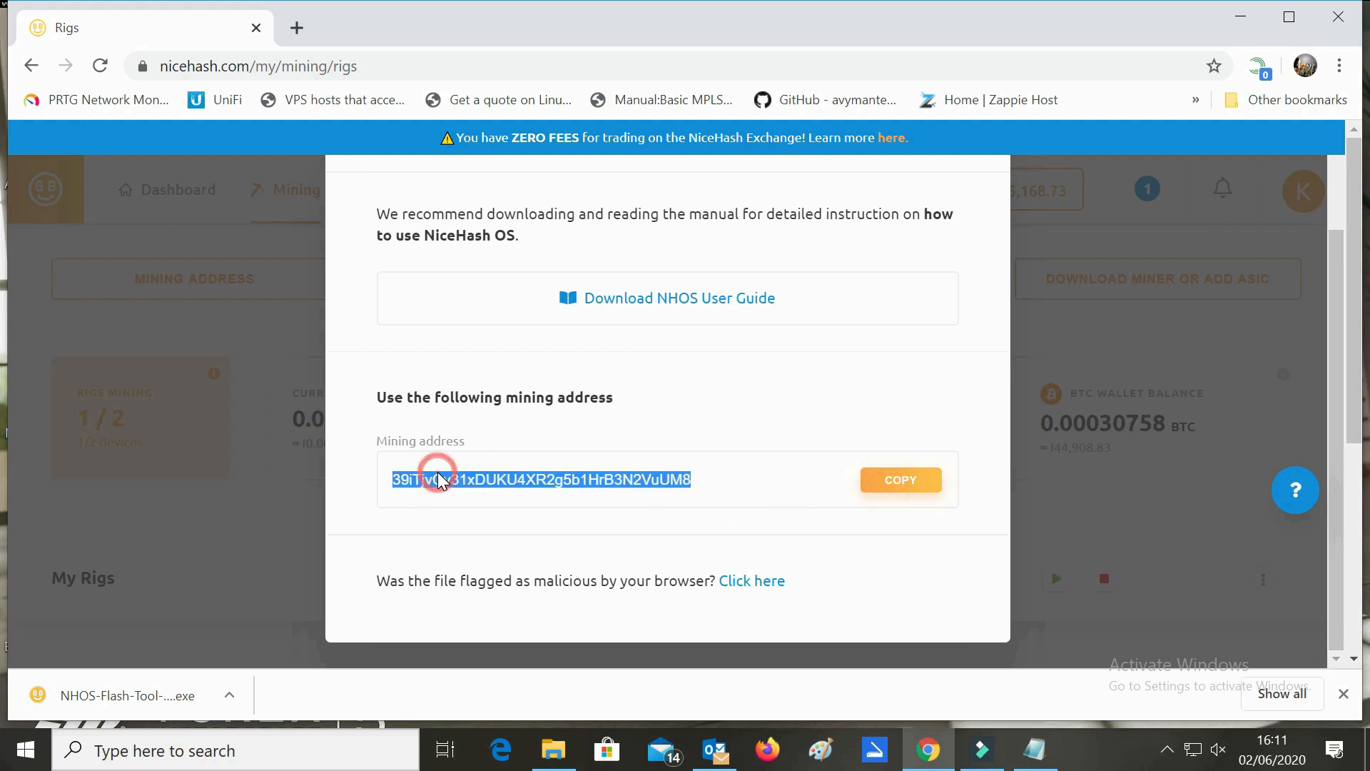
click(461, 488)
click(883, 485)
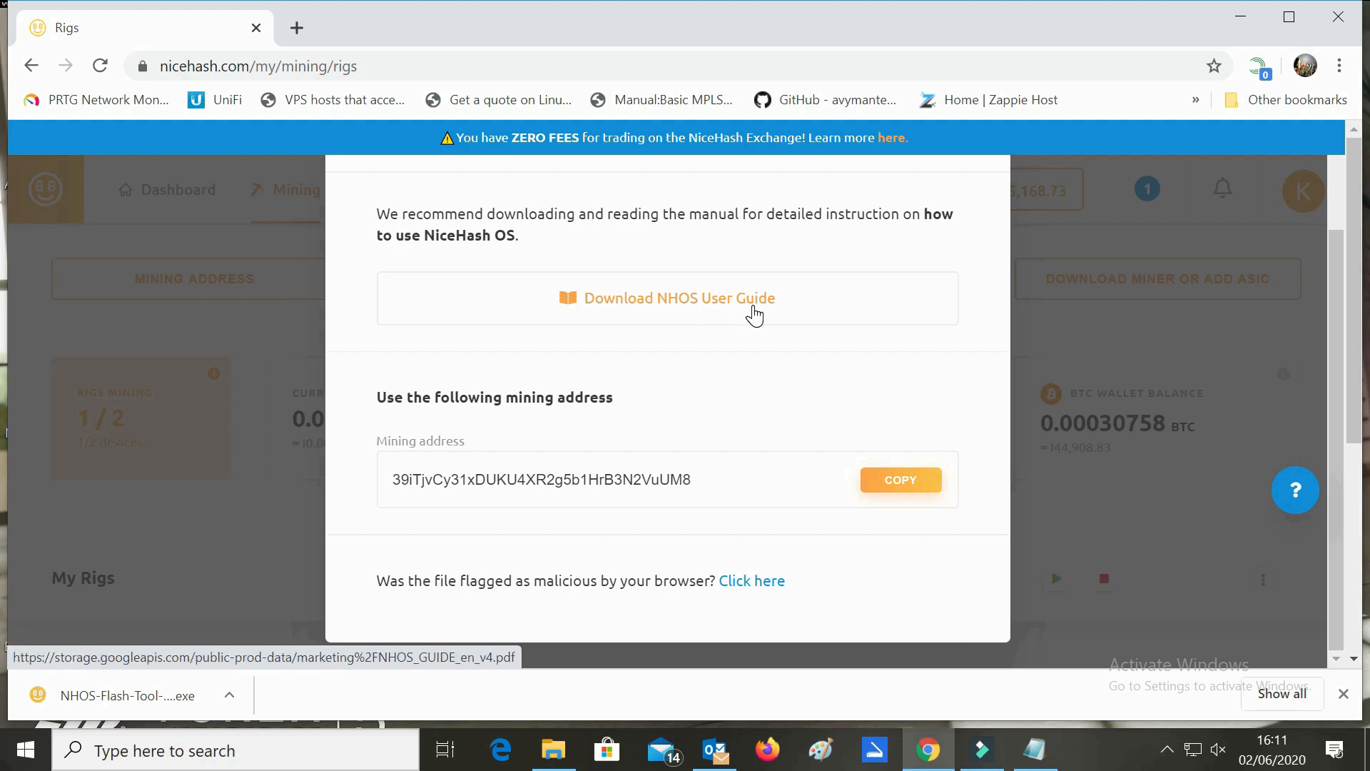
Open the NHOS User Guide PDF and skim its cover and table of contents.
click(728, 307)
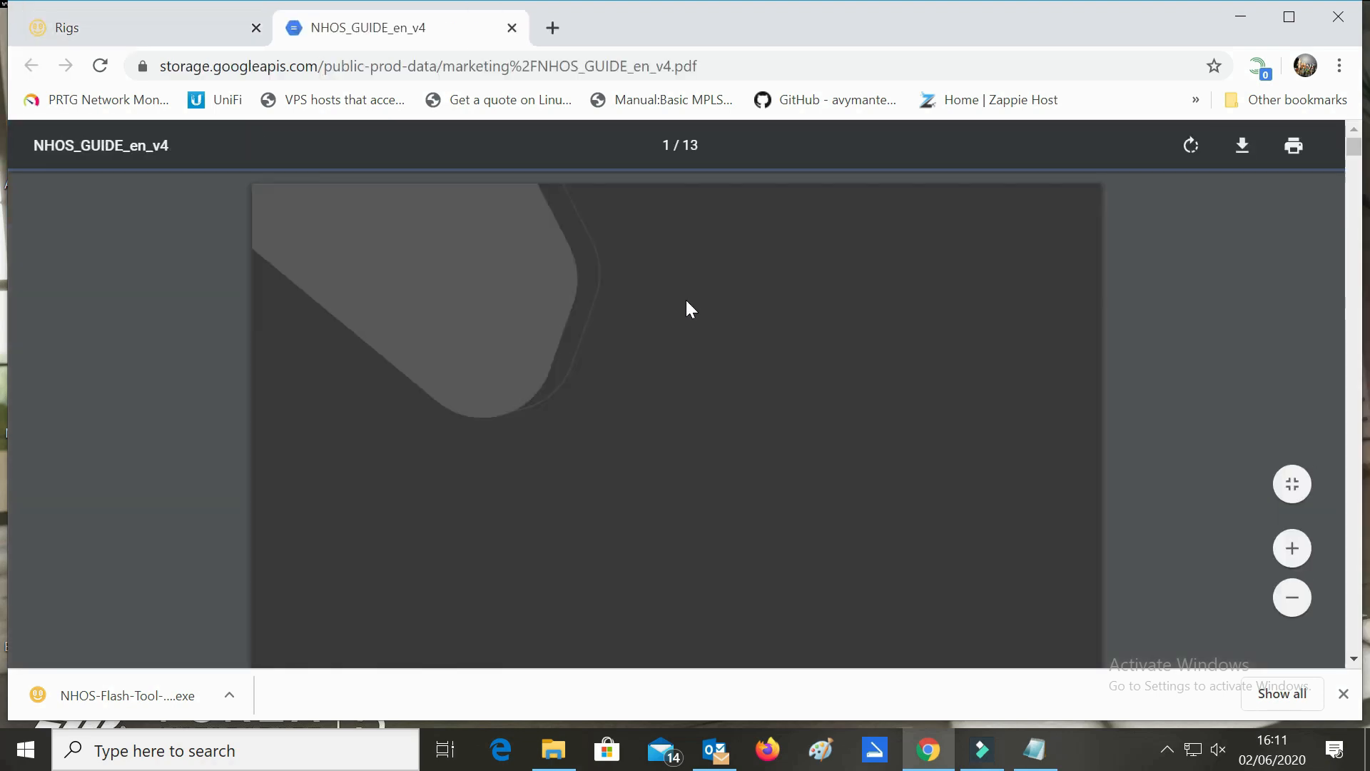
scroll(781, 309, down, 15)
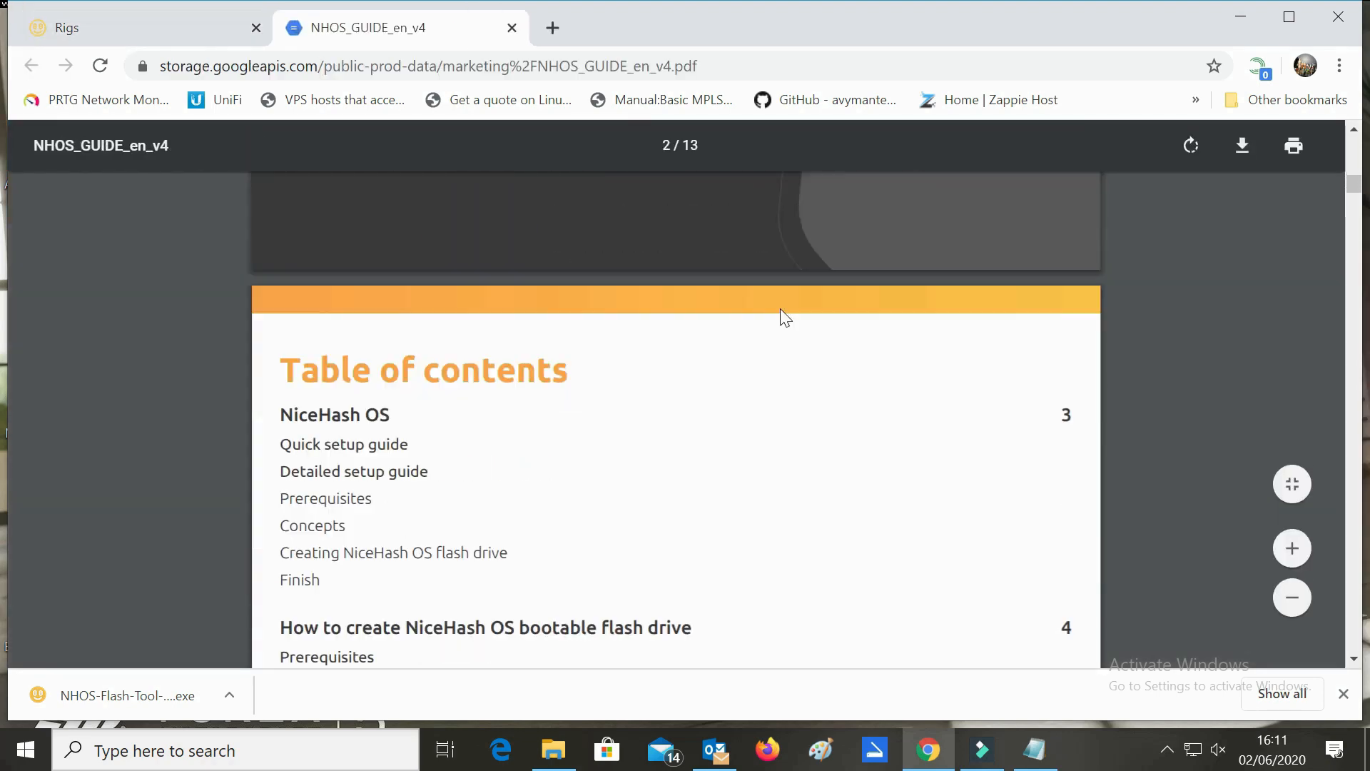
scroll(781, 310, up, 5)
scroll(785, 316, up, 12)
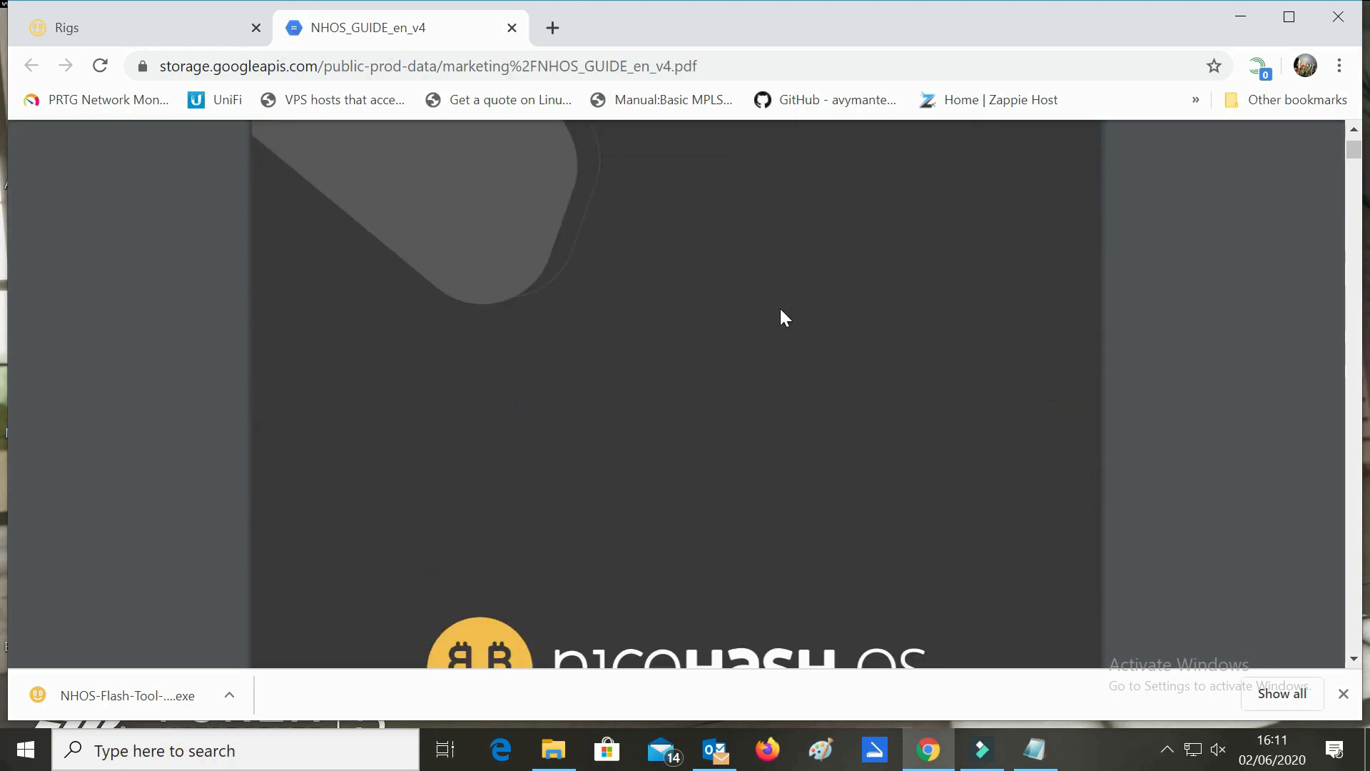
Skim the NHOS guide's setup and bootable flash drive pages, and save the PDF as marketing_NHOS_GUIDE_en_v4.pdf in Downloads.
scroll(898, 250, down, 11)
scroll(898, 246, down, 20)
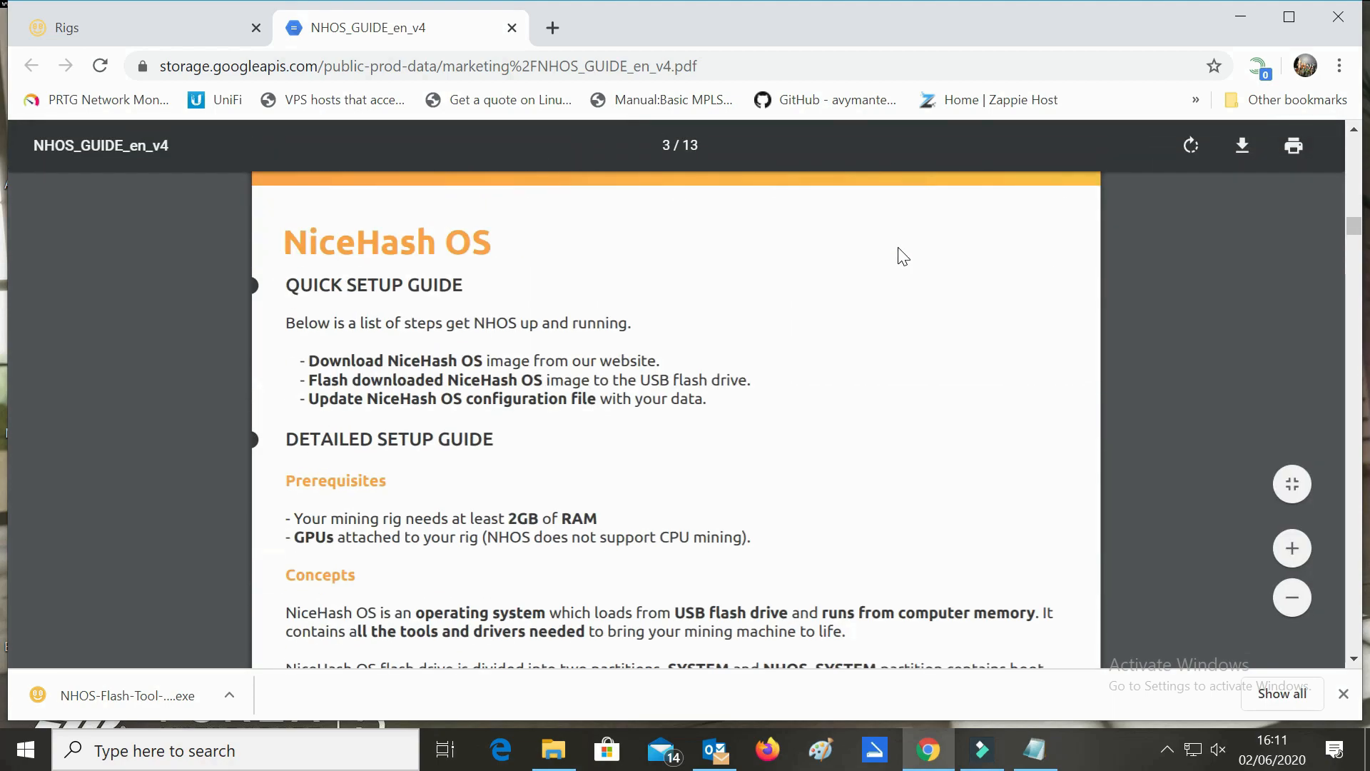
scroll(901, 255, down, 4)
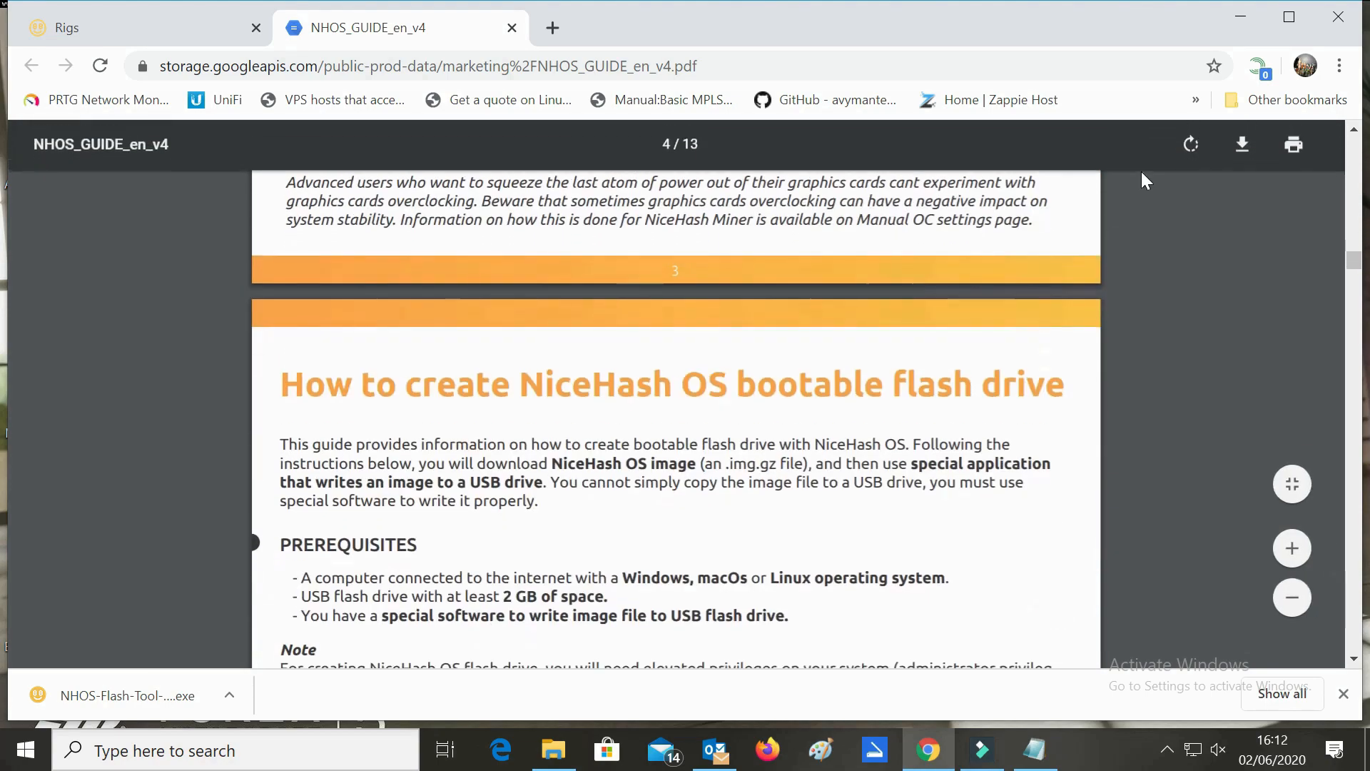
click(1243, 145)
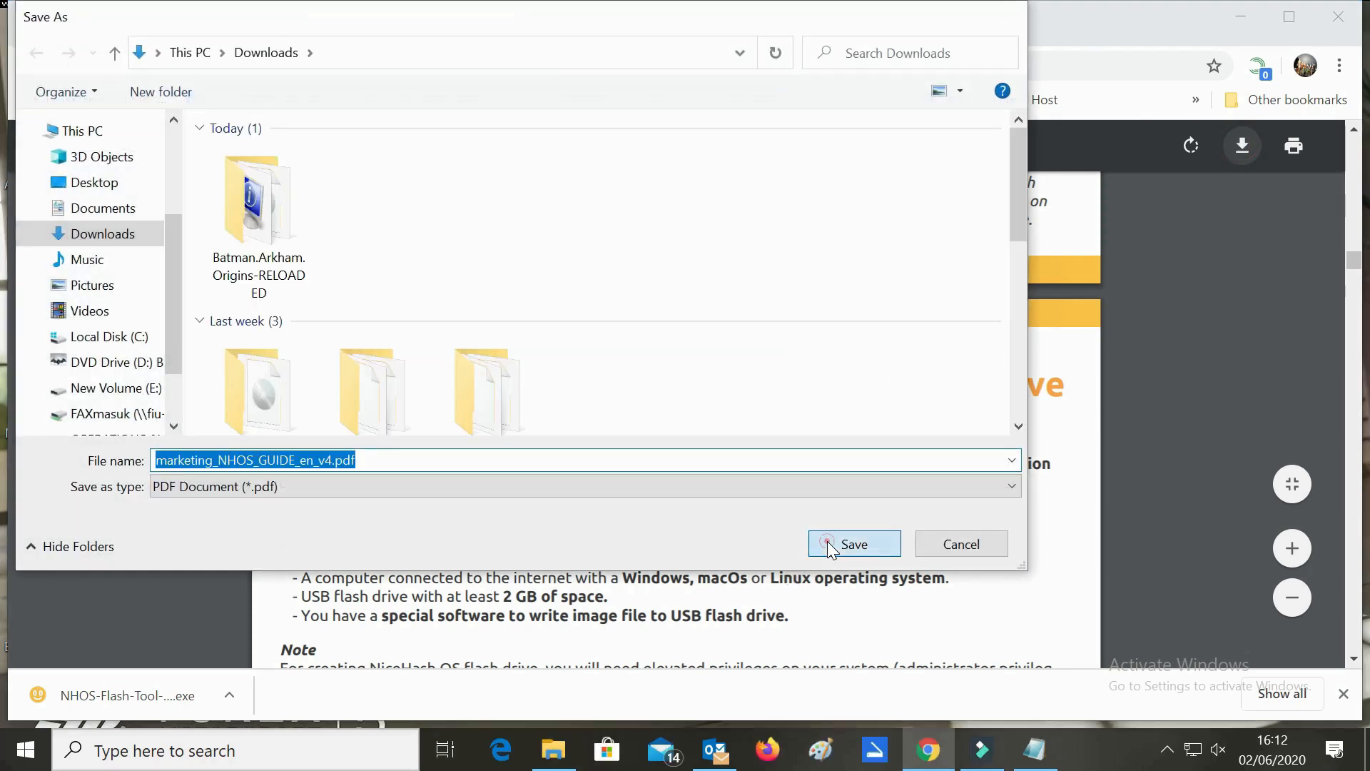
click(830, 542)
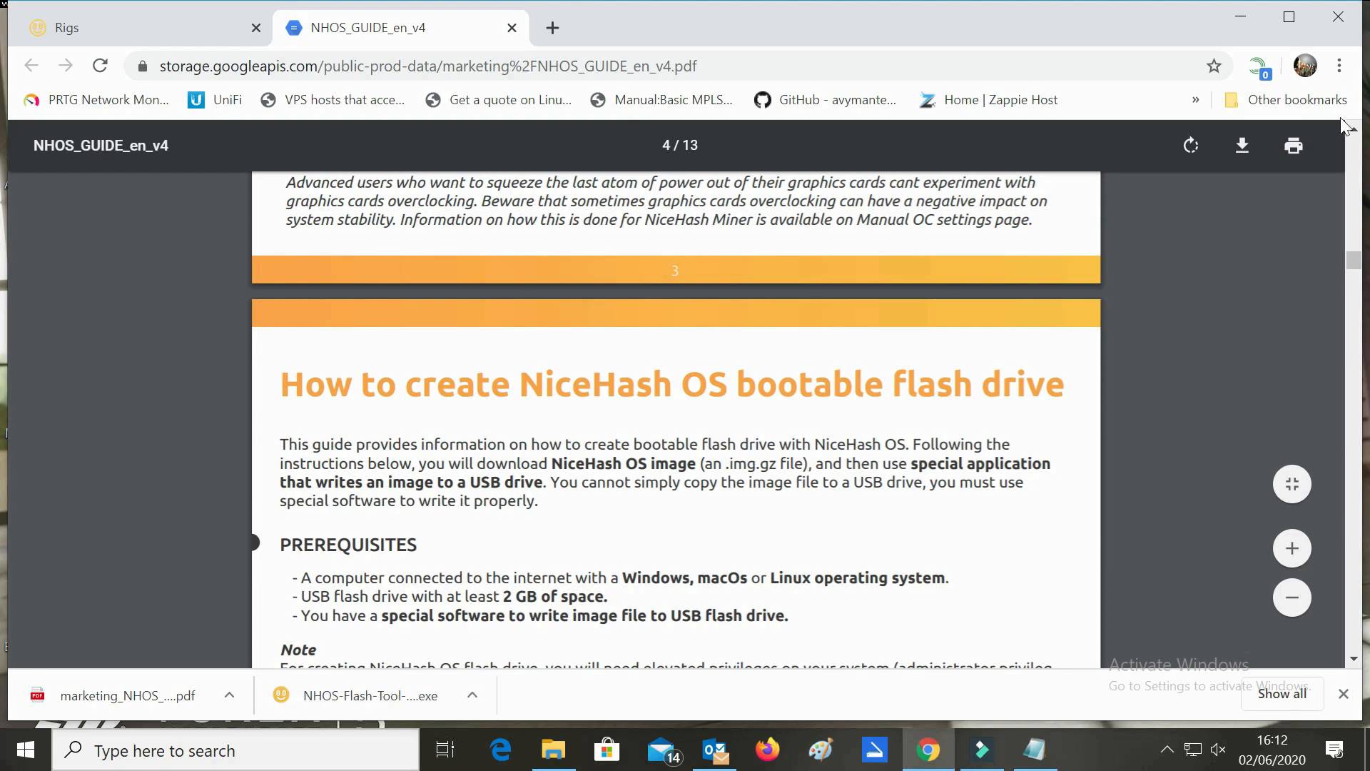
Run the downloaded NHOS-Flash-Tool-1.0.4-win64 (1).exe from the browser's download list and allow it to make changes to the device.
click(1264, 689)
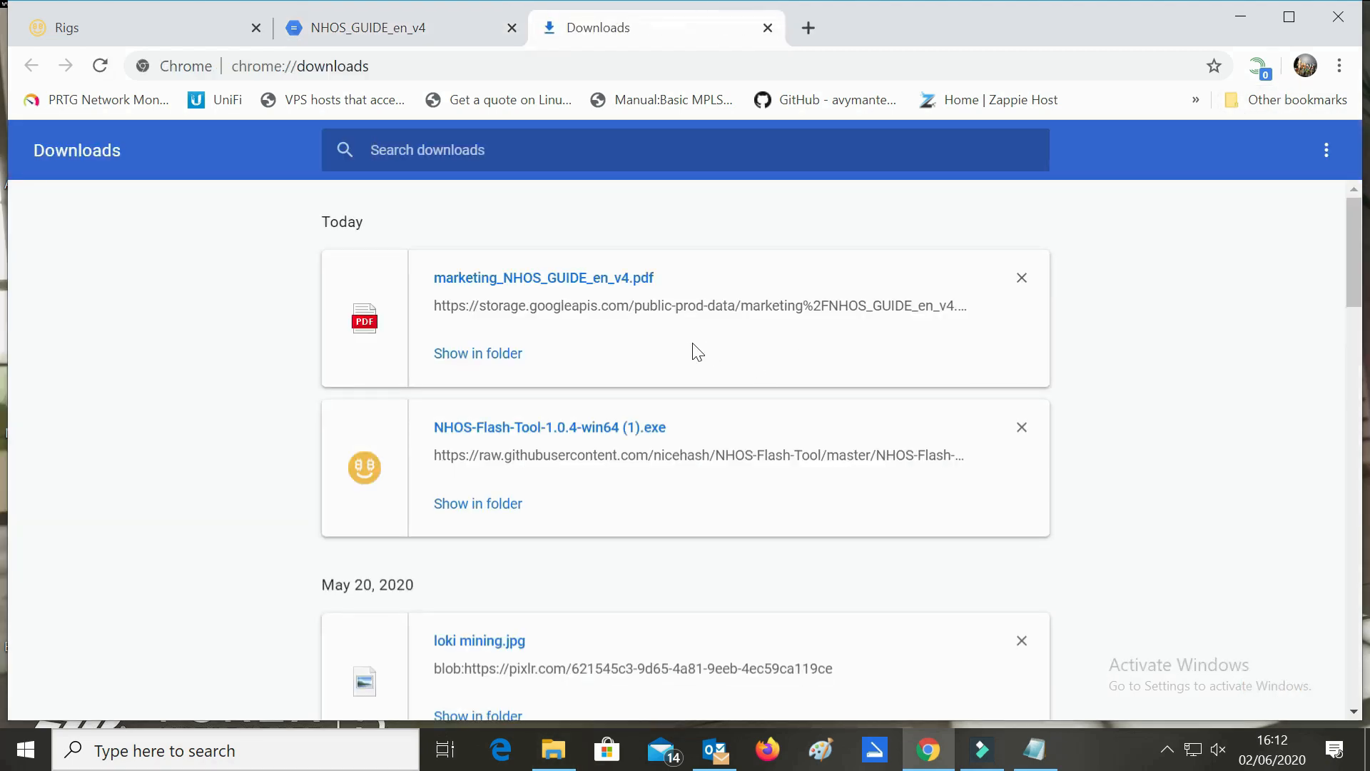
scroll(794, 354, down, 1)
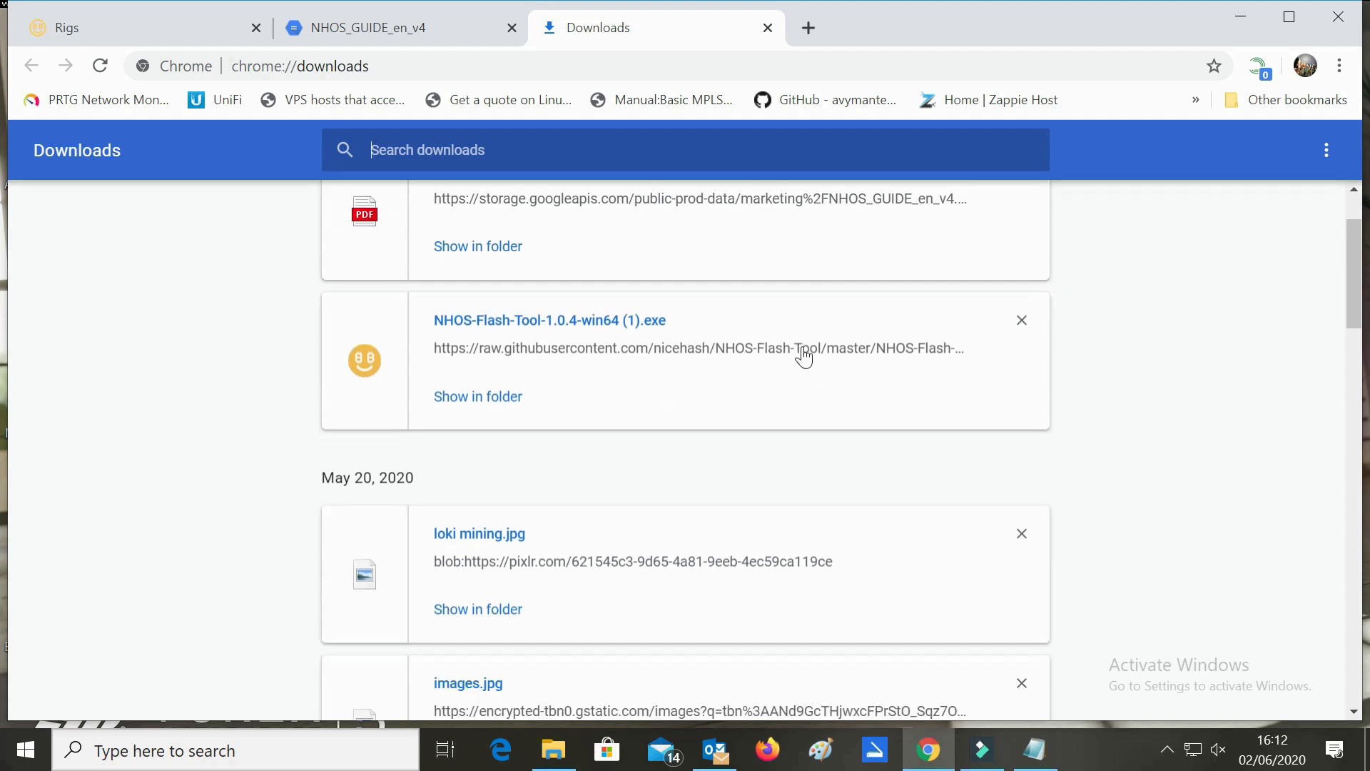
click(612, 334)
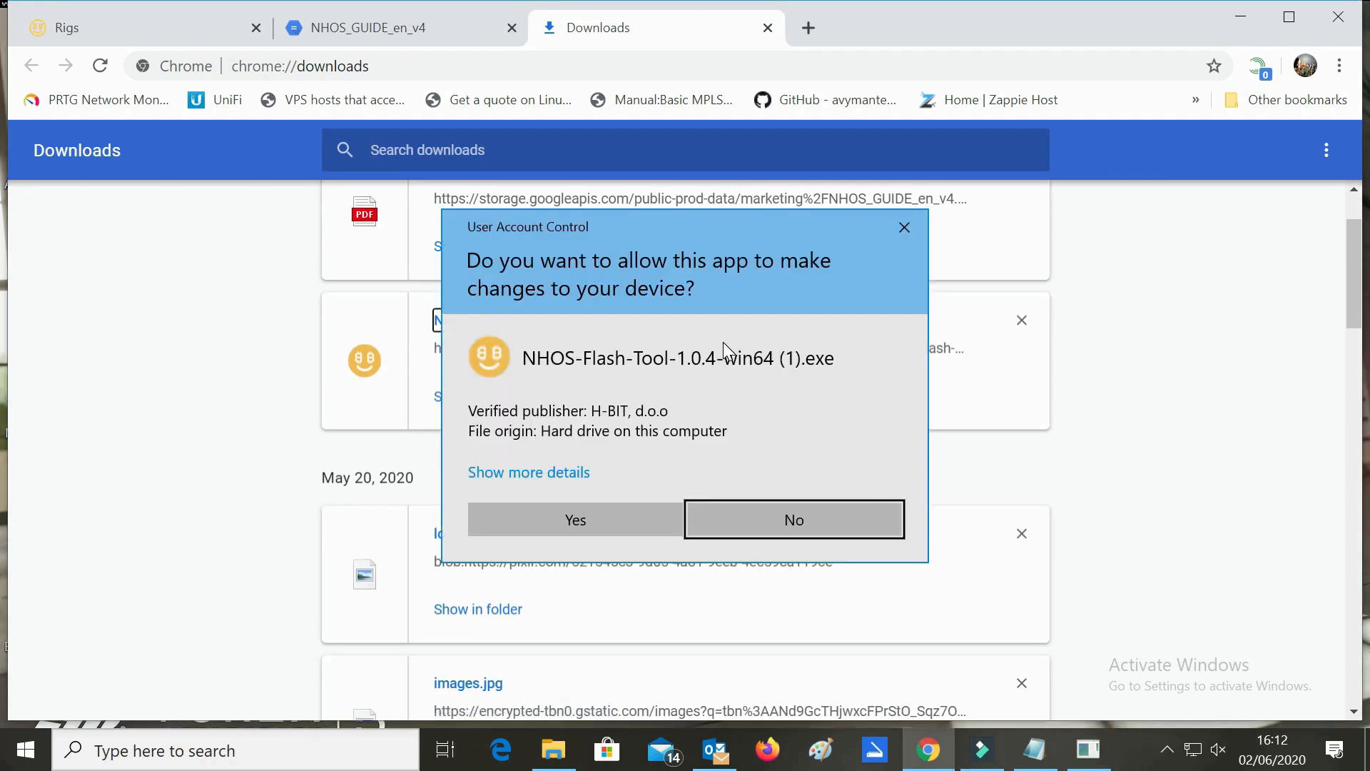
click(636, 516)
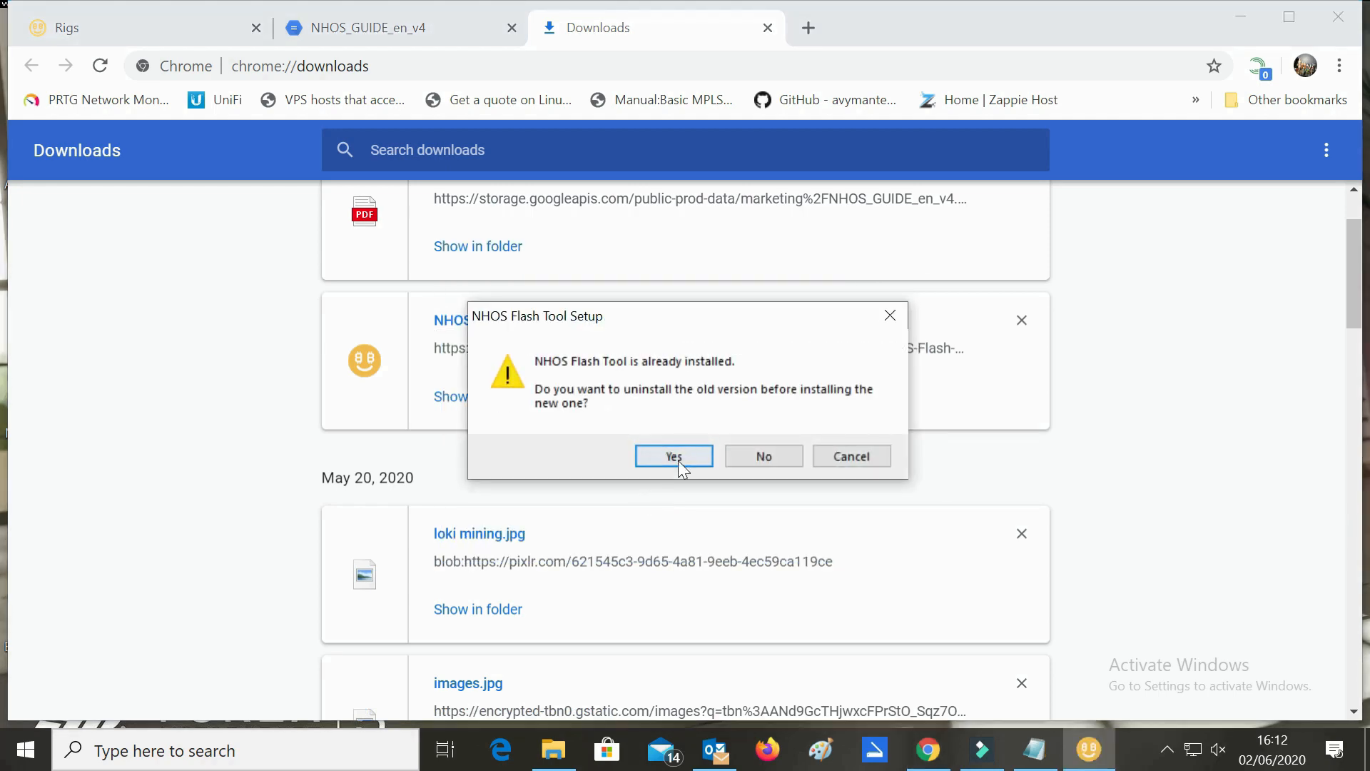
Uninstall the old NHOS Flash Tool version and install the new one in C:\Program Files\Nhos Flash Tool.
click(674, 456)
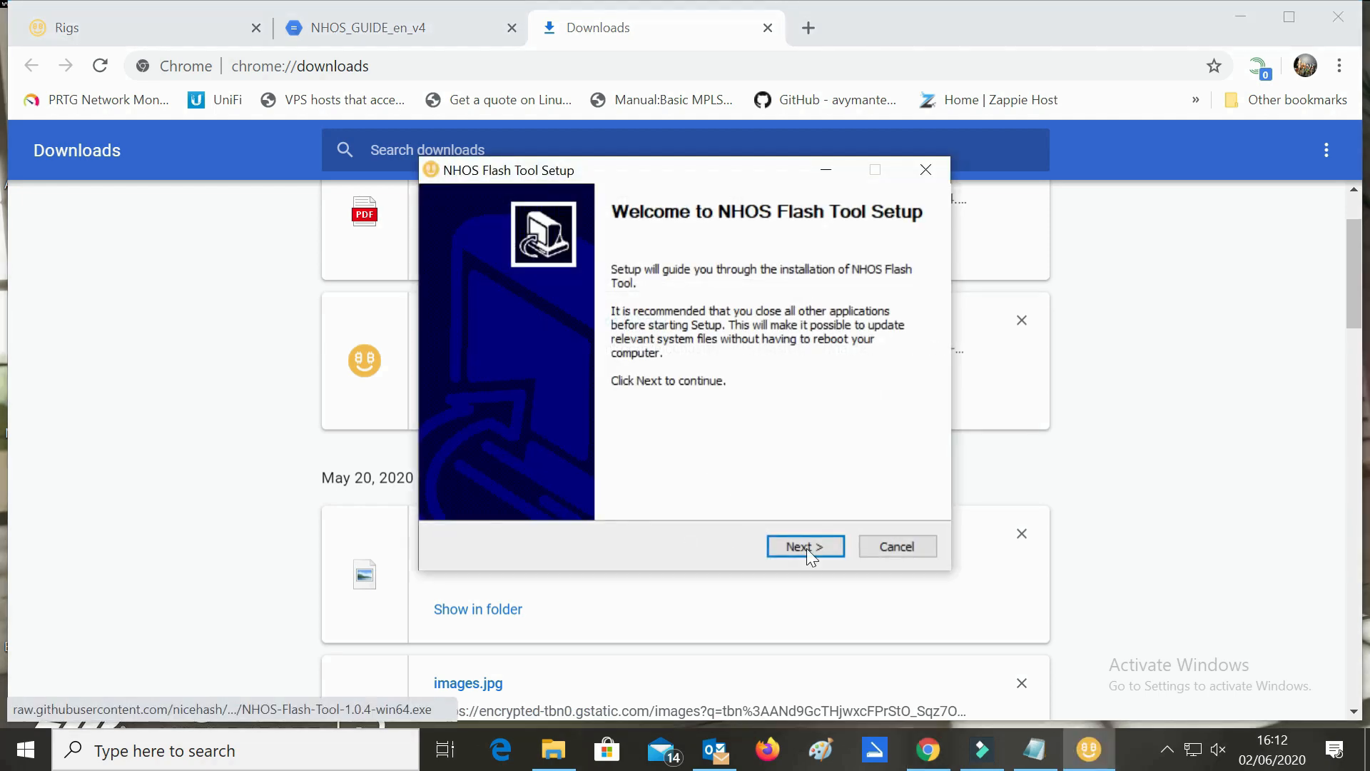
click(806, 547)
click(808, 546)
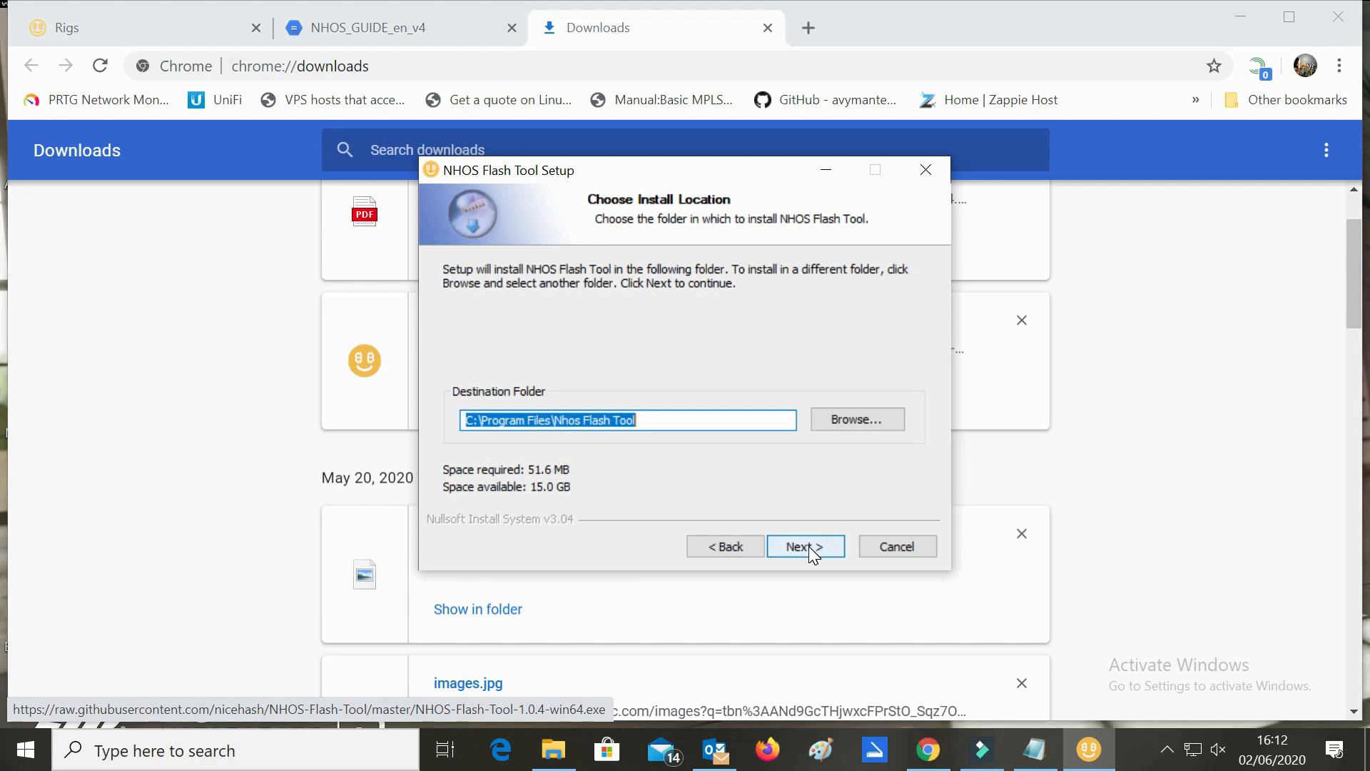
click(808, 546)
click(808, 546)
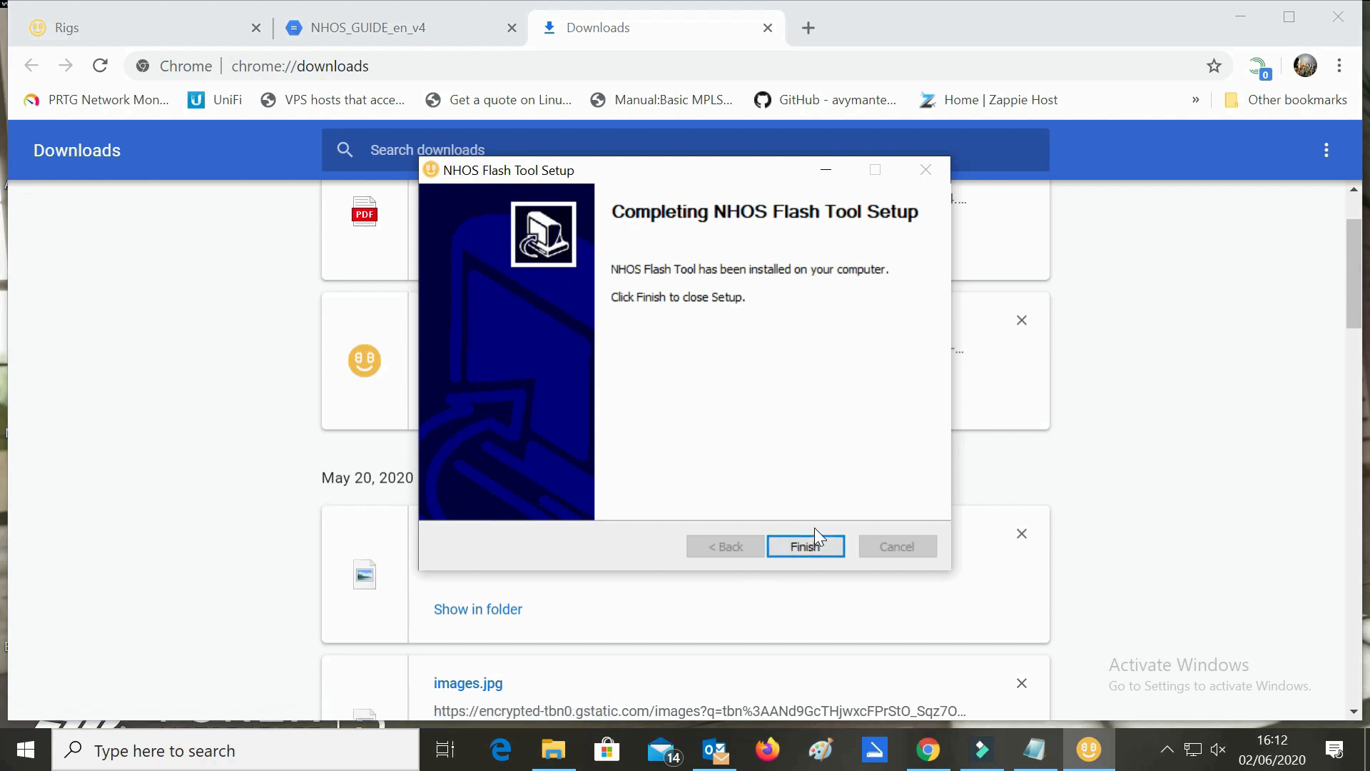
click(815, 530)
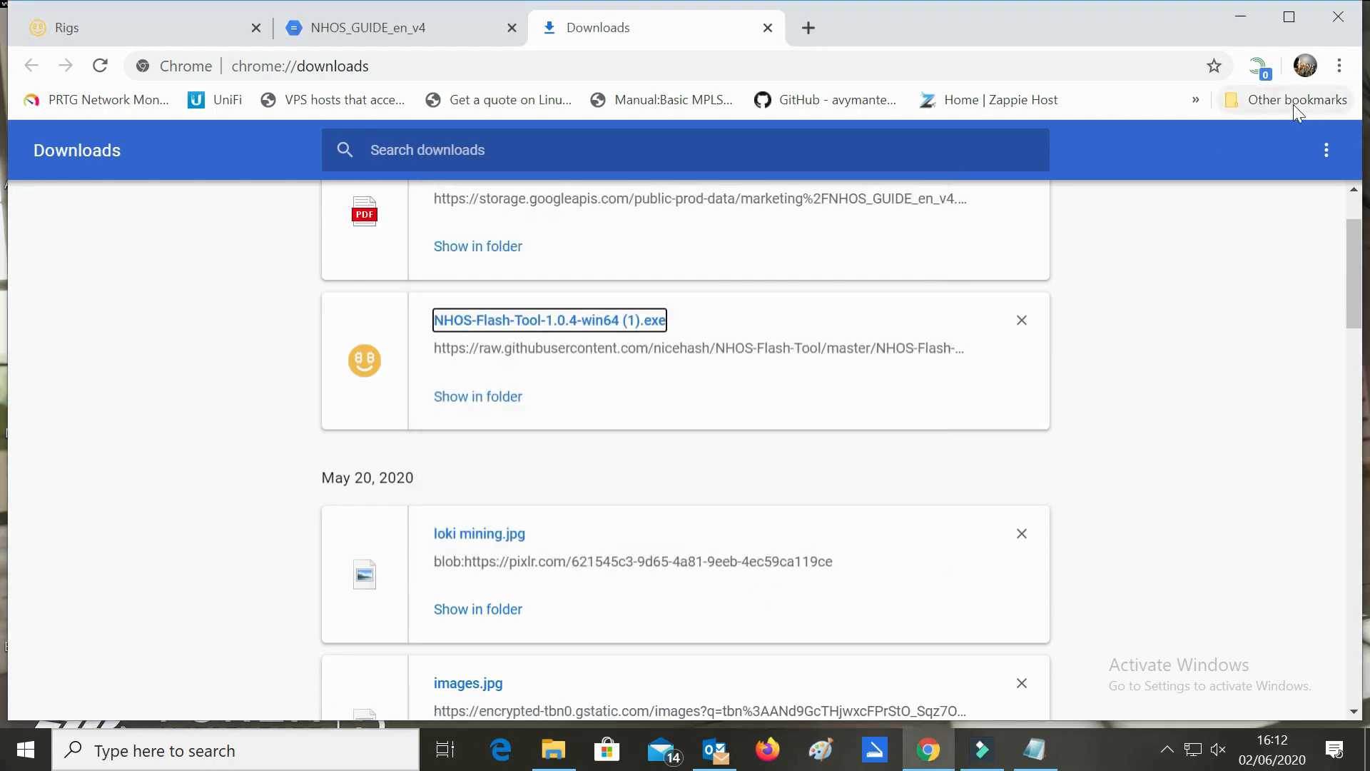
Minimize the browser to show the desktop and refresh the desktop icons.
click(1241, 17)
right_click(916, 145)
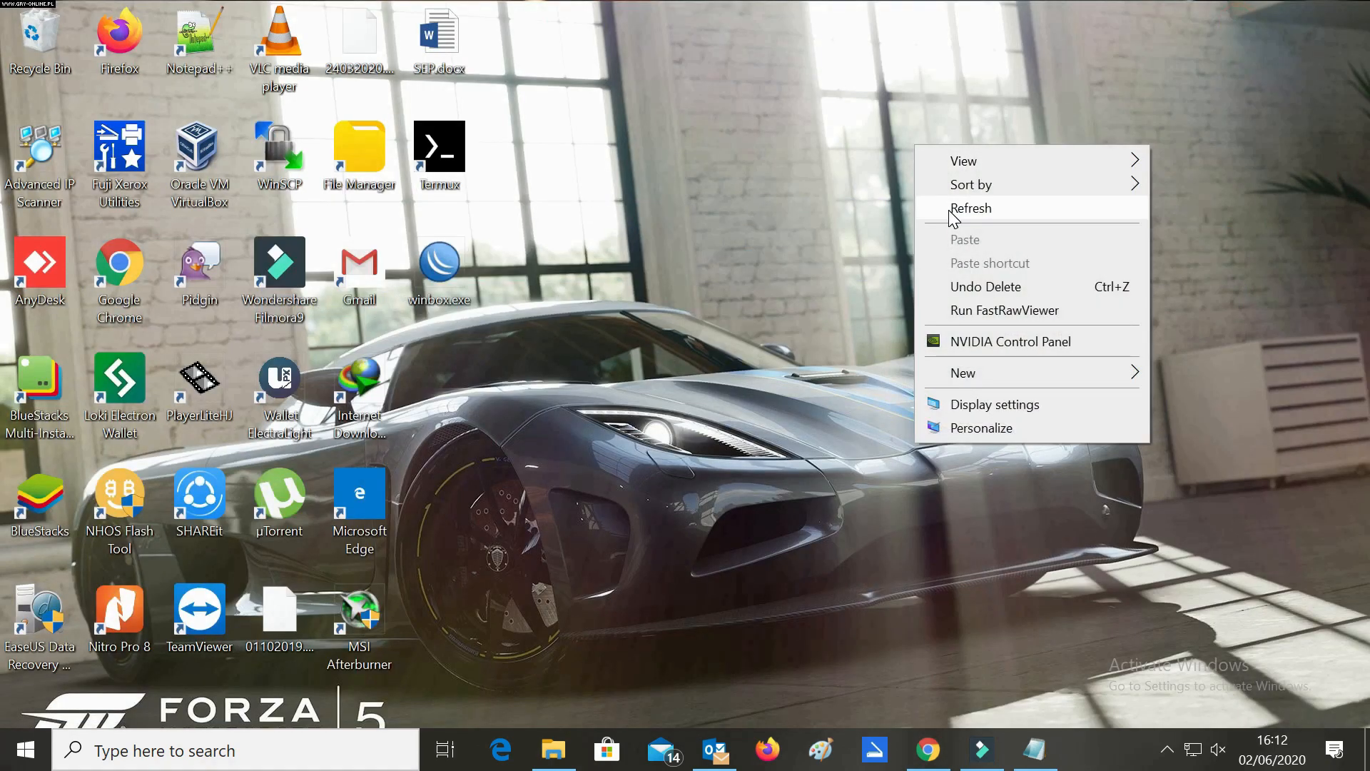
click(950, 209)
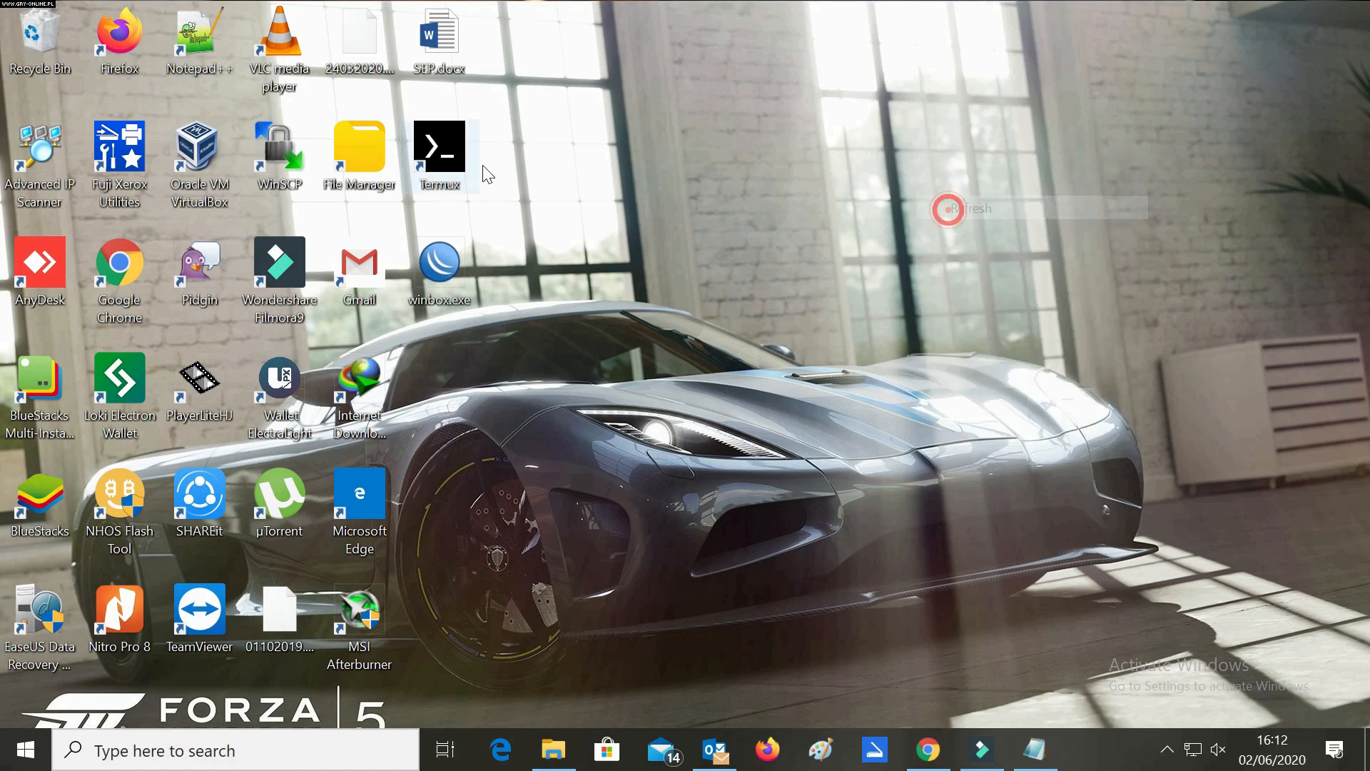
right_click(718, 127)
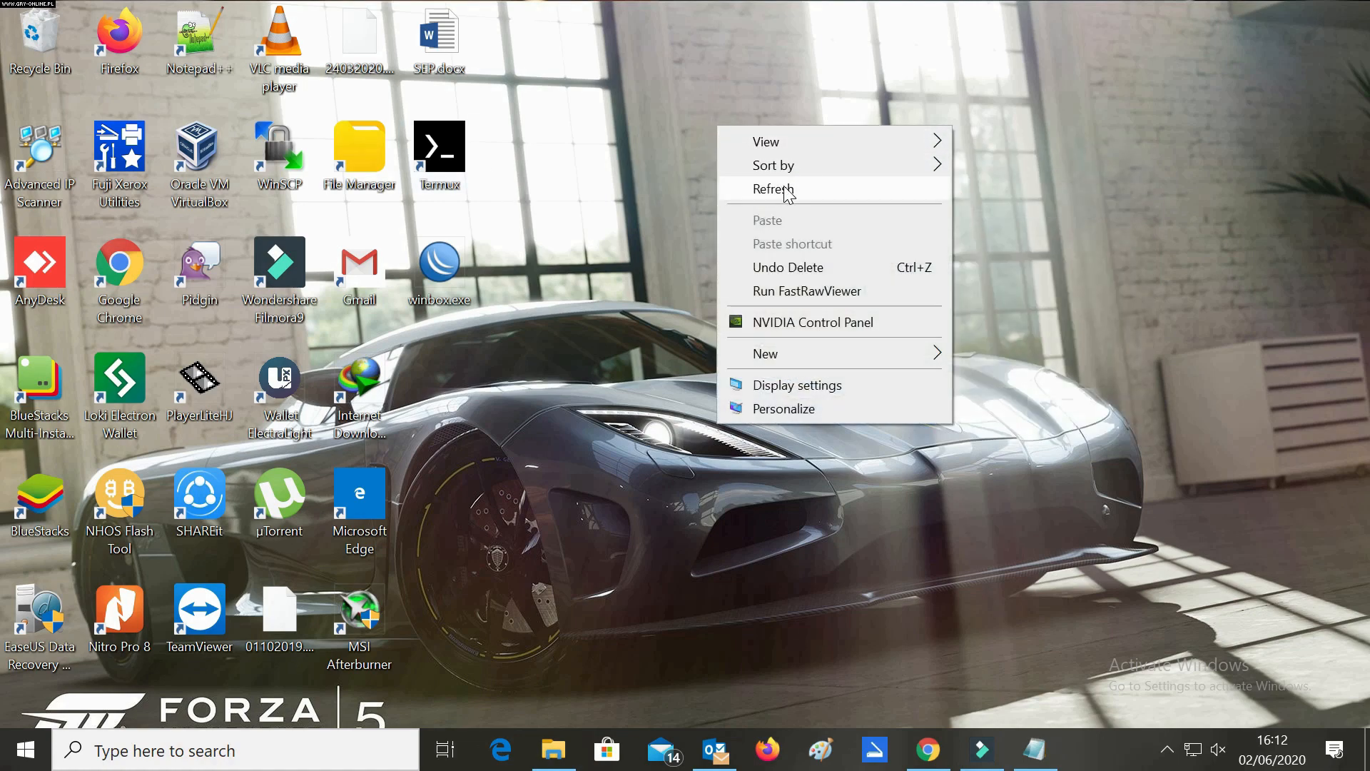
click(769, 191)
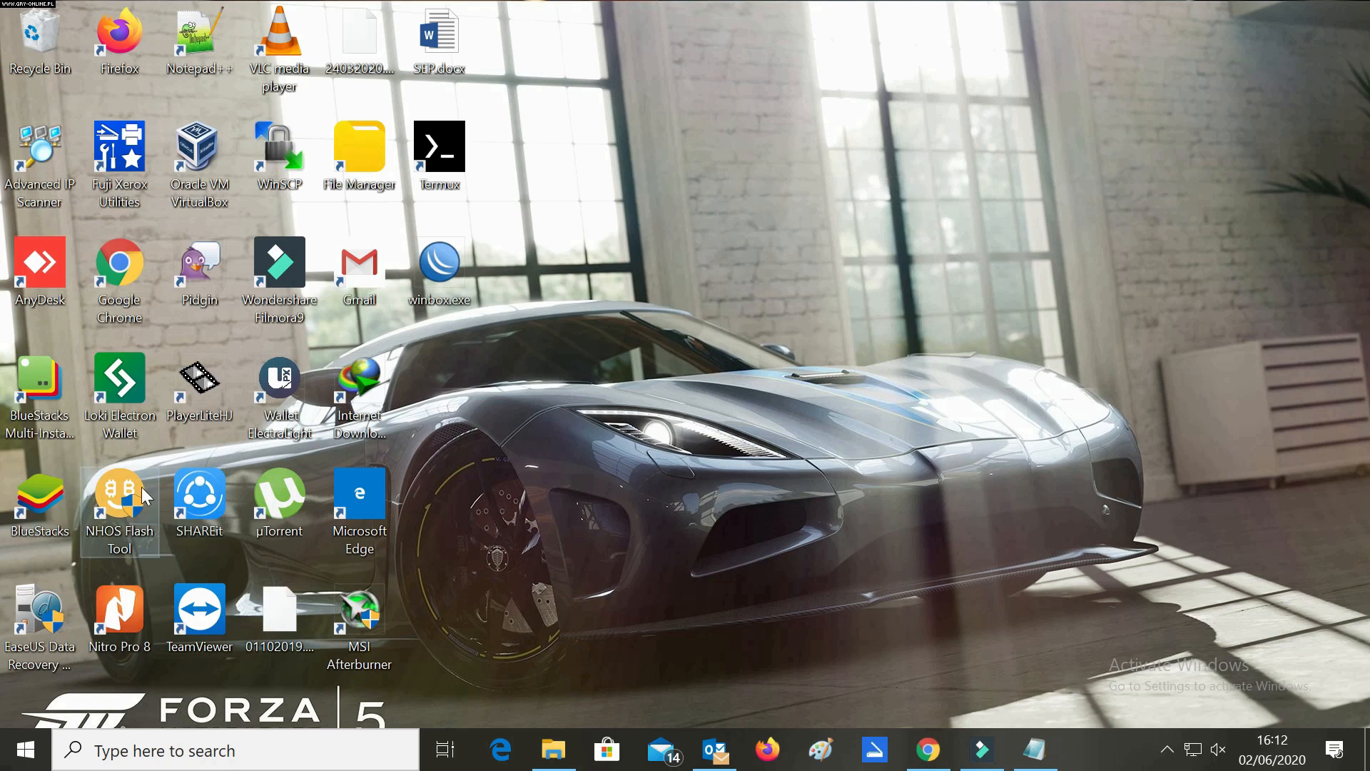
Check the contents of the FLASDISK (F:) USB drive and minimize its window.
click(70, 563)
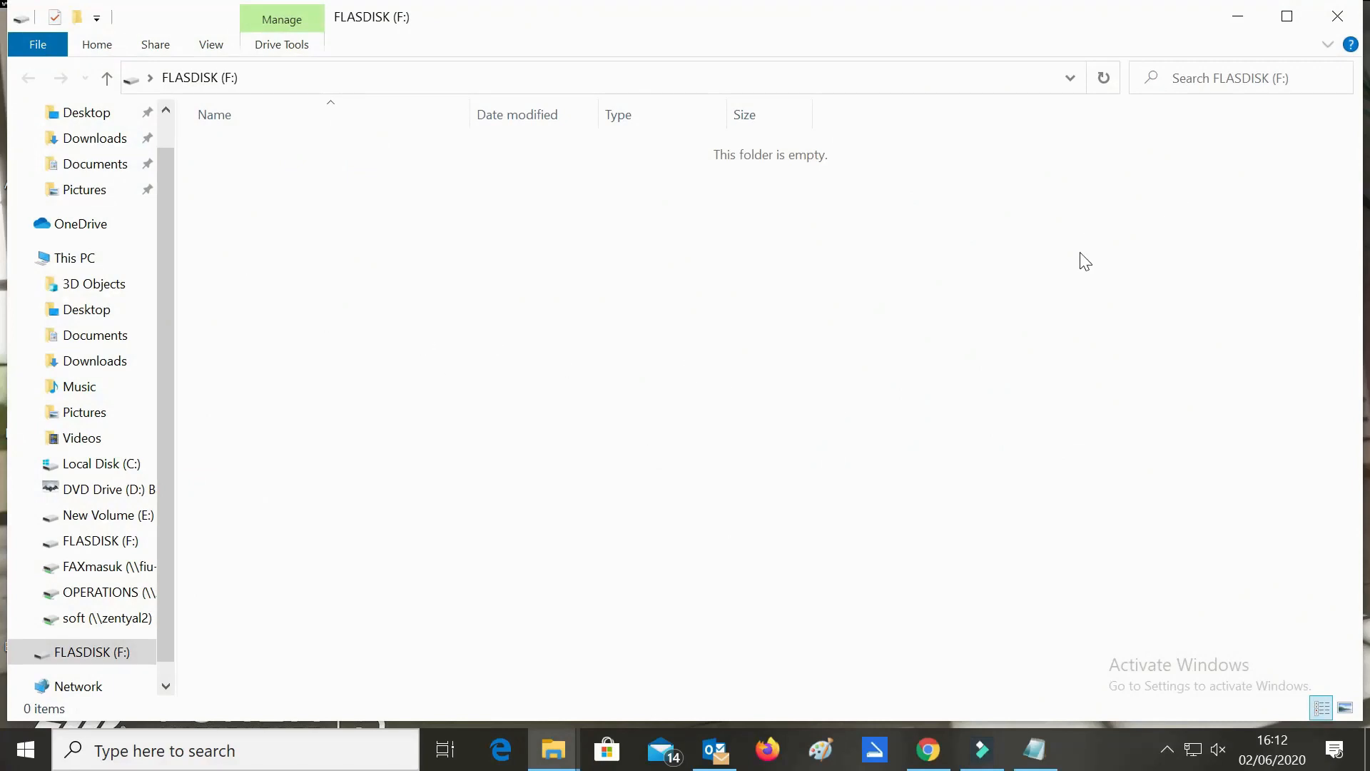
click(1168, 750)
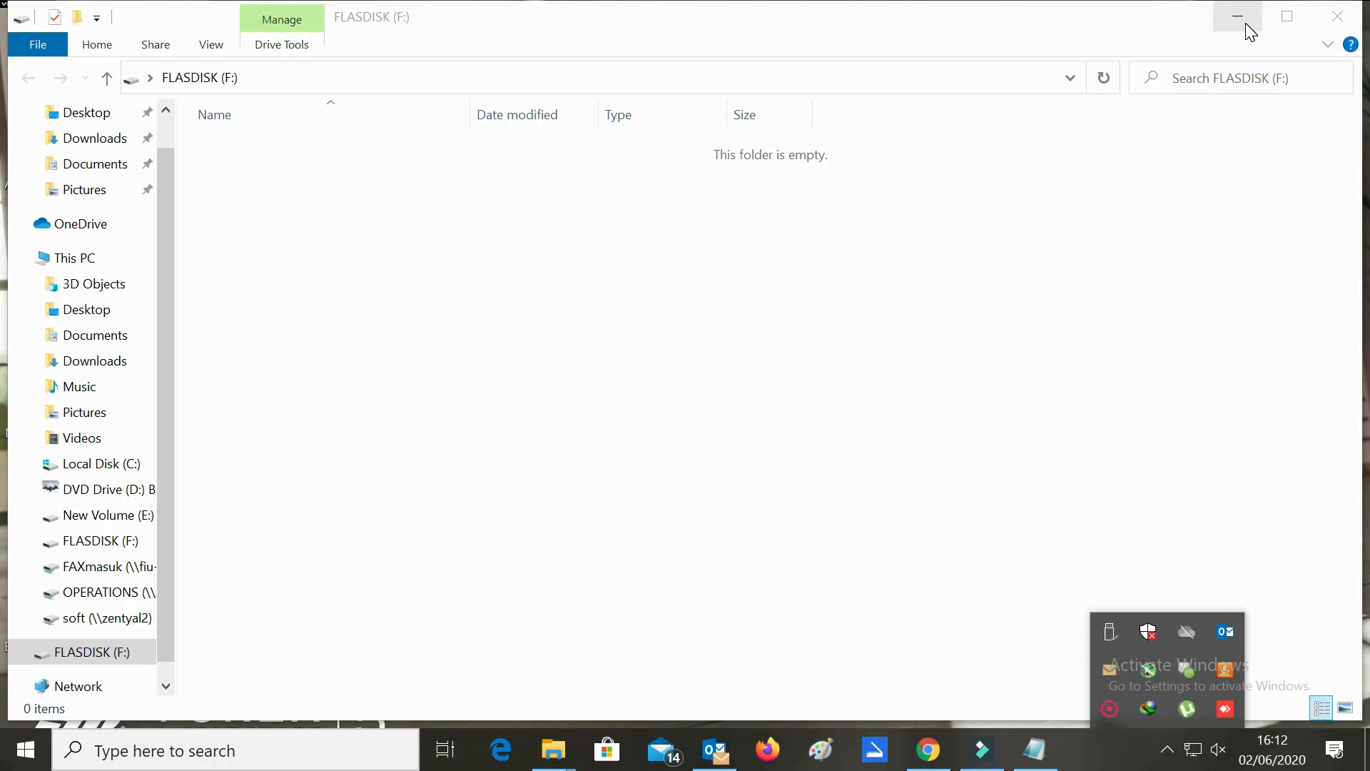
click(113, 653)
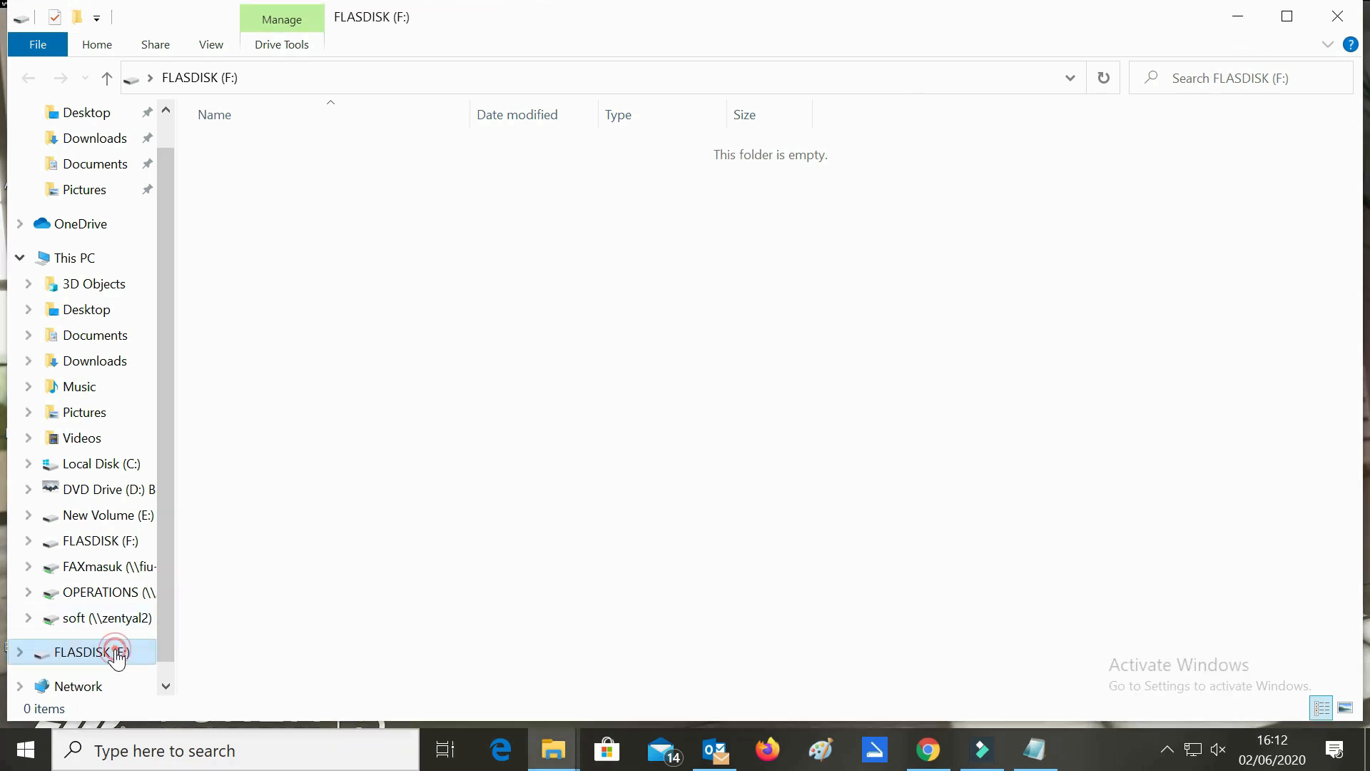
click(1239, 15)
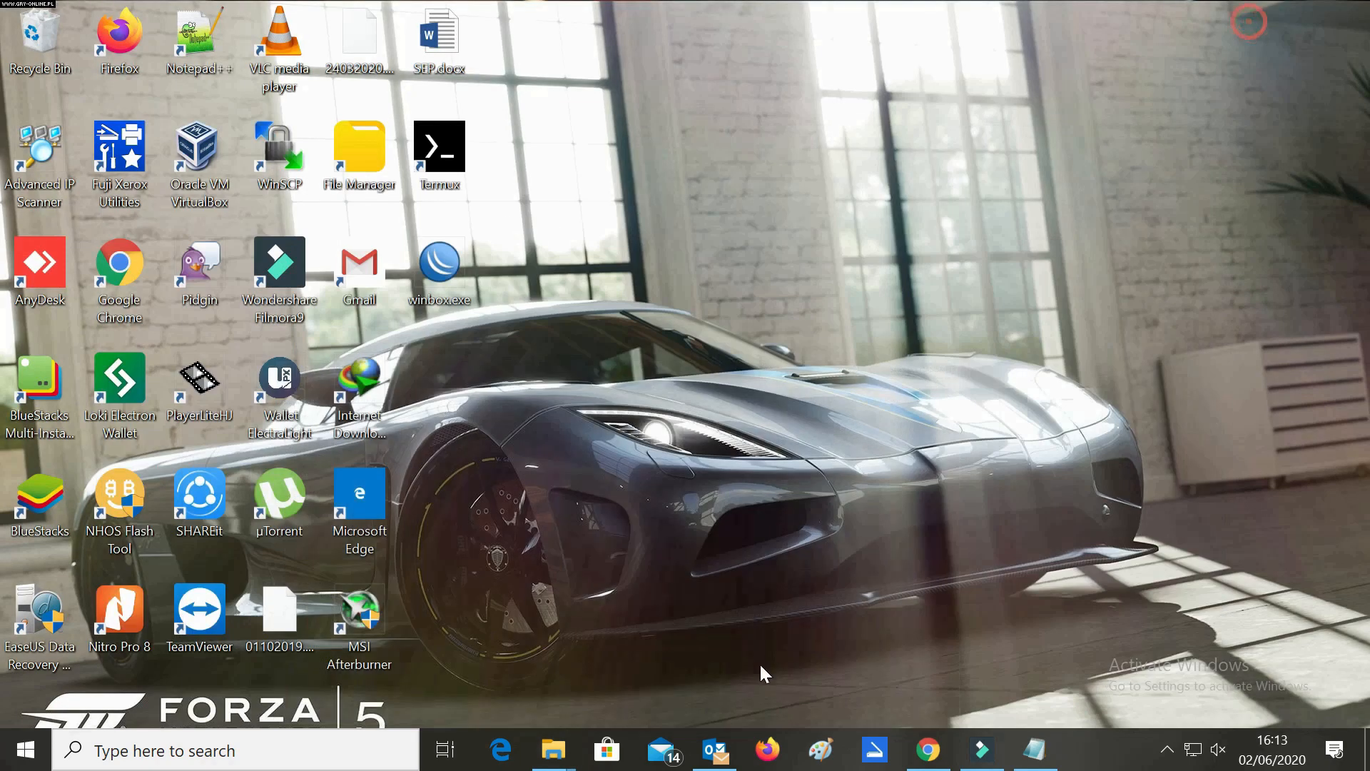
Launch NHOS Flash Tool from the desktop with permission to make changes, and move its window toward the middle of the screen.
right_click(704, 427)
click(750, 488)
double_click(140, 474)
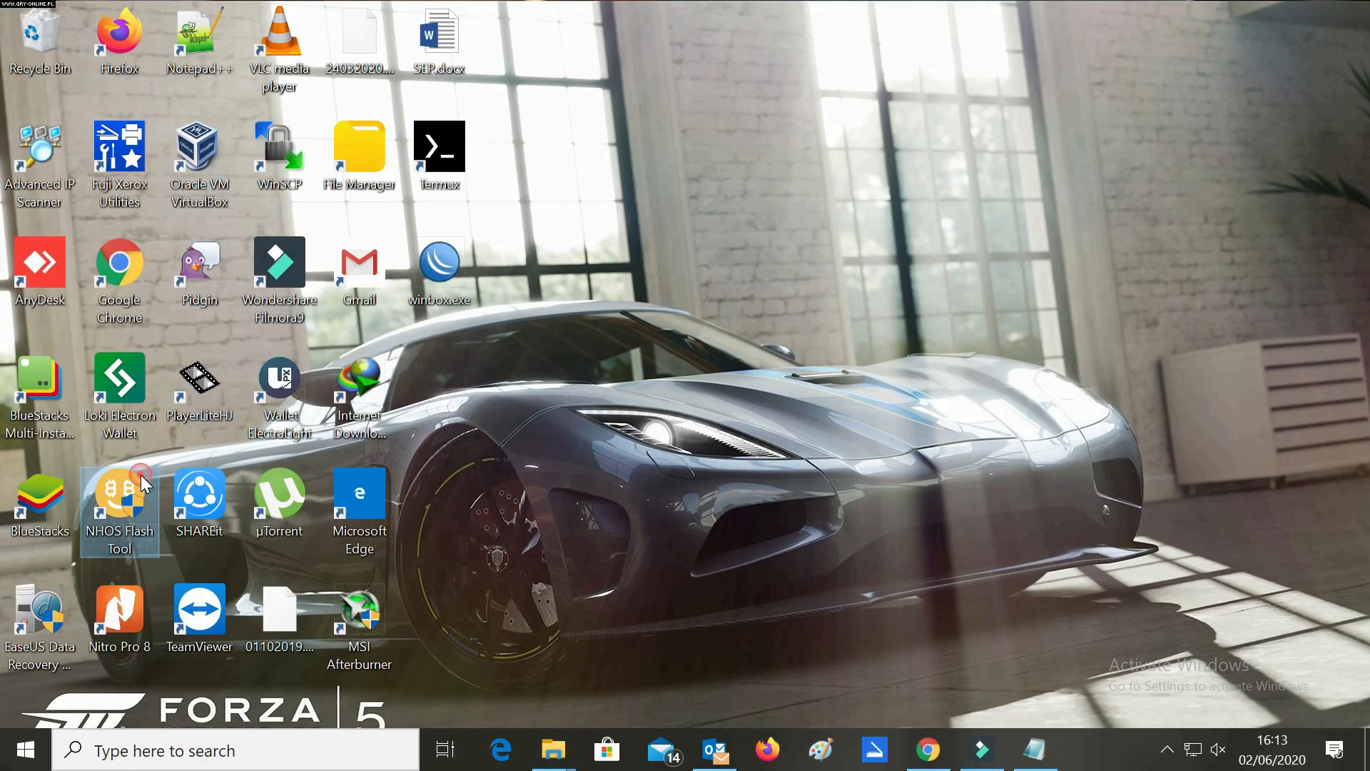
click(609, 523)
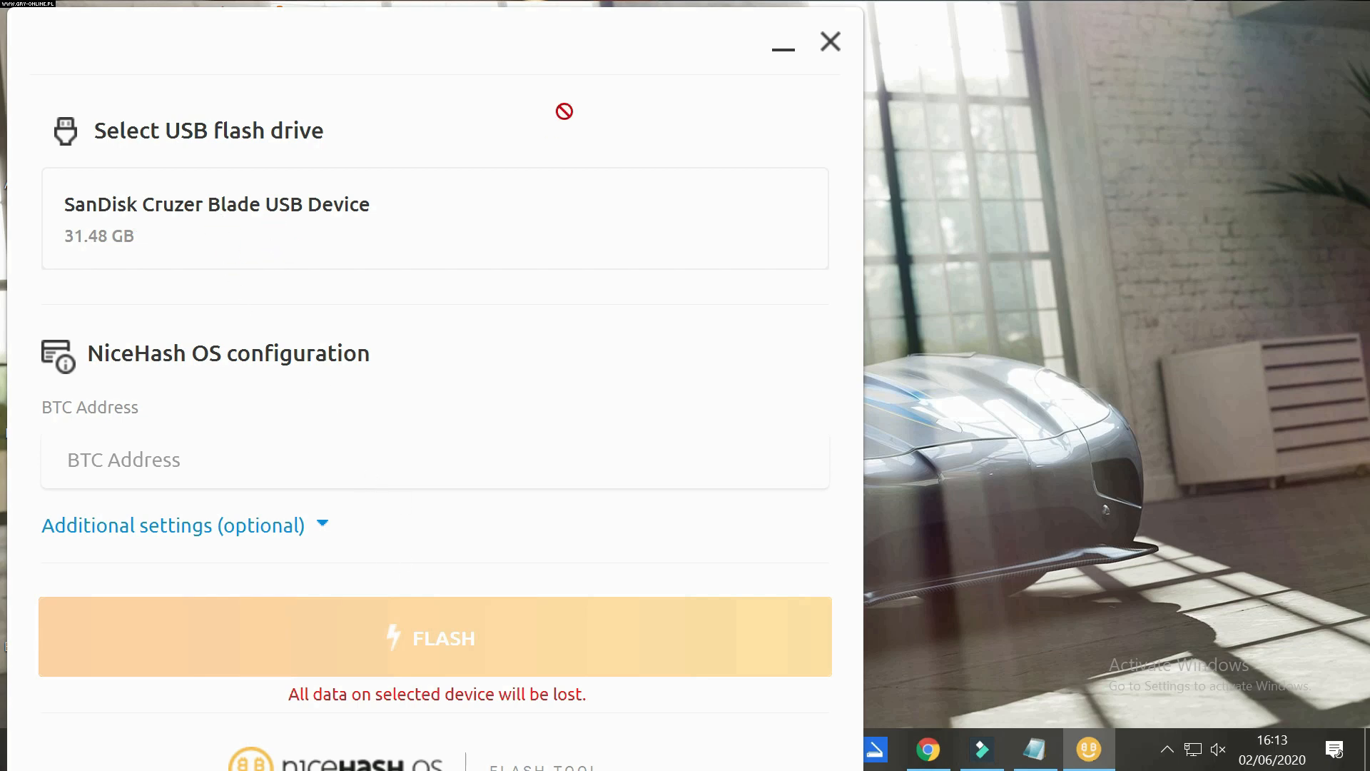
drag(578, 39, 899, 32)
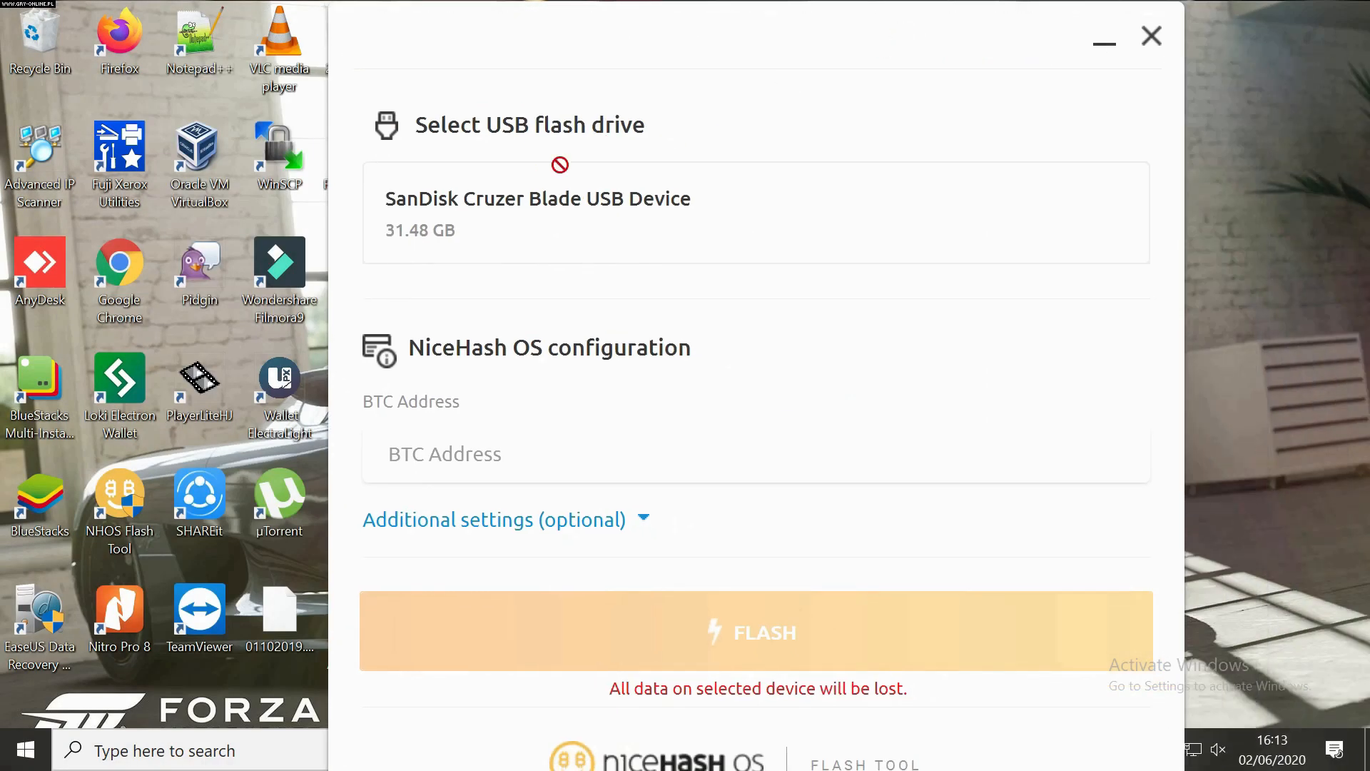
Paste the copied mining address as the BTC address in the NiceHash OS configuration.
click(485, 460)
right_click(486, 462)
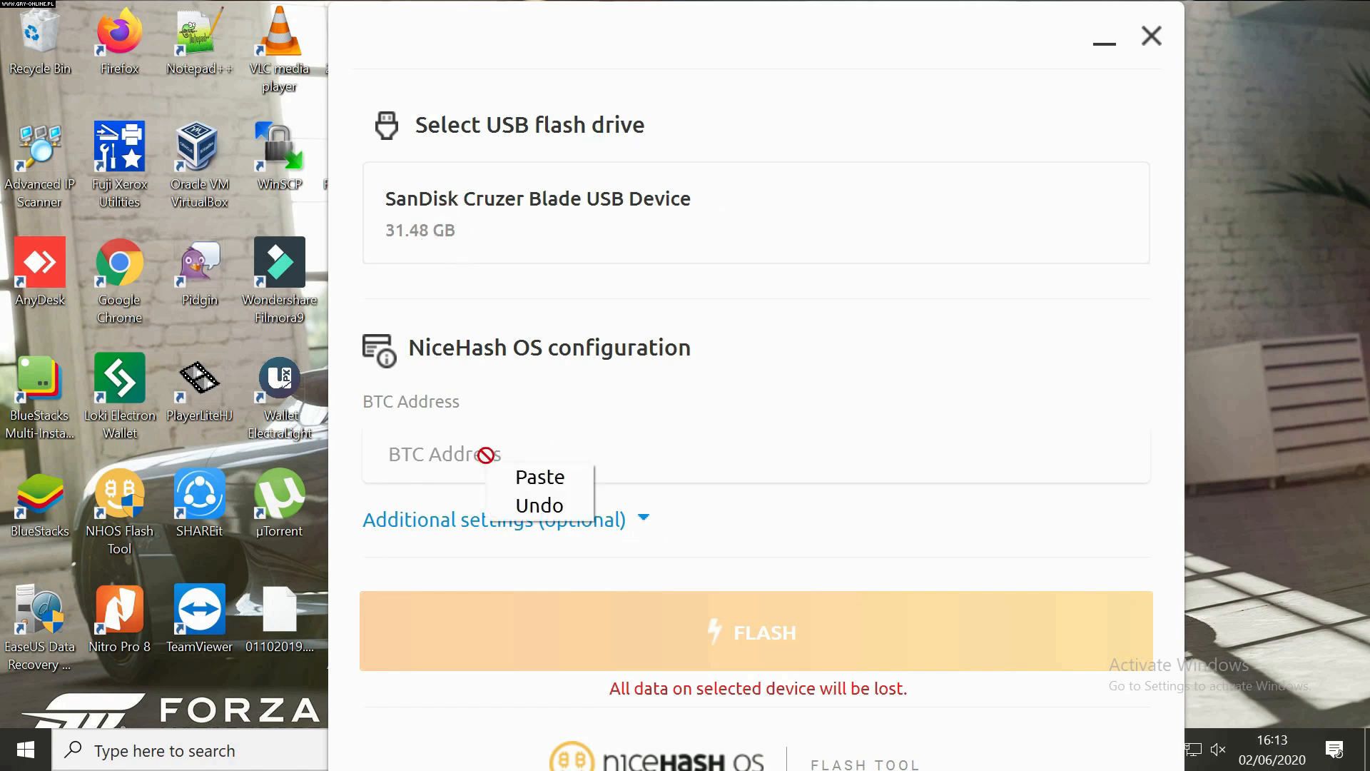
click(523, 476)
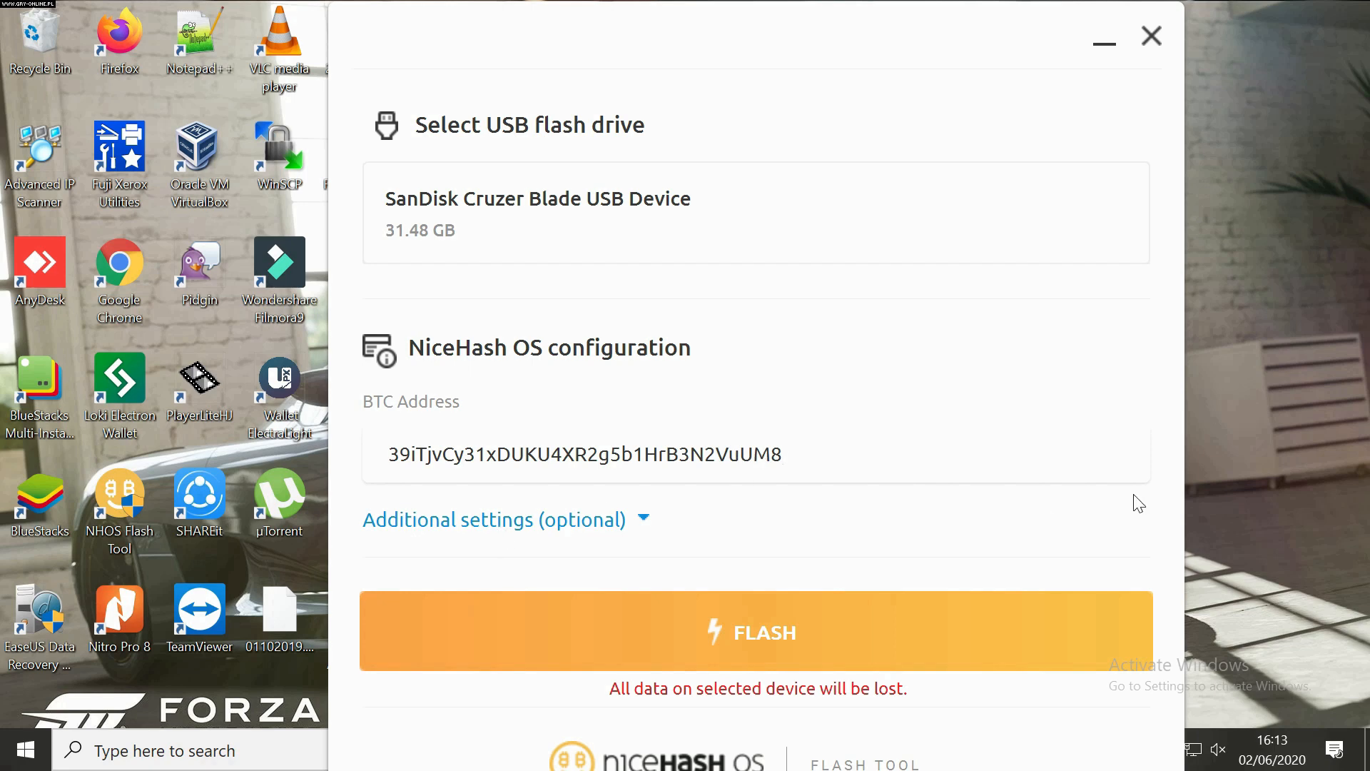
Expand the additional settings and set the worker name to miner1, leaving the group name empty.
click(645, 527)
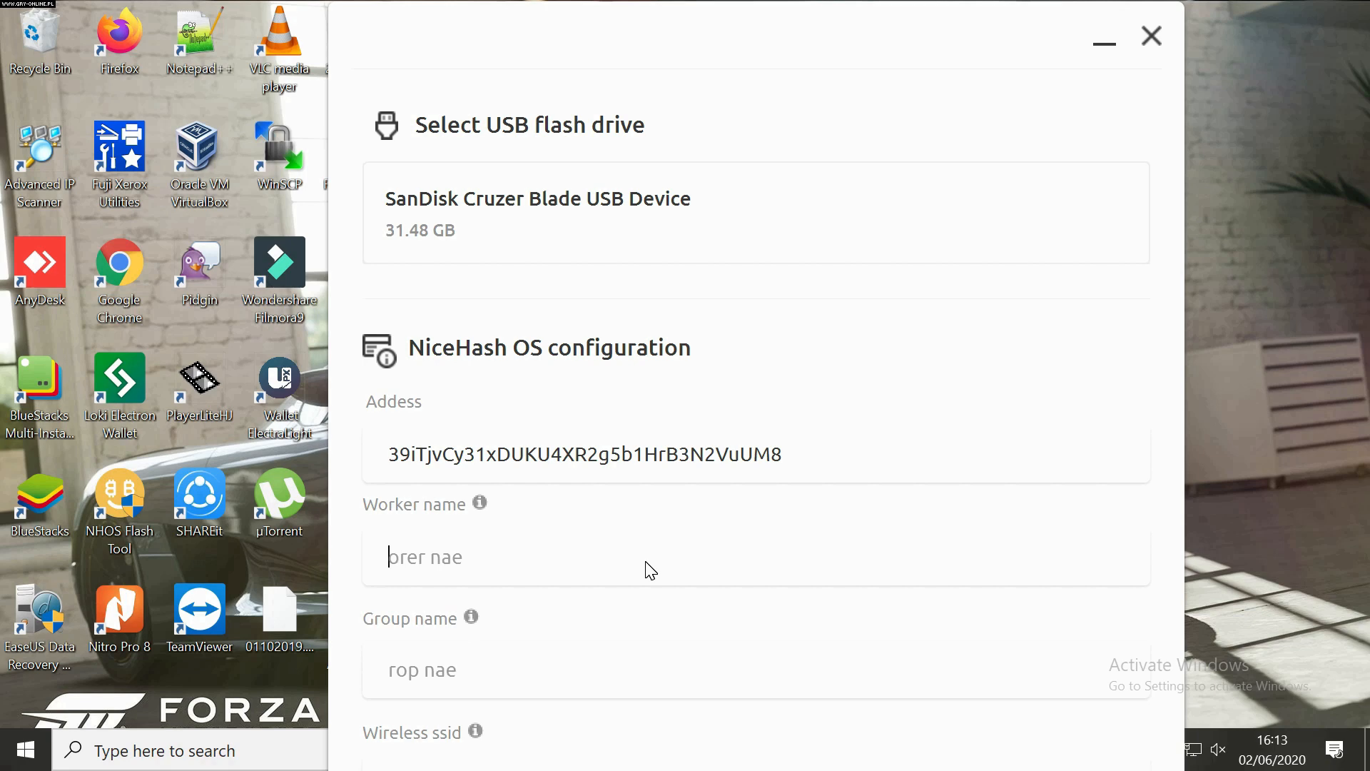
text(miner)
click(652, 678)
text(mi)
key(BackSpace)
key(BackSpace)
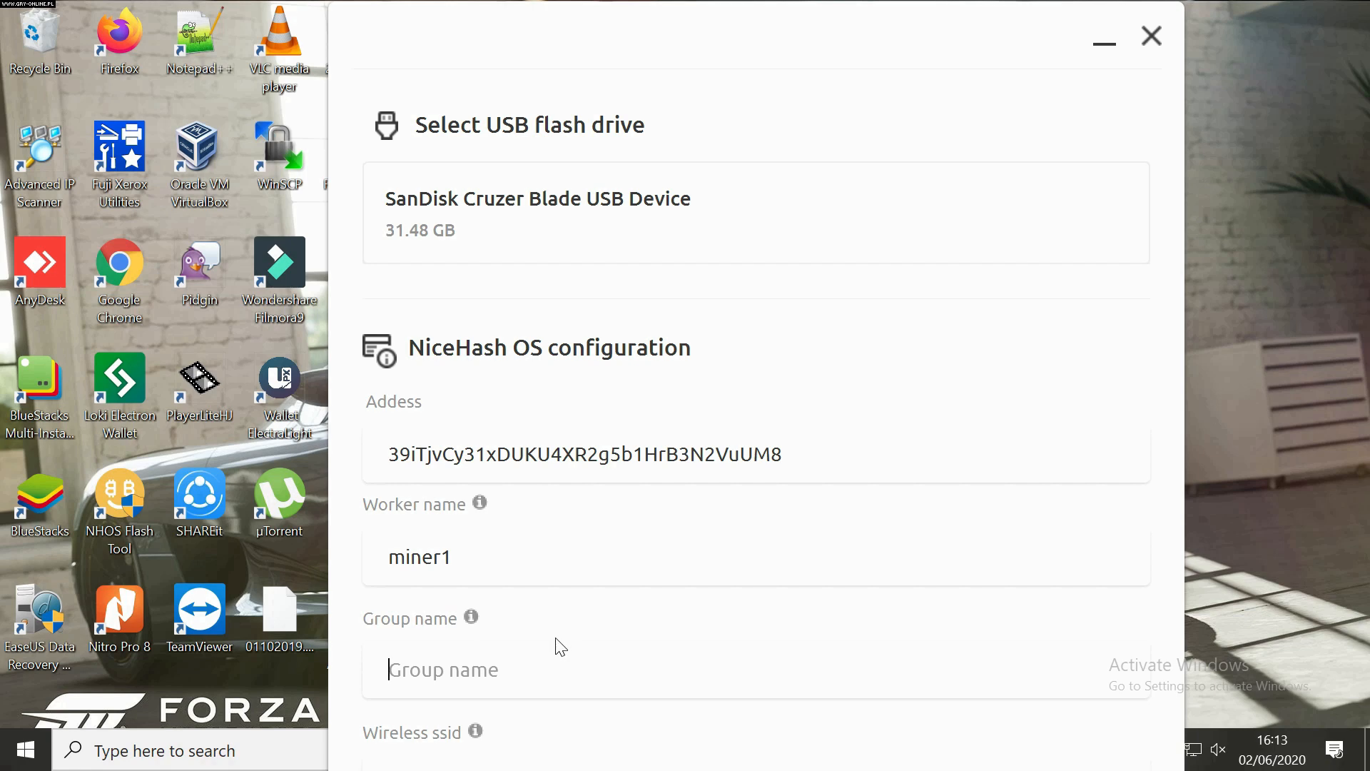
Try to reposition the flash tool window to reach the settings below the worker and group names.
drag(983, 43, 949, 10)
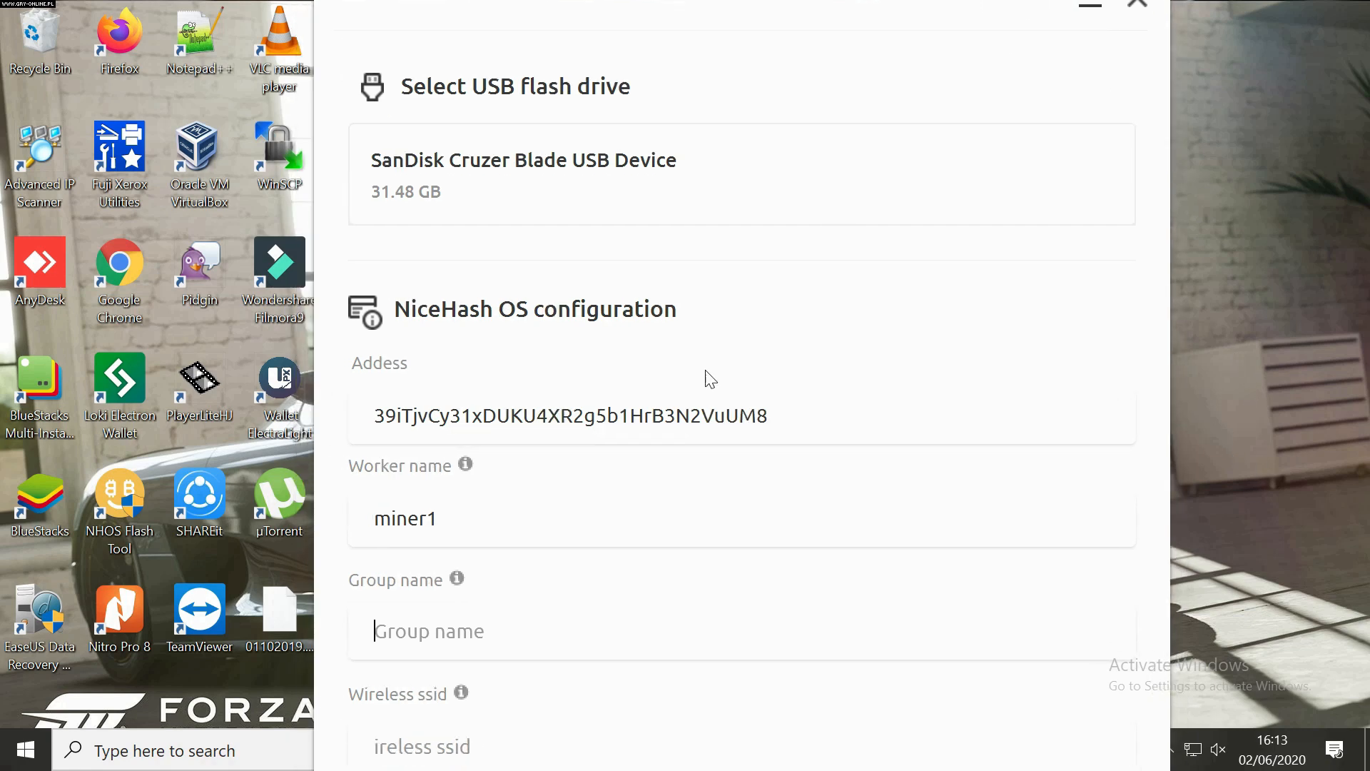
click(566, 514)
key(Tab)
drag(1004, 26, 828, 43)
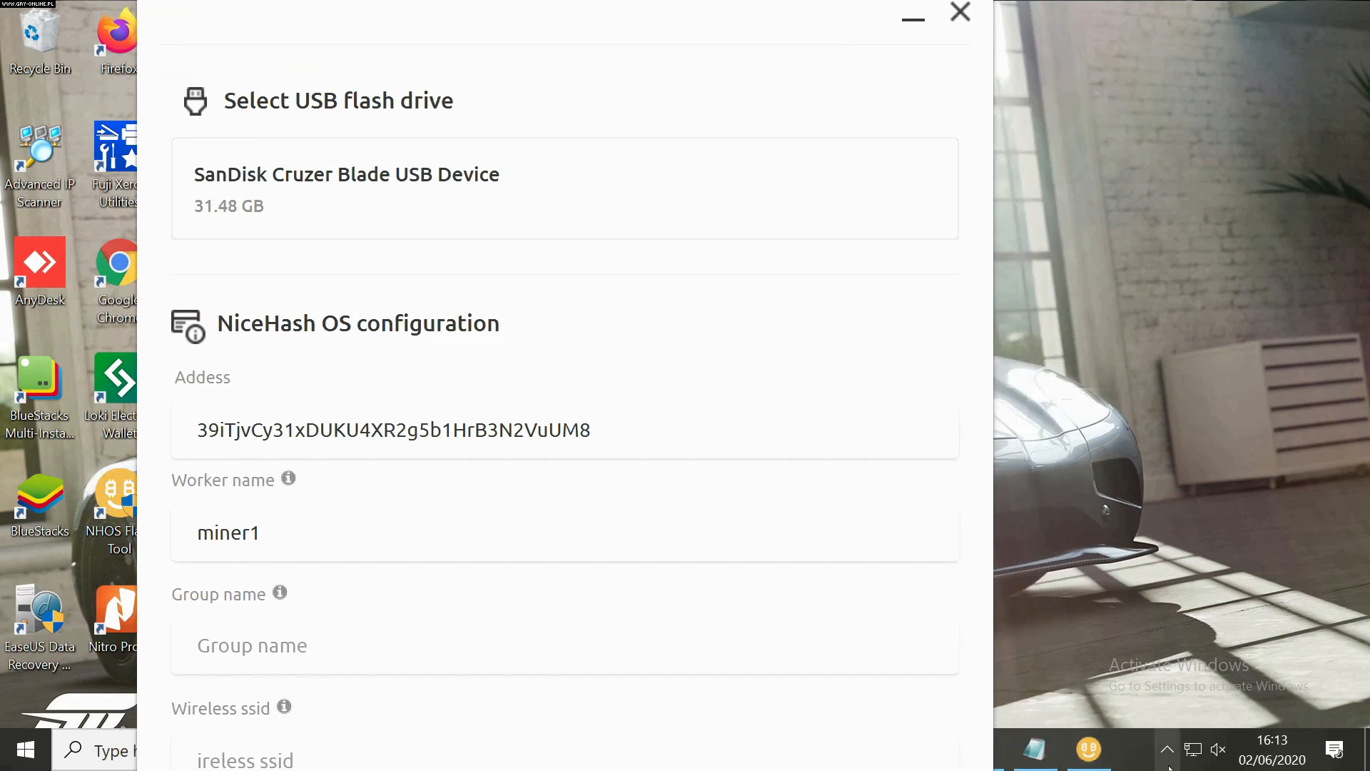
drag(689, 13, 839, 0)
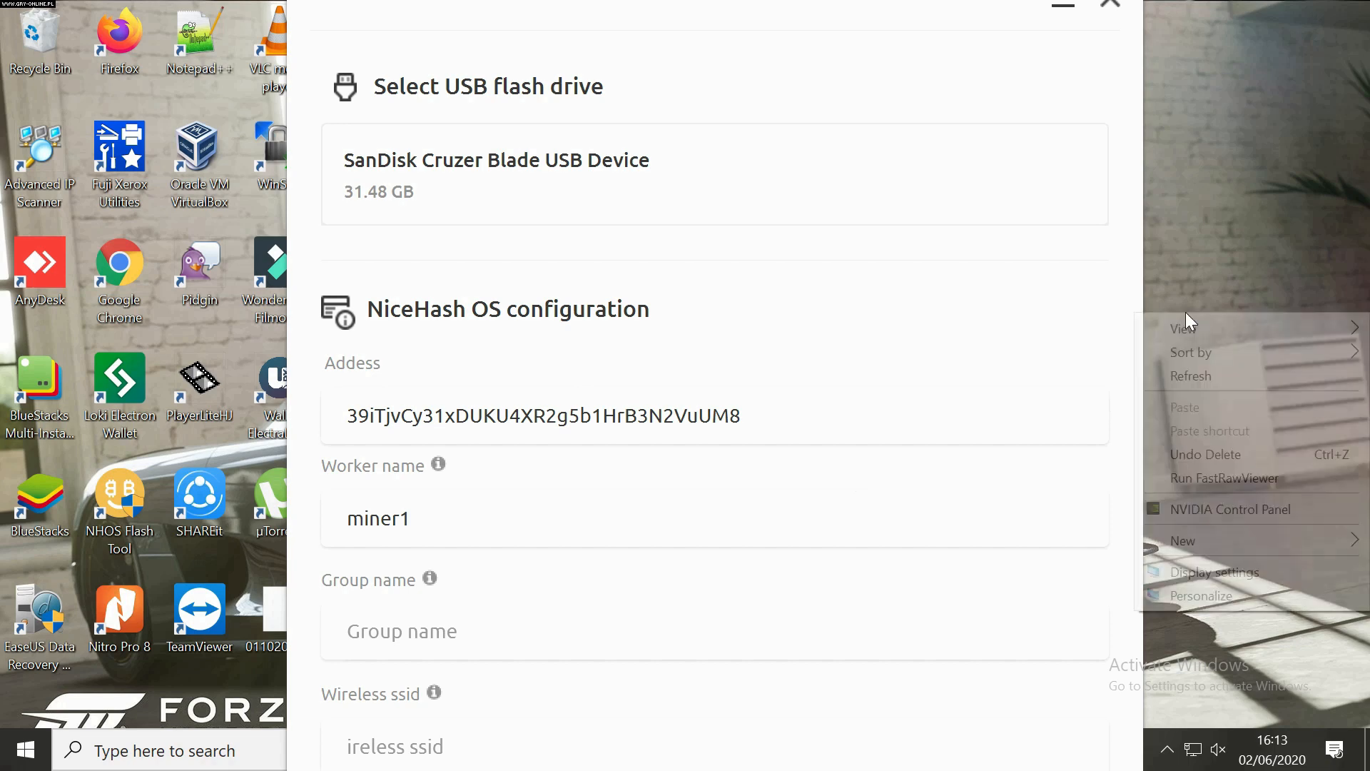
Set the Windows display scaling to 125% and minimize the display settings.
right_click(1185, 312)
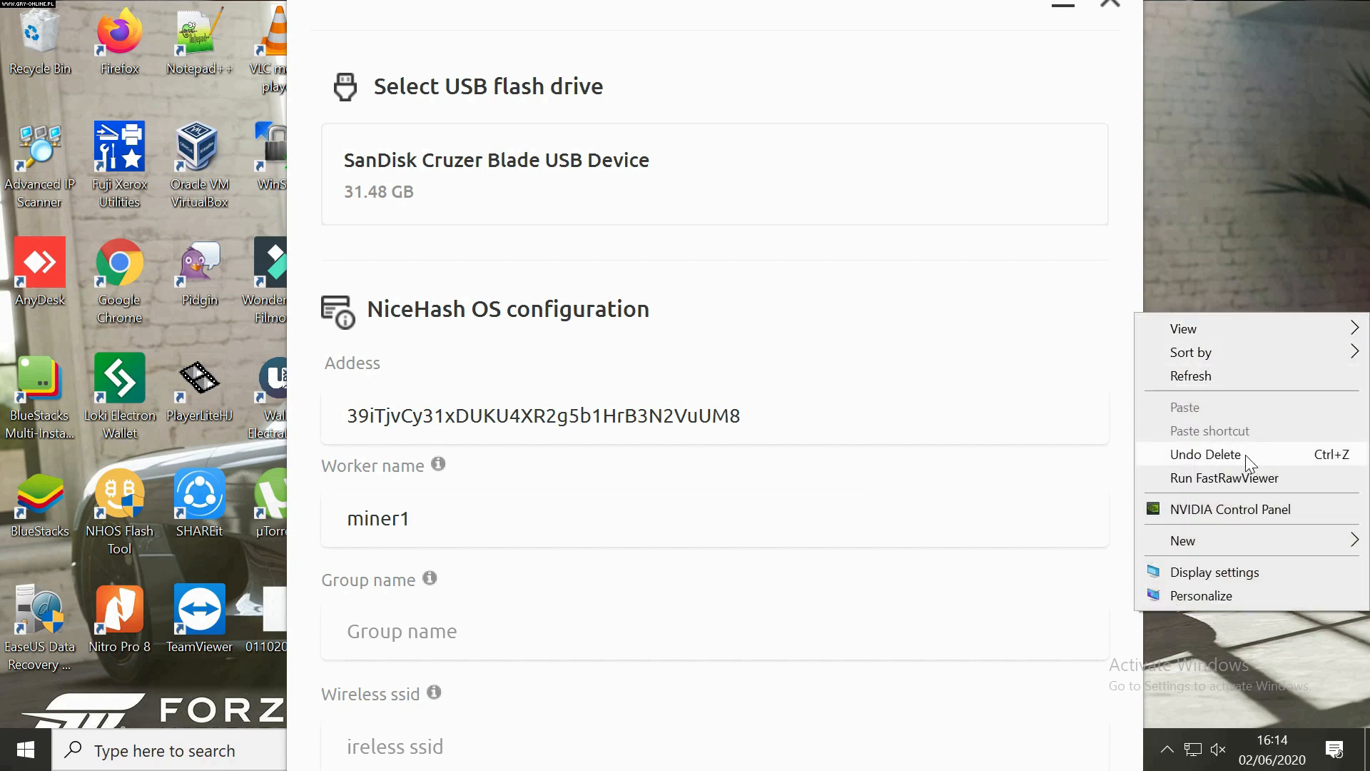
click(1249, 570)
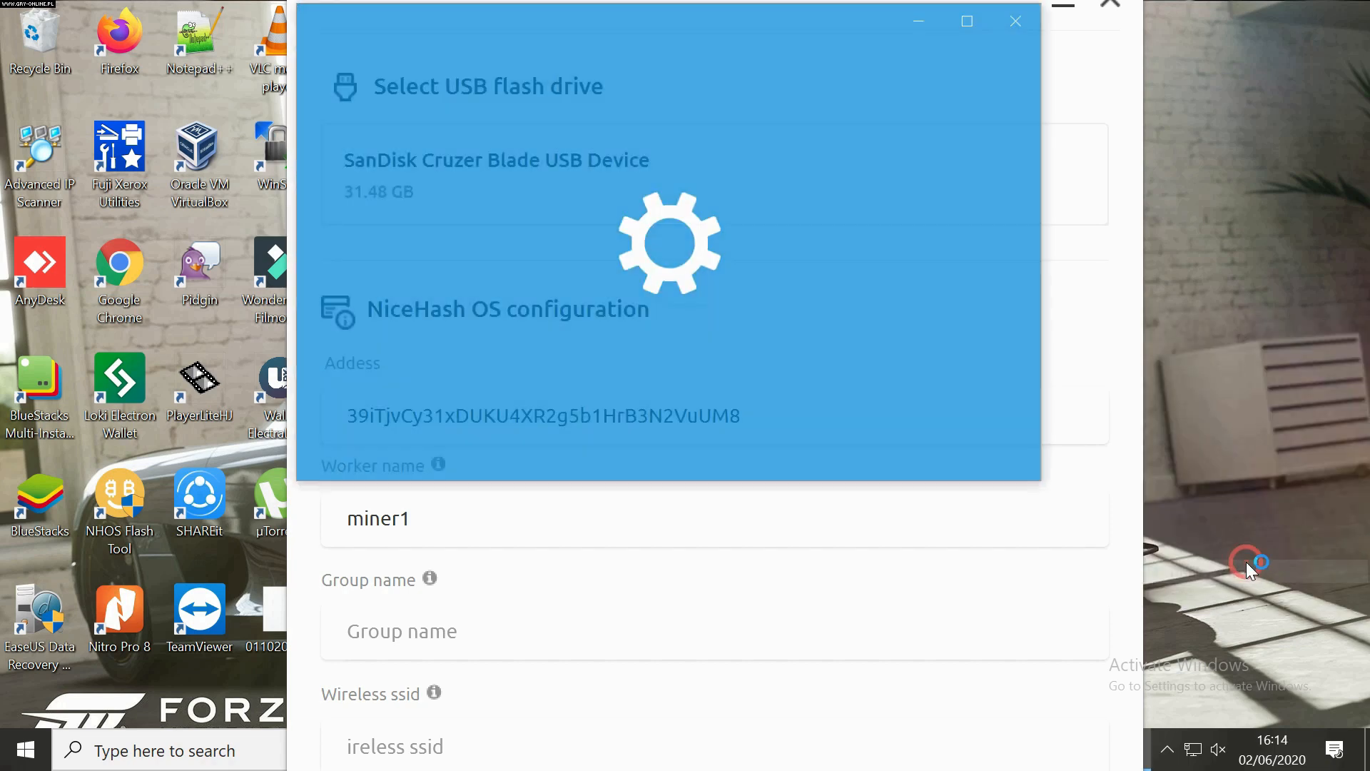
scroll(583, 352, down, 4)
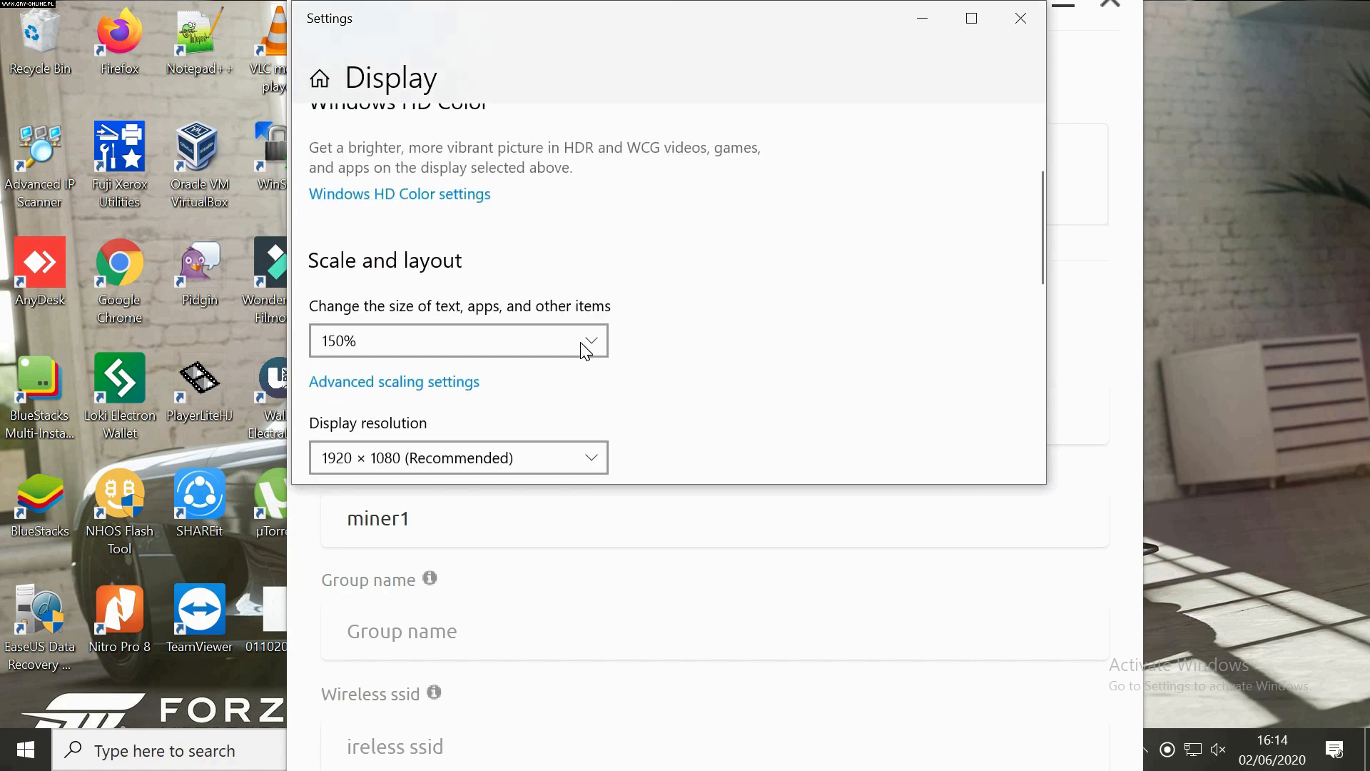
click(597, 279)
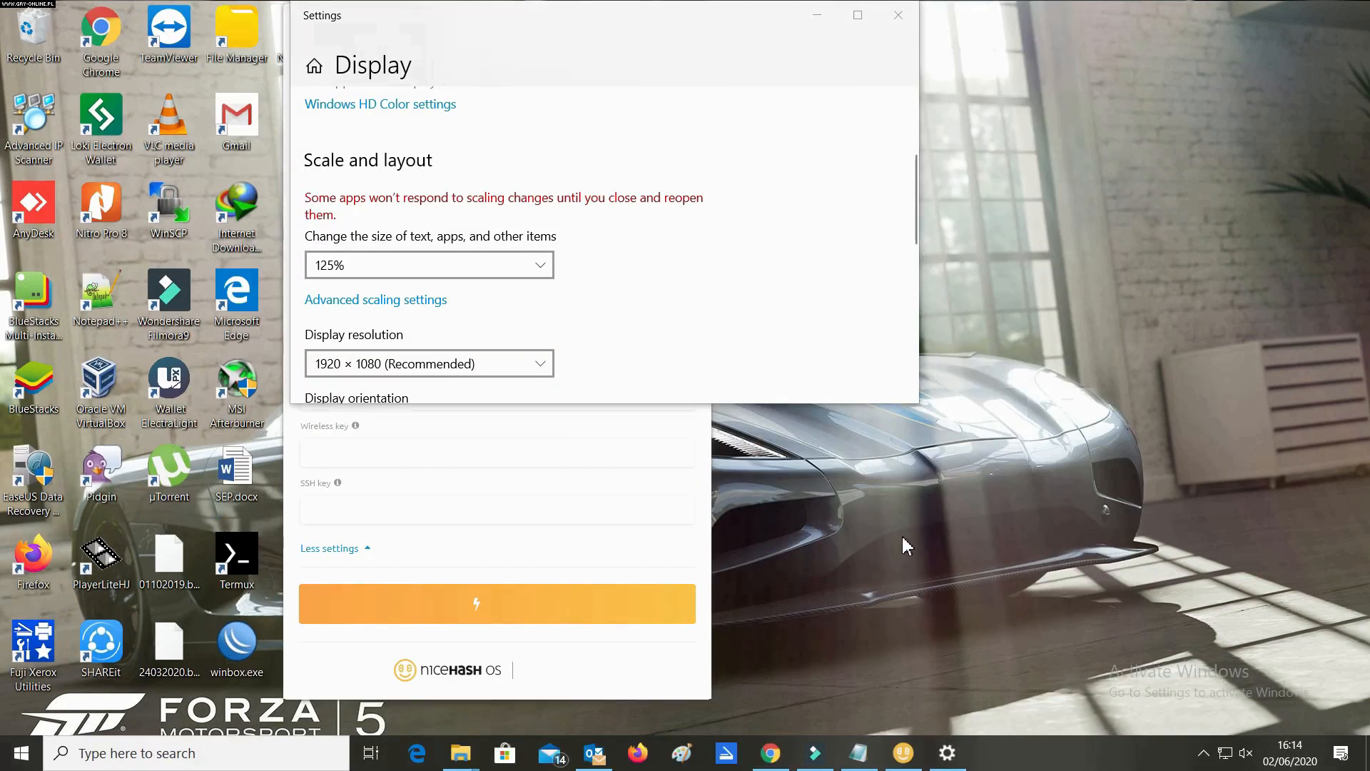
click(816, 15)
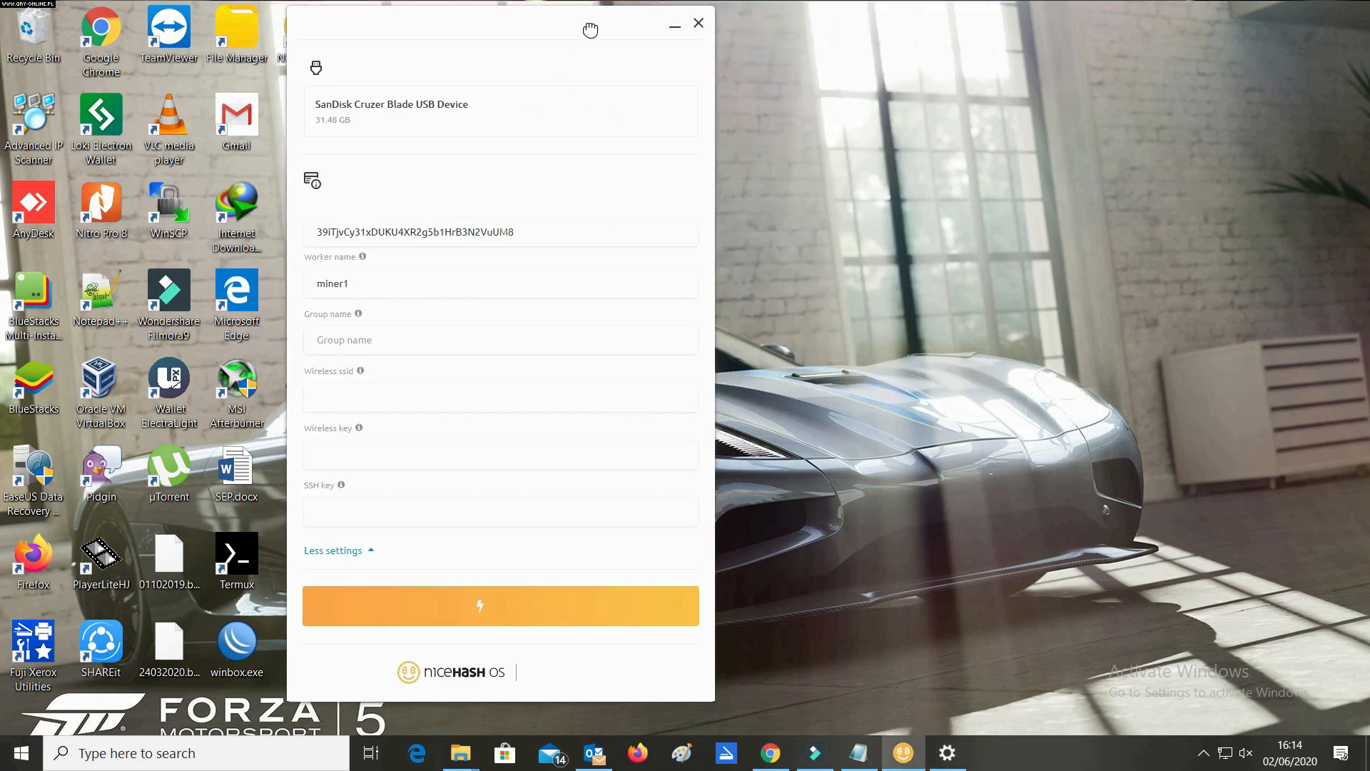
Reposition the flash tool window, set the group name to test, and start flashing the SanDisk Cruzer Blade USB drive.
drag(590, 30, 742, 112)
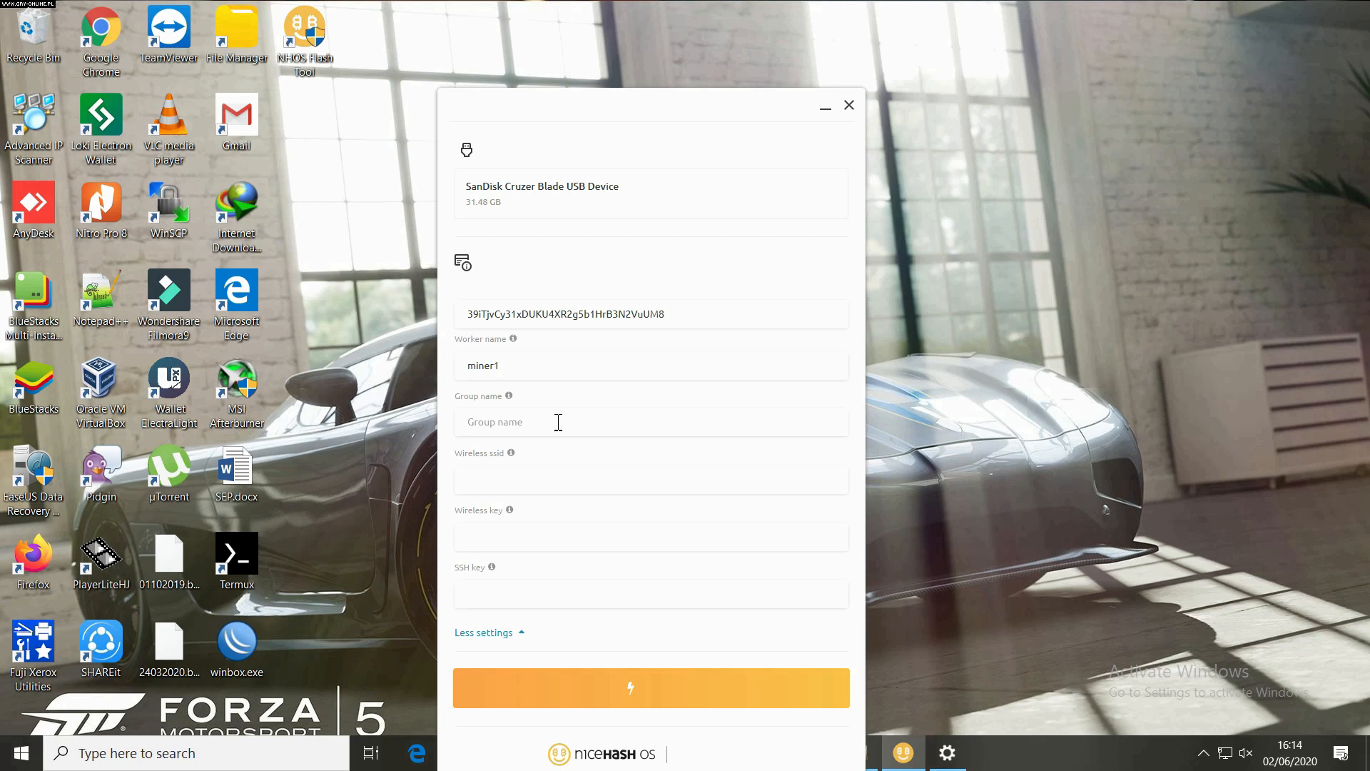
text(test)
click(497, 569)
mouse_move(493, 571)
mouse_move(511, 514)
click(664, 702)
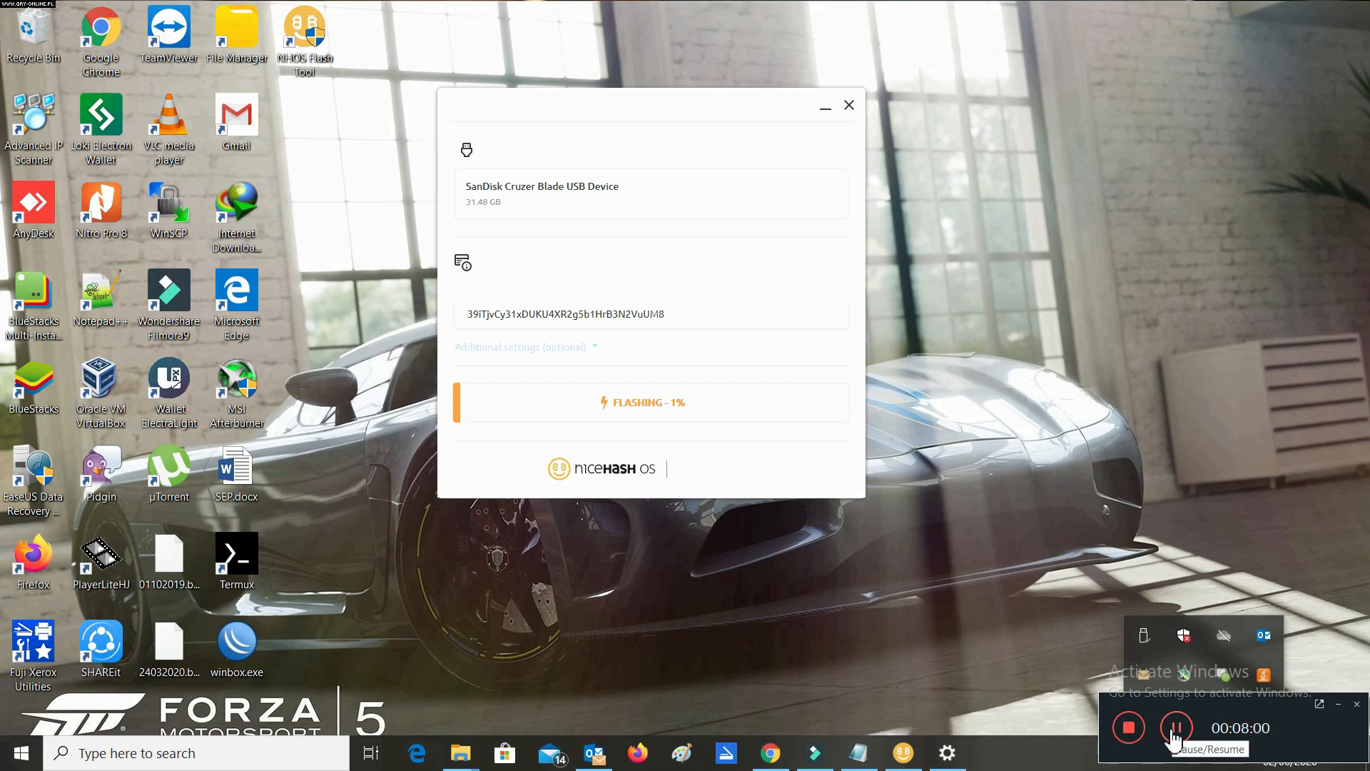
click(1175, 733)
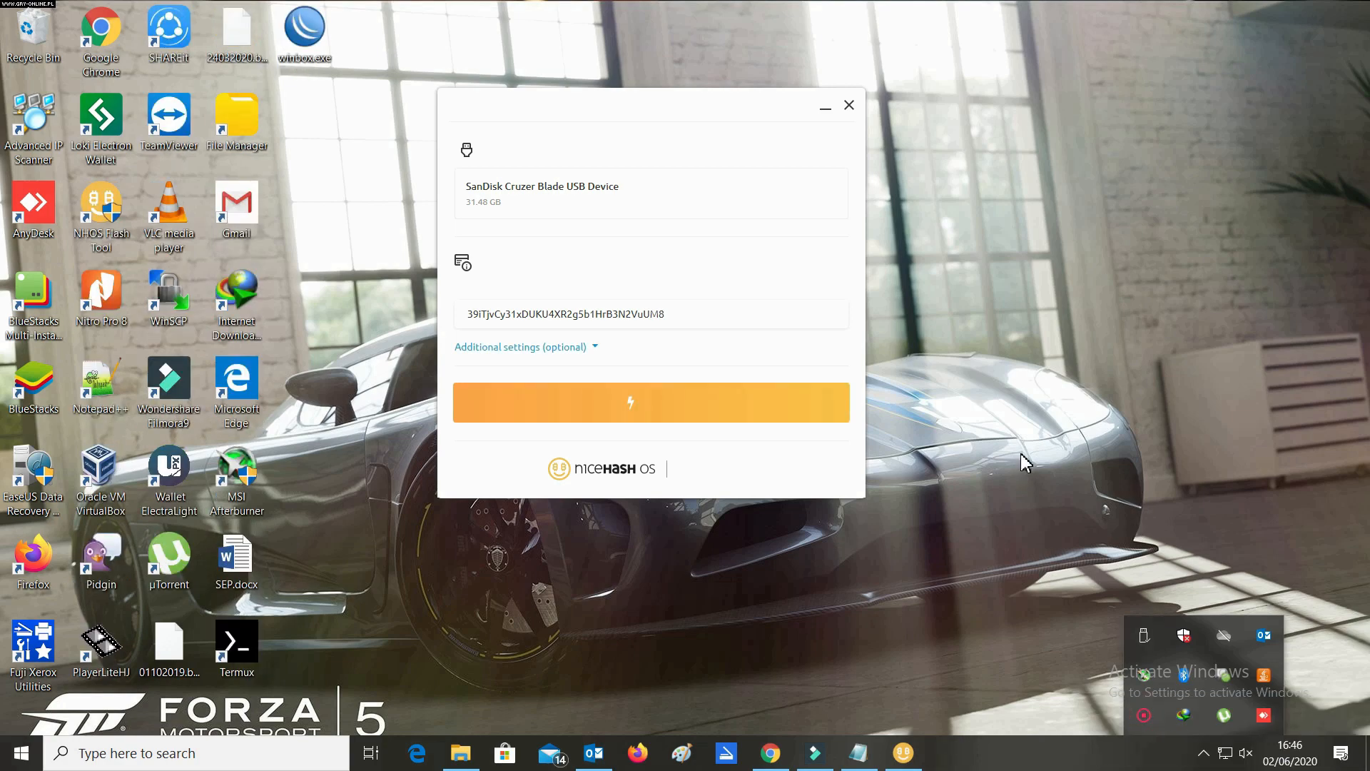
right_click(1021, 315)
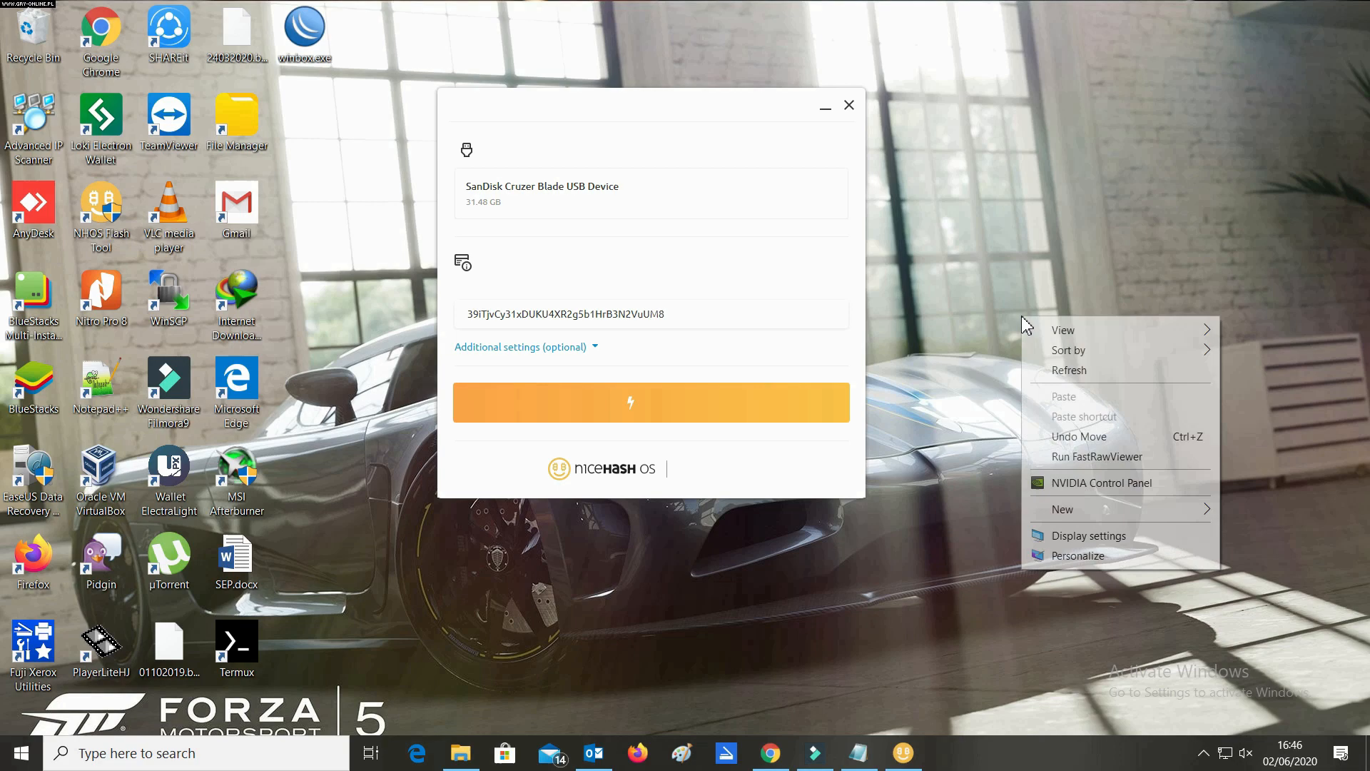
click(1068, 370)
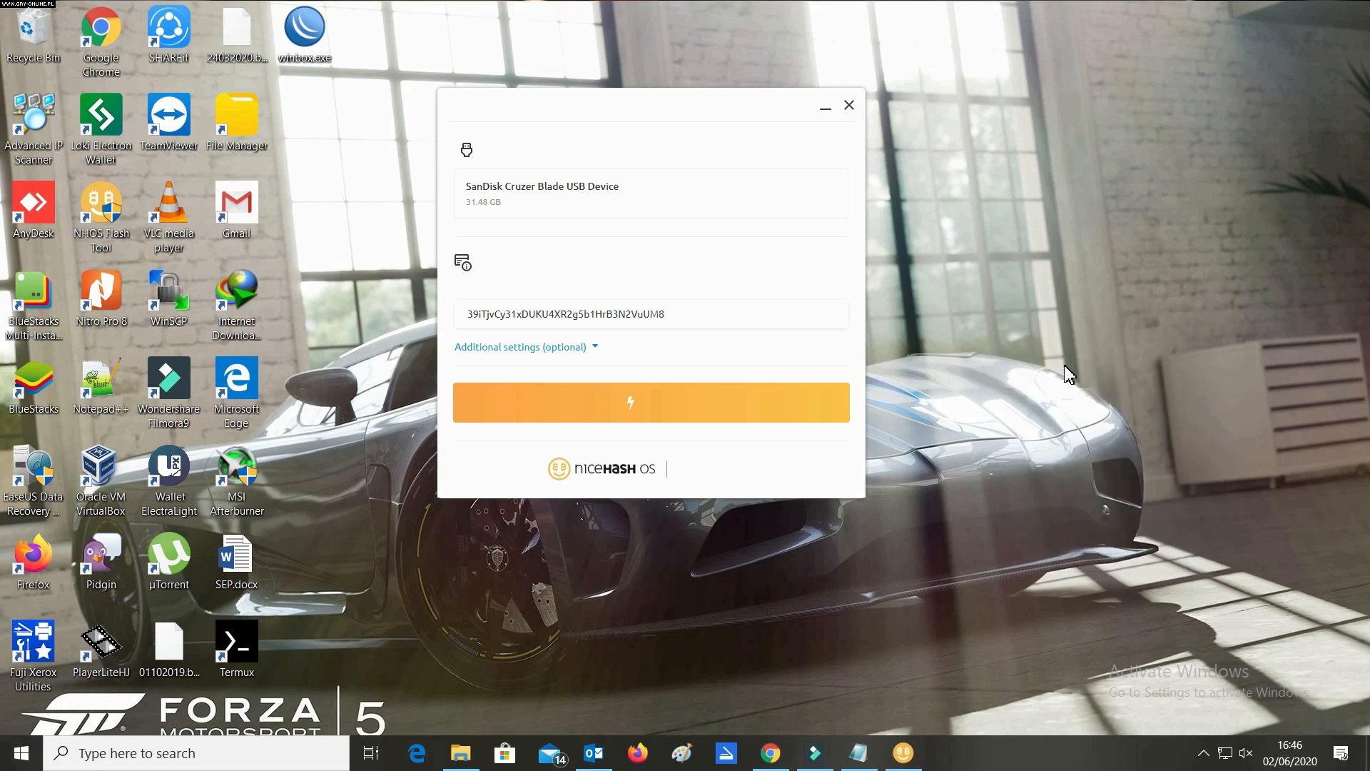
right_click(1140, 335)
click(1167, 381)
Switch to File Explorer, open the flashed NHOS (F:) drive and display its properties.
click(461, 753)
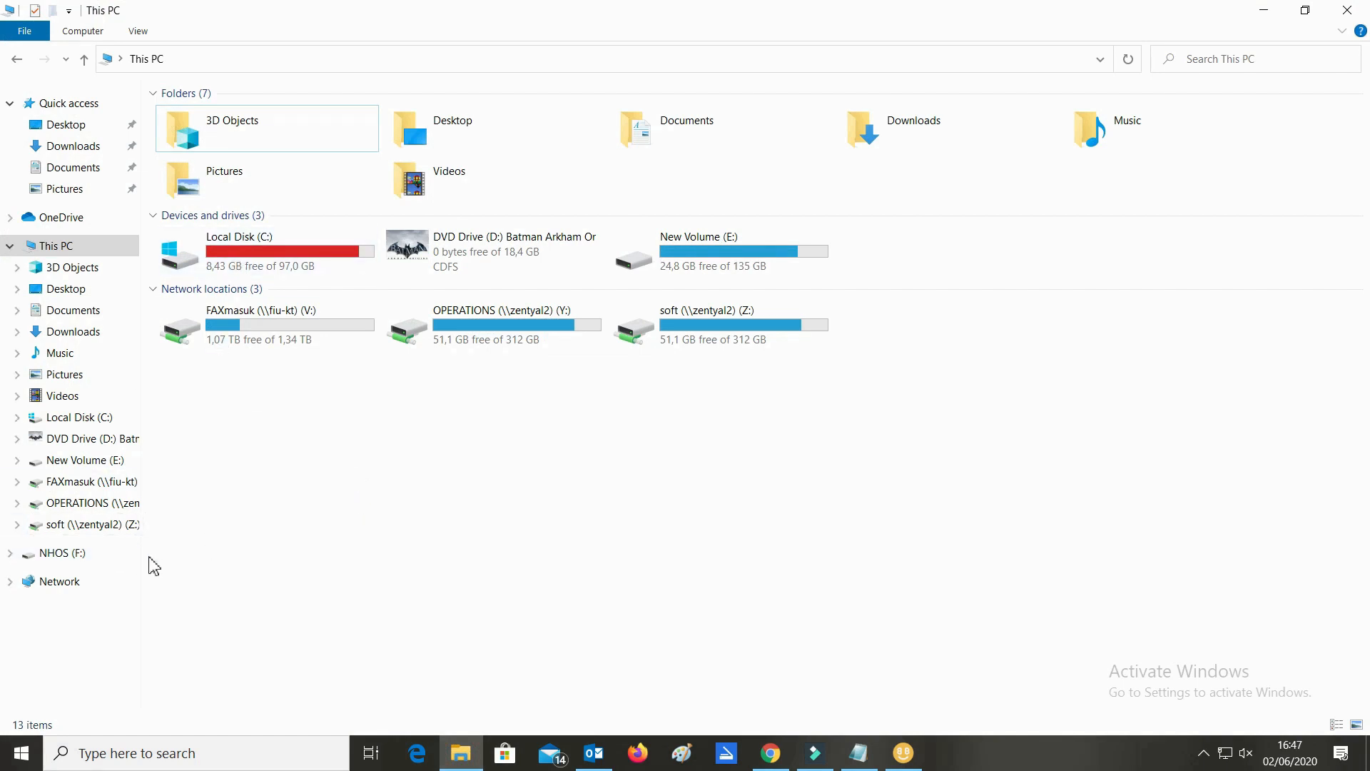
click(284, 263)
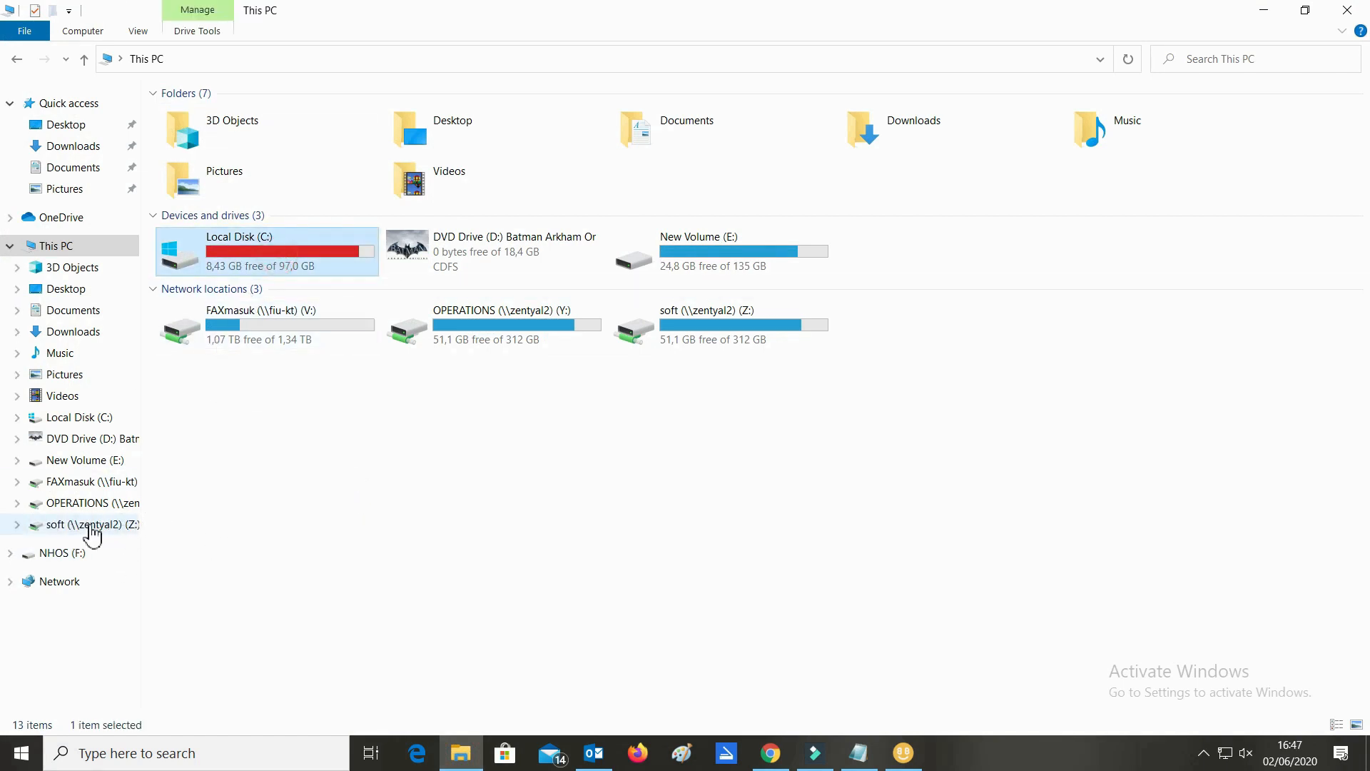
click(83, 560)
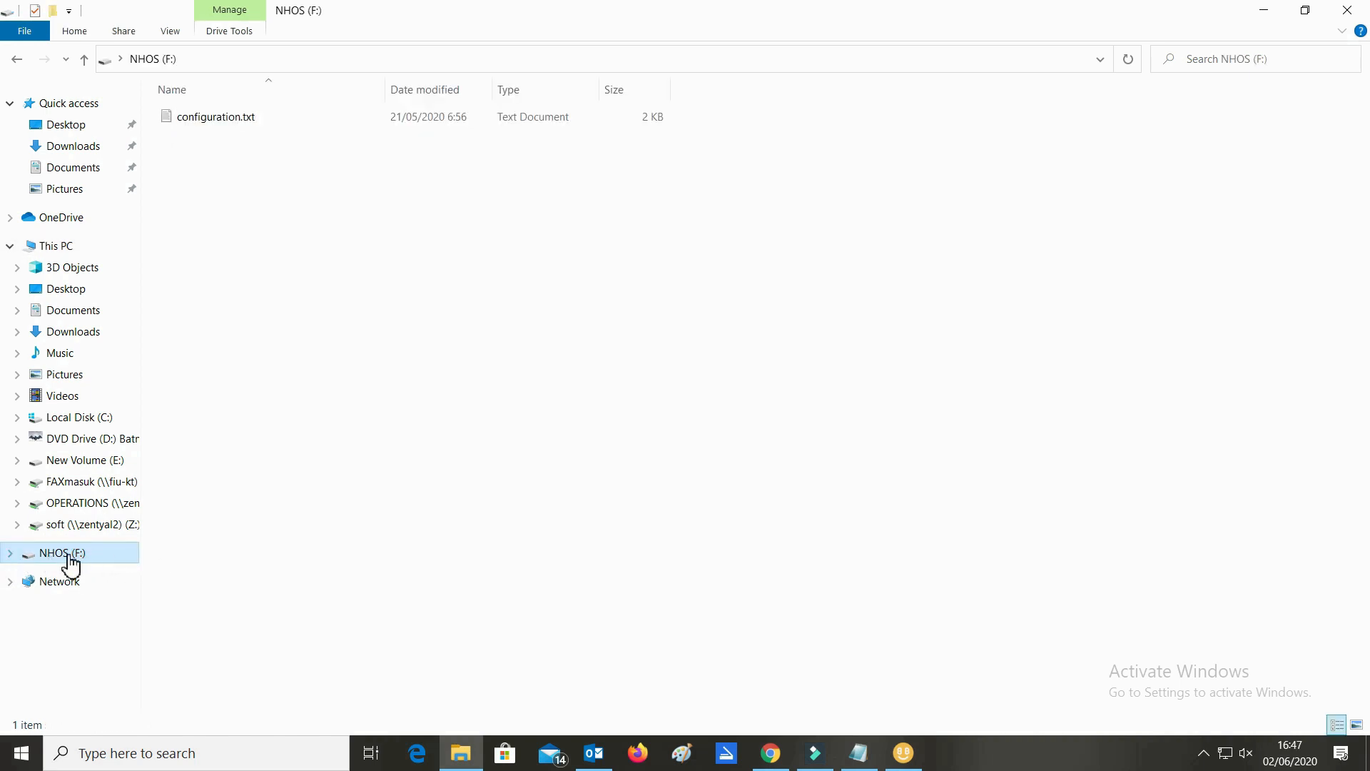
double_click(218, 123)
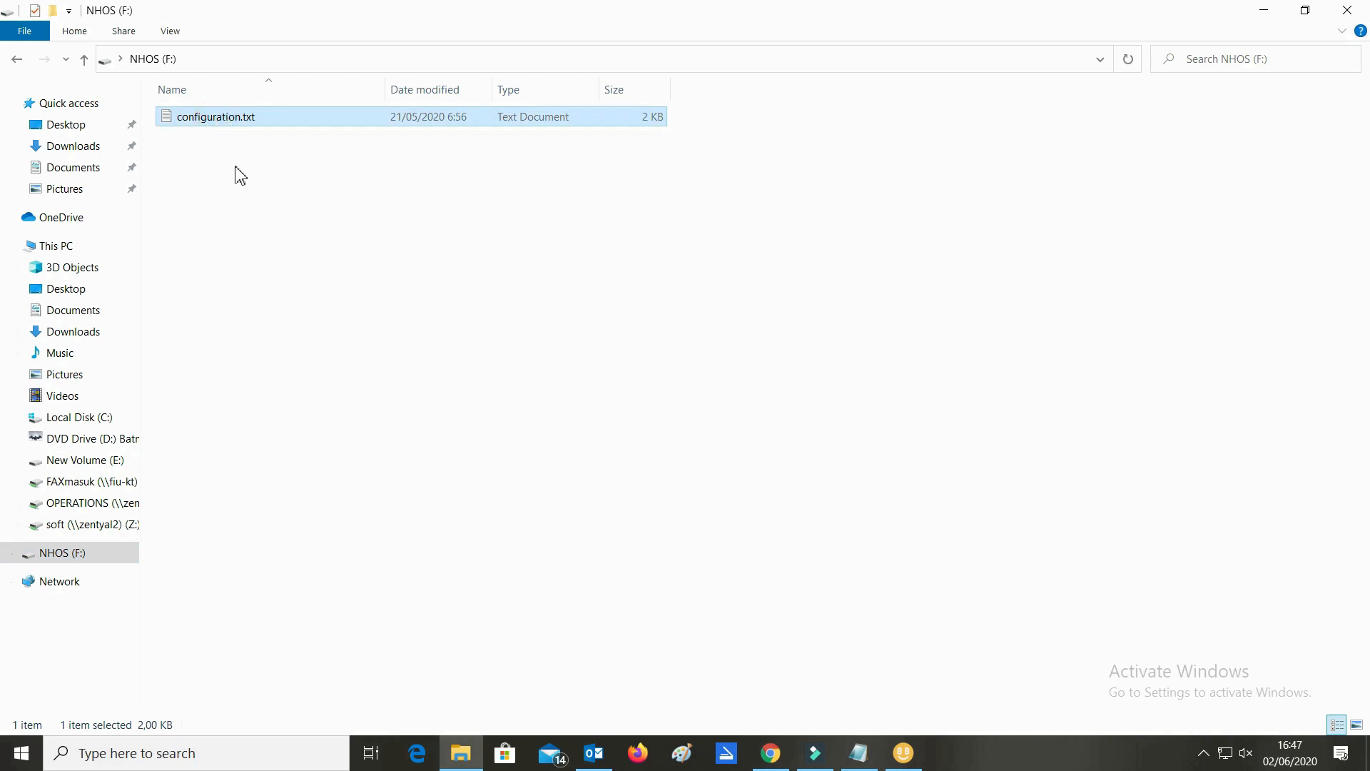
click(21, 556)
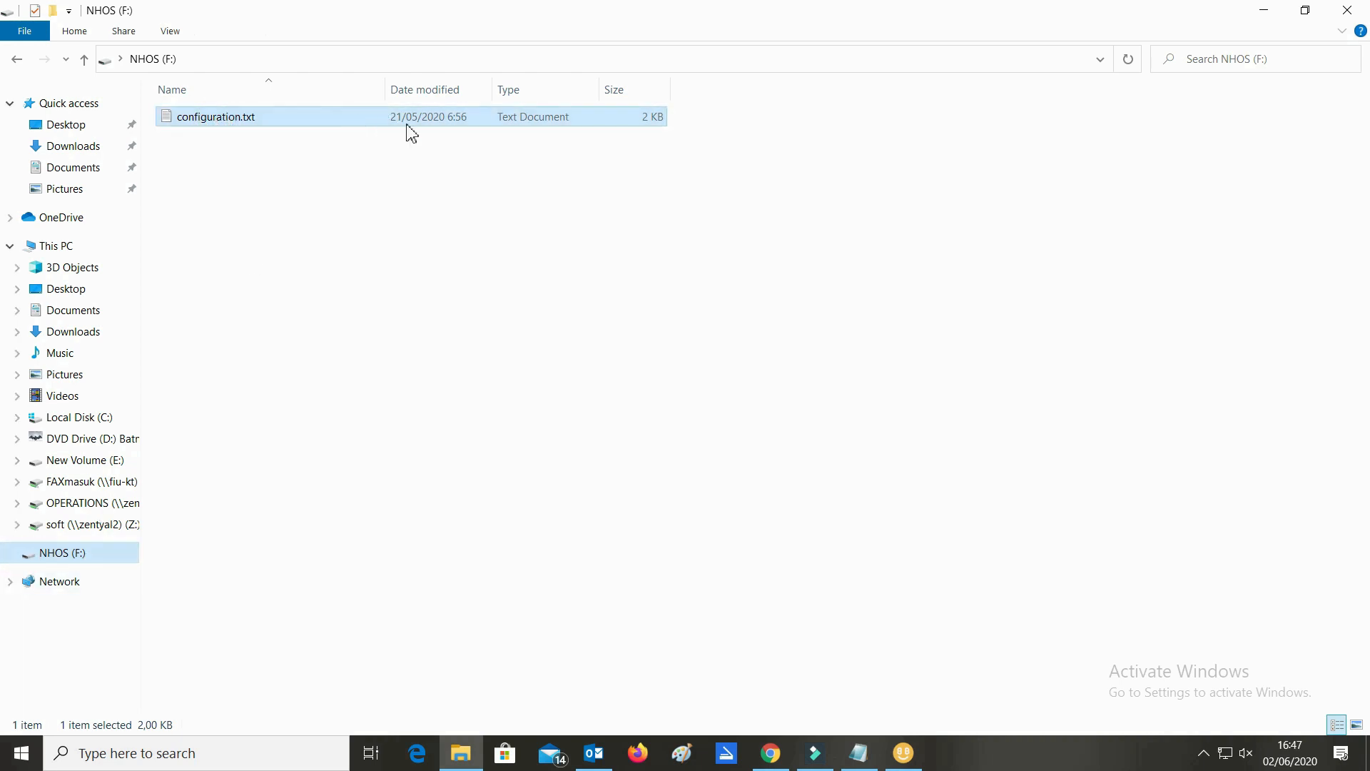
right_click(102, 557)
click(152, 536)
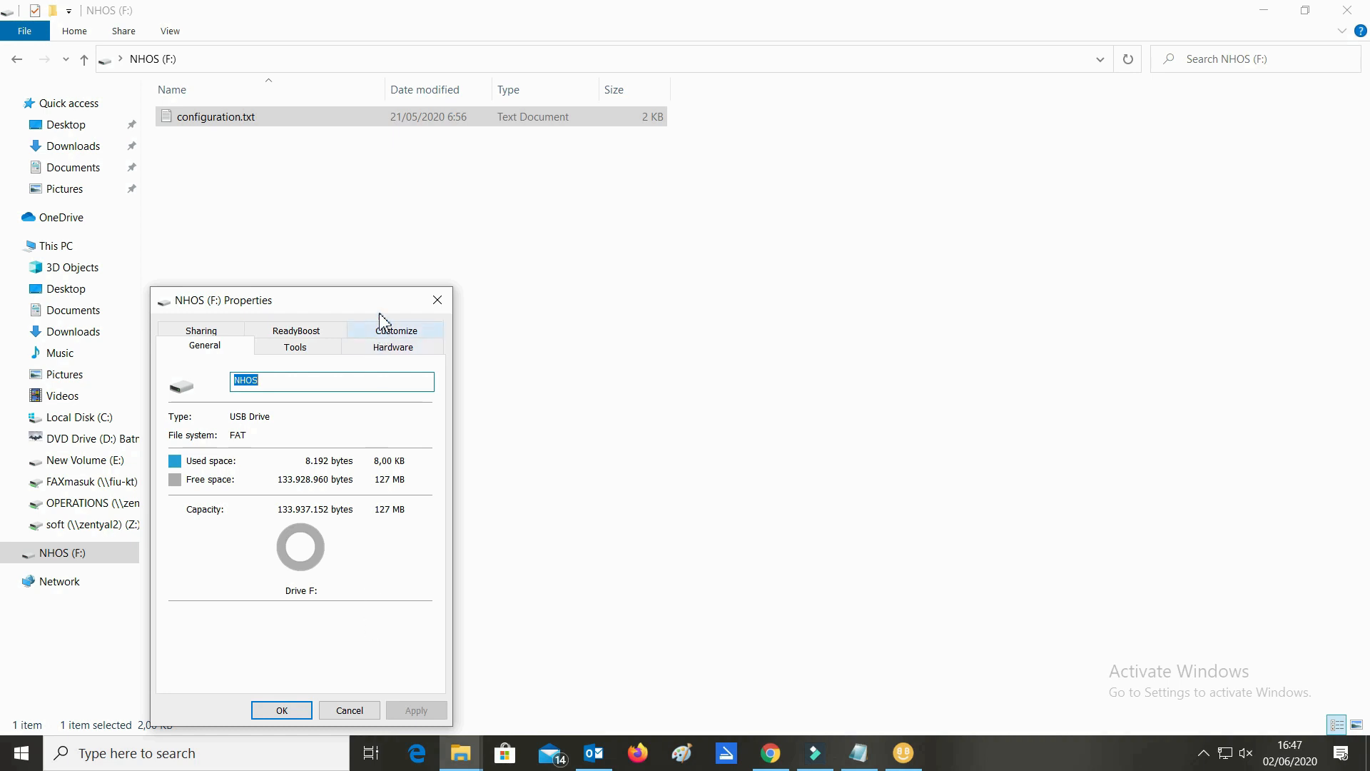
Open configuration.txt from the NHOS drive and check its BTC address, group and worker entries.
click(277, 115)
double_click(276, 115)
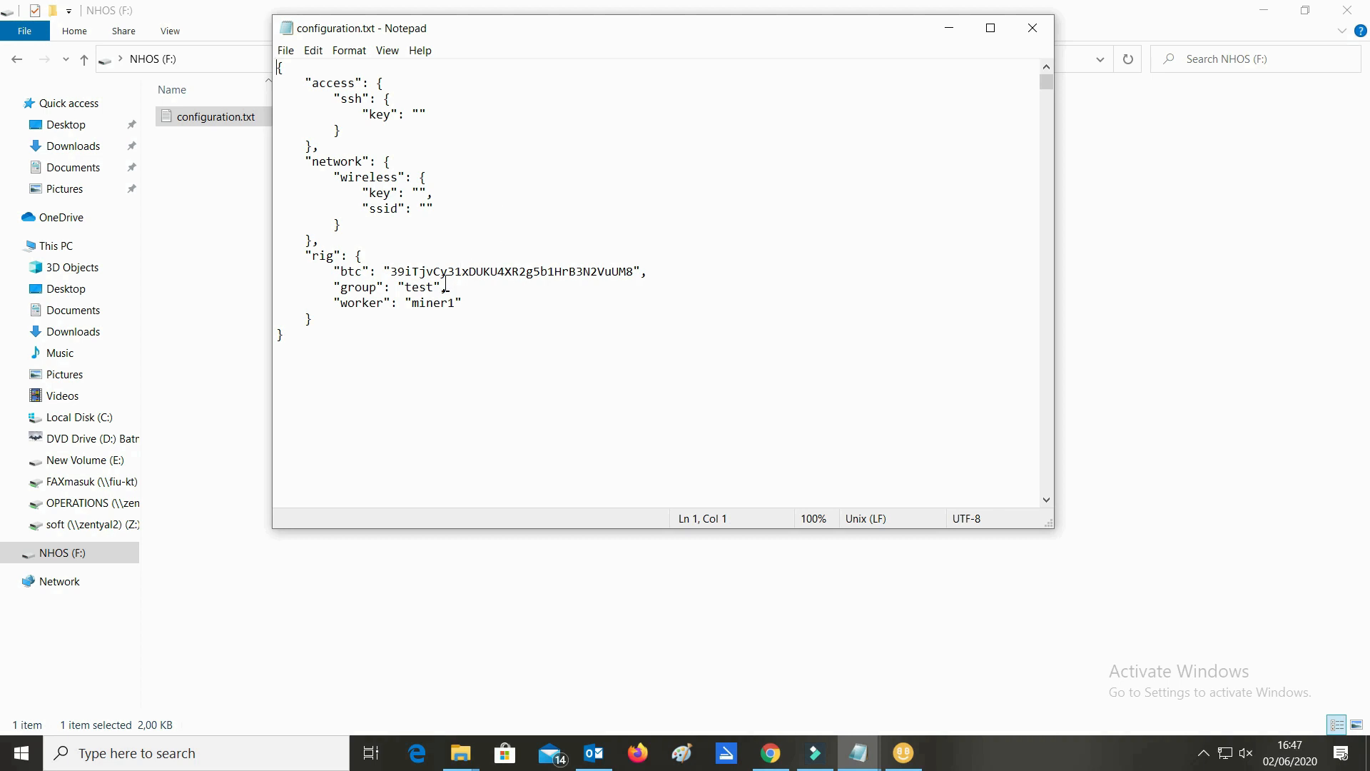
drag(397, 274, 631, 275)
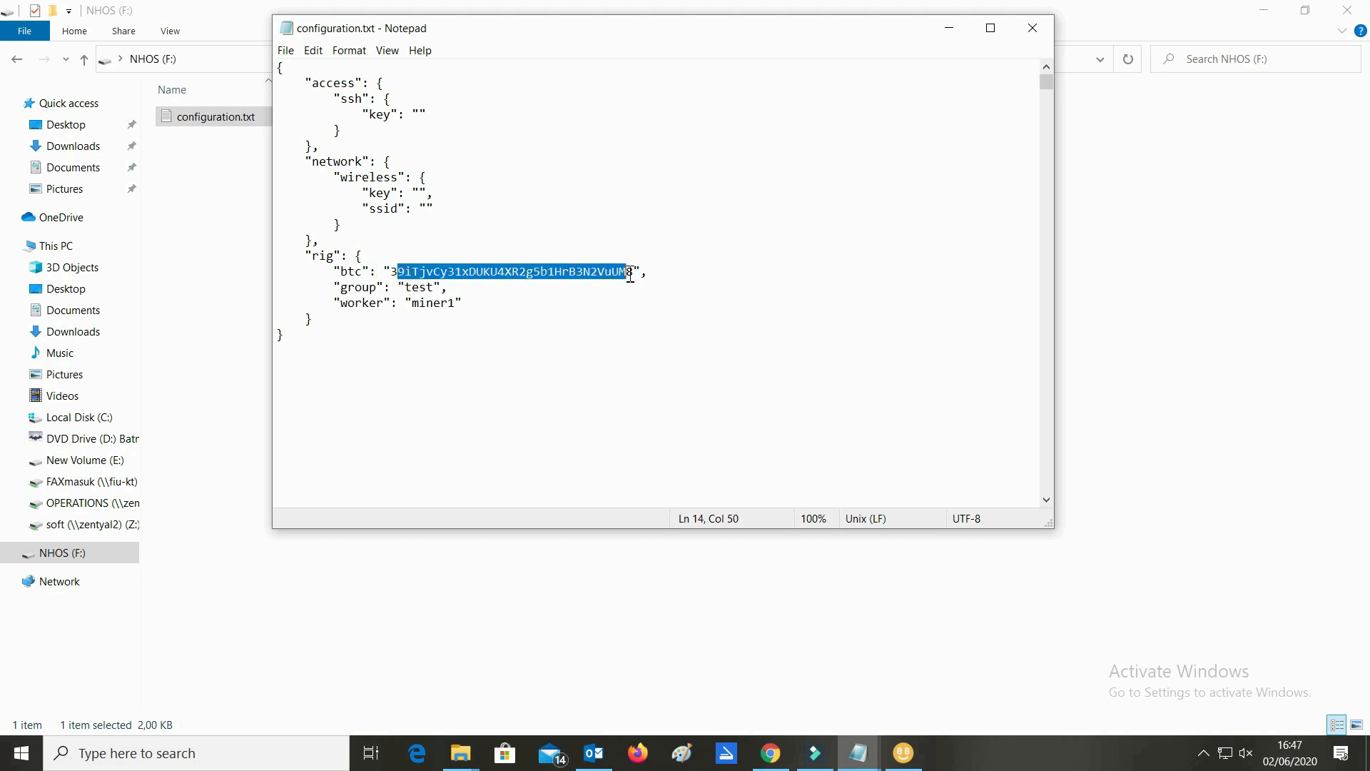
click(647, 337)
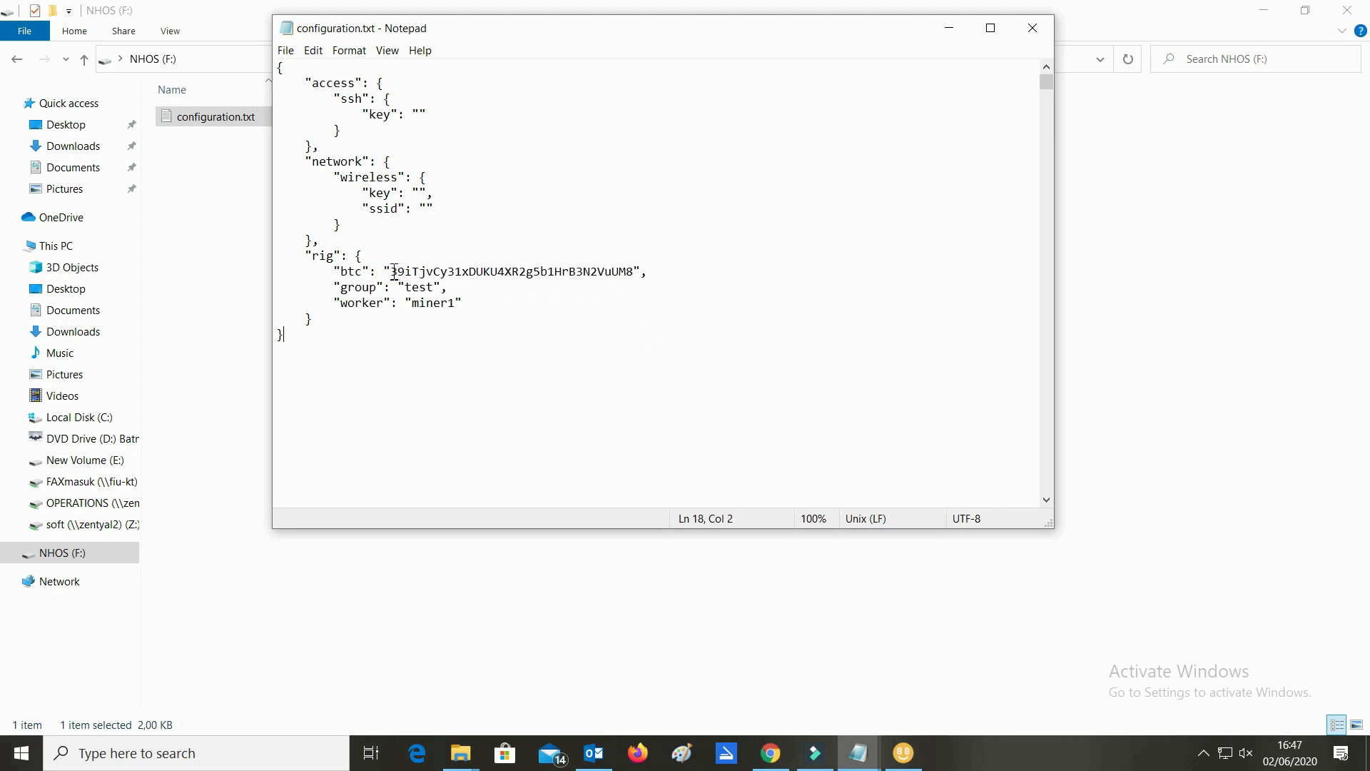
drag(394, 272, 634, 267)
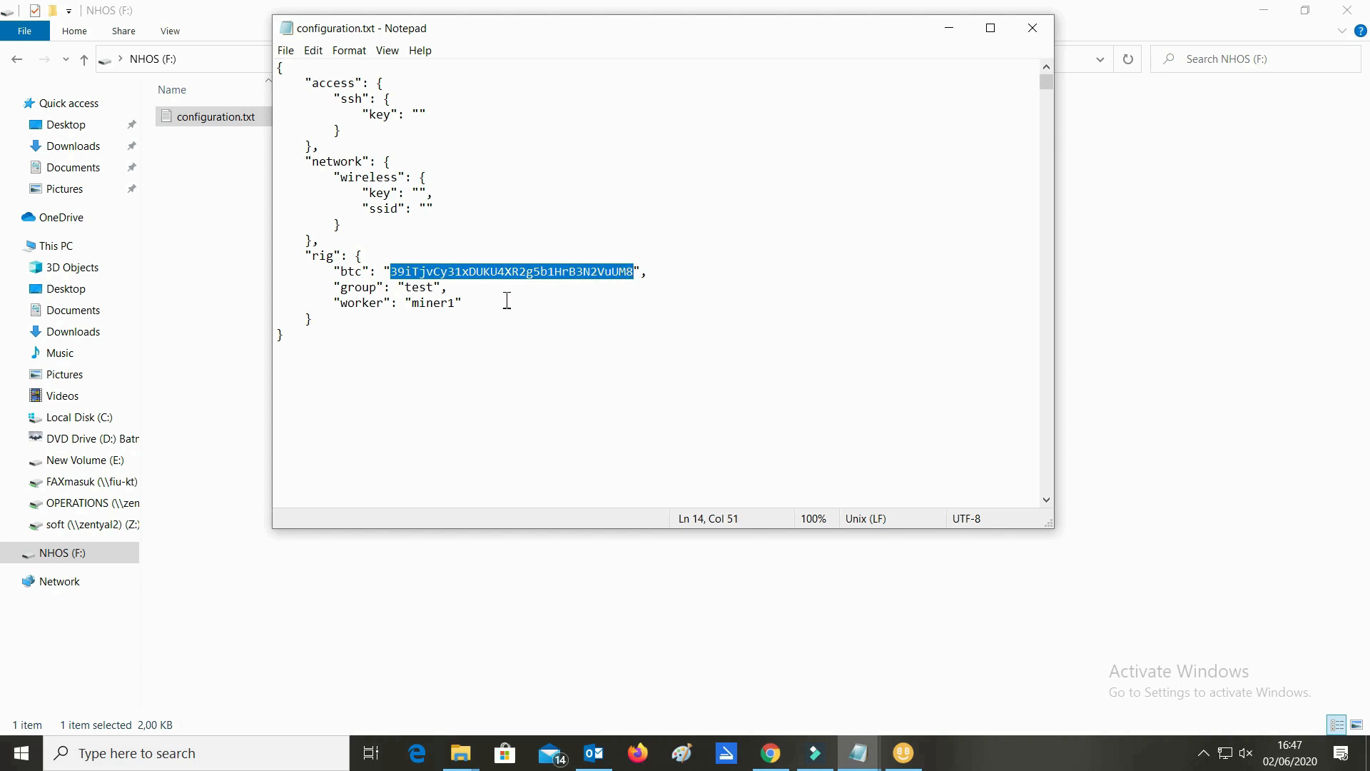
double_click(414, 286)
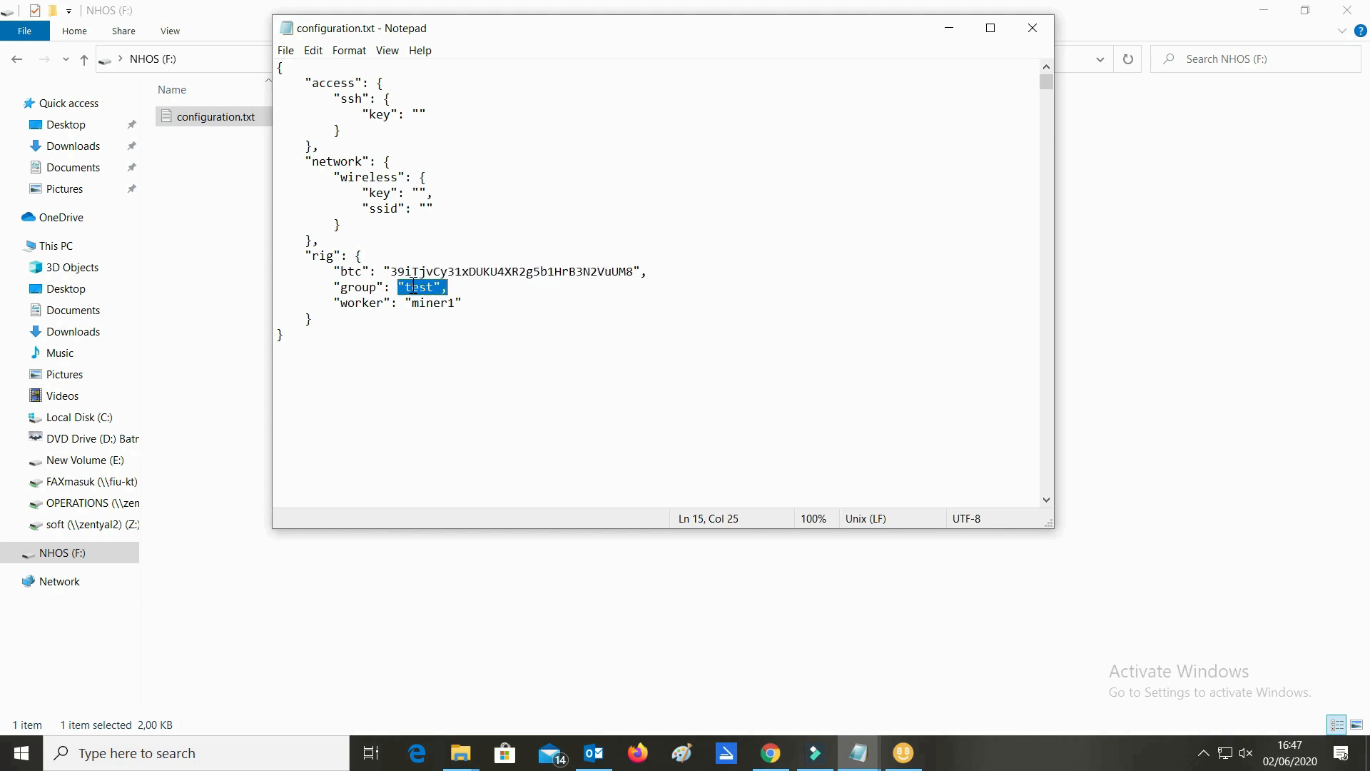
click(429, 315)
double_click(427, 306)
click(420, 286)
double_click(414, 270)
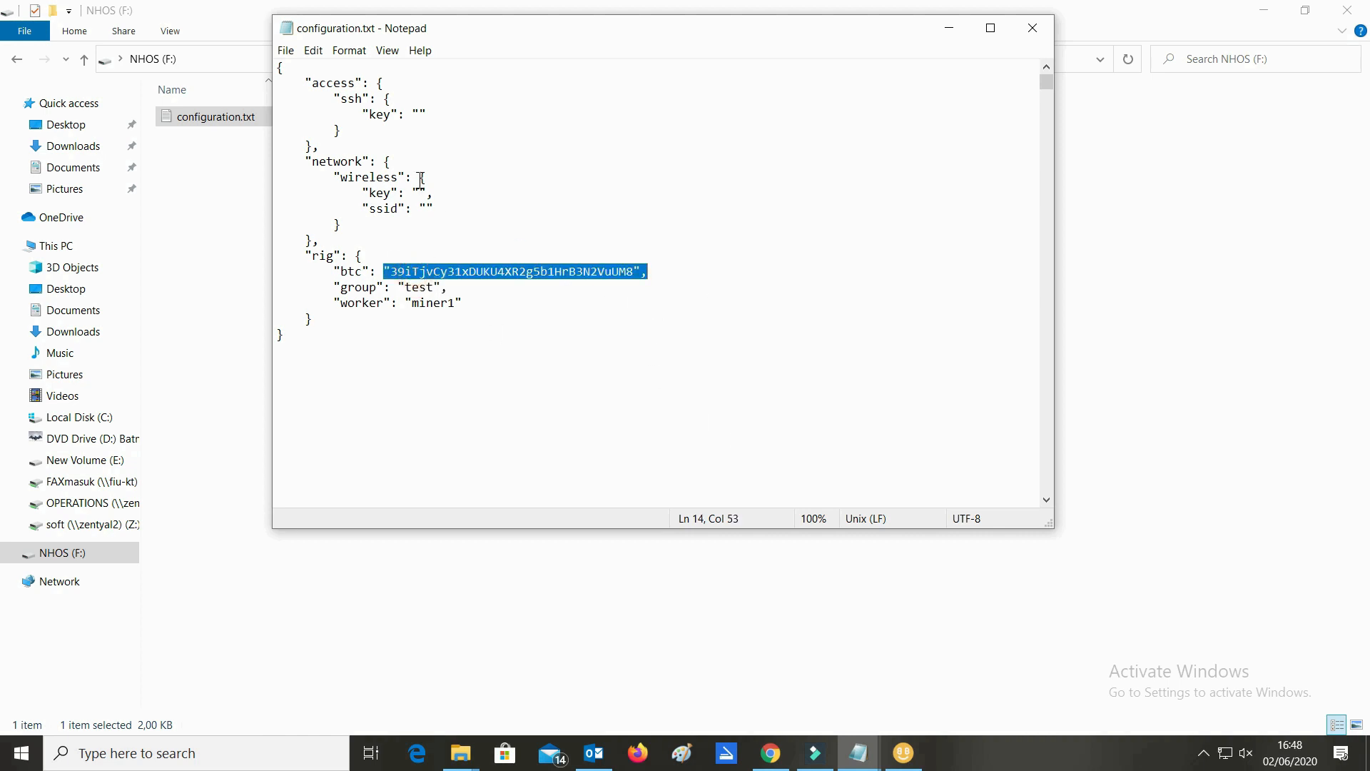
Check the SSH and wireless entries in configuration.txt and close the file.
click(418, 114)
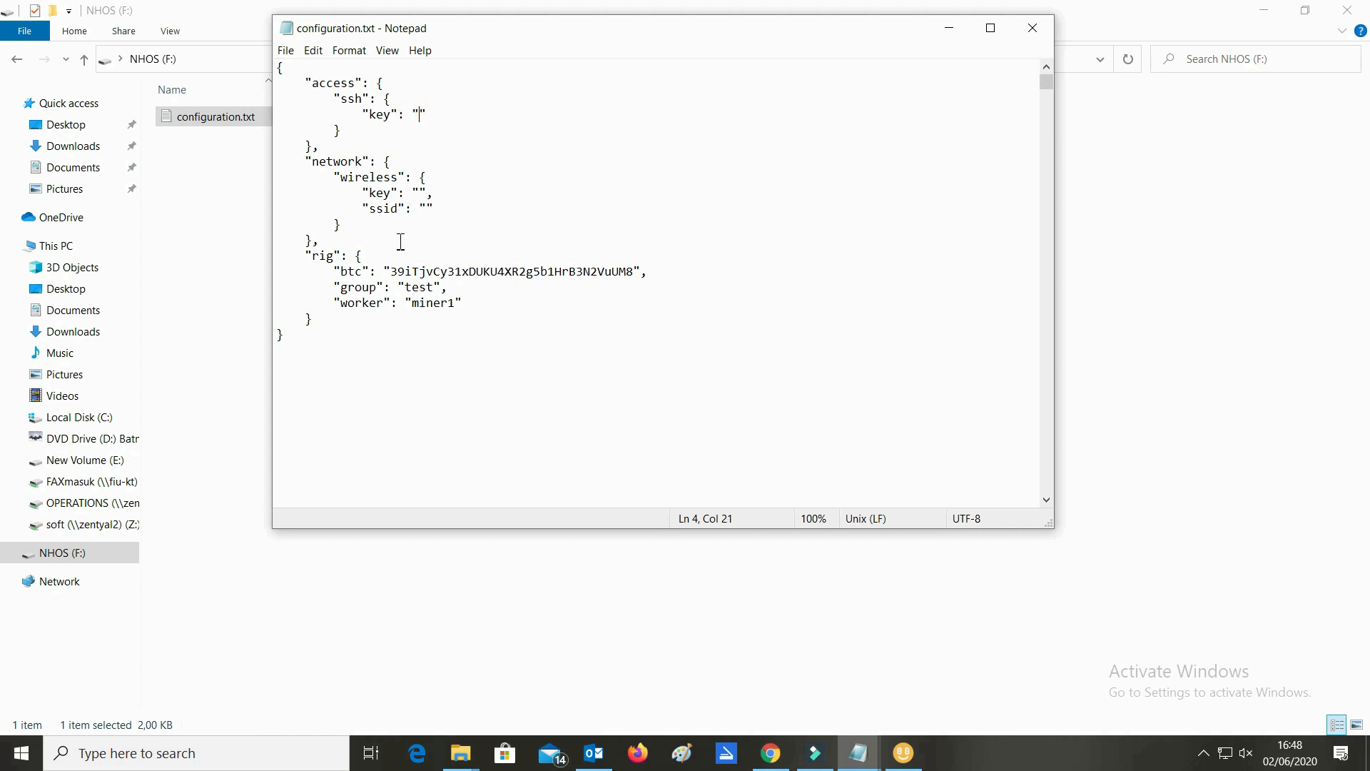
click(429, 177)
click(420, 192)
click(1033, 28)
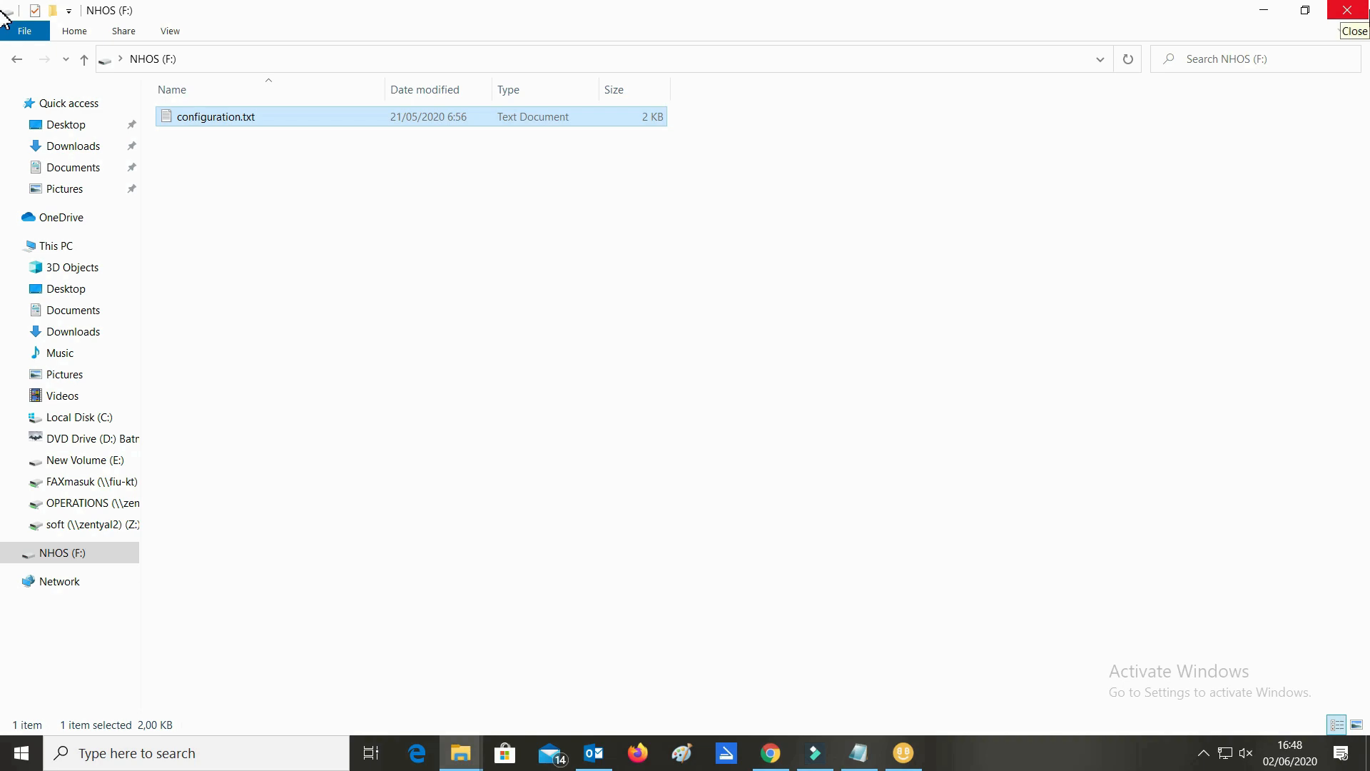
Eject the USB flash drive and close File Explorer, the flash tool and the drive's properties.
click(1369, 10)
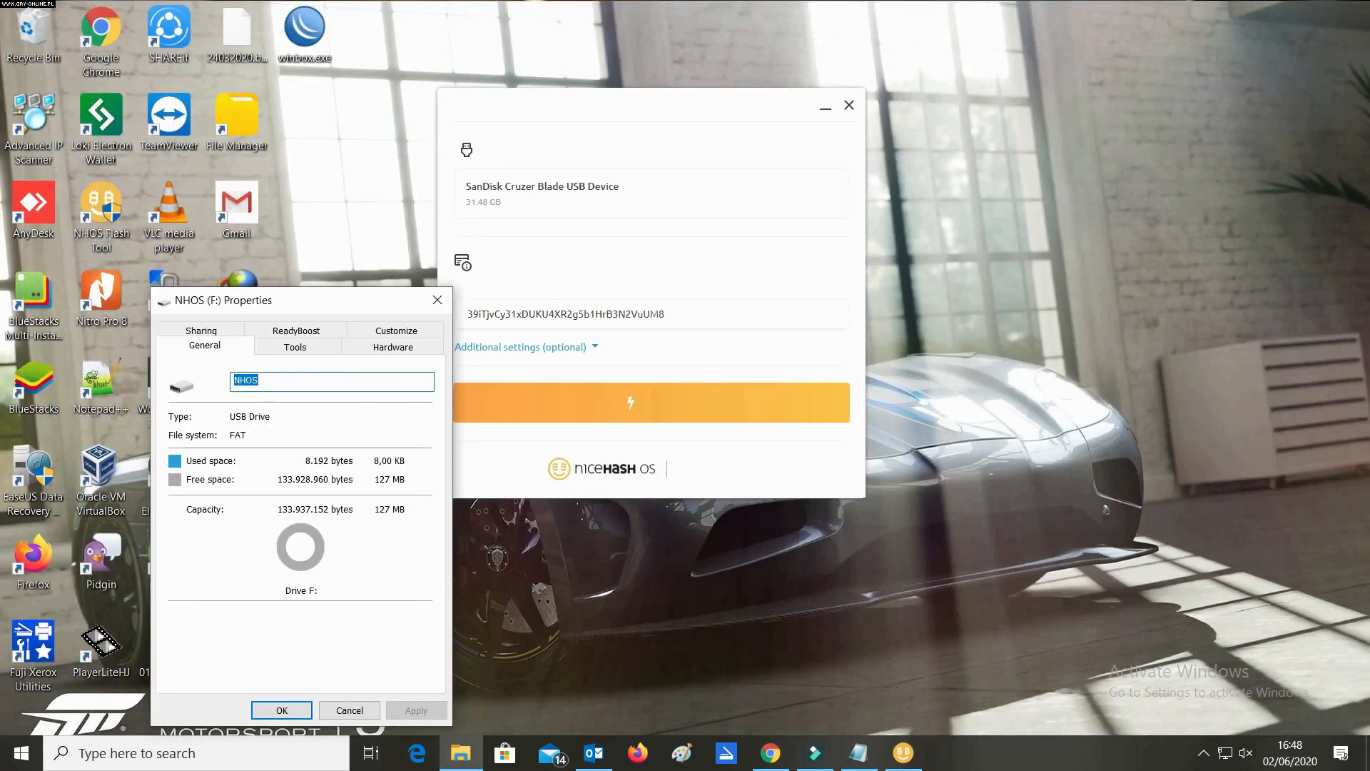
click(1204, 757)
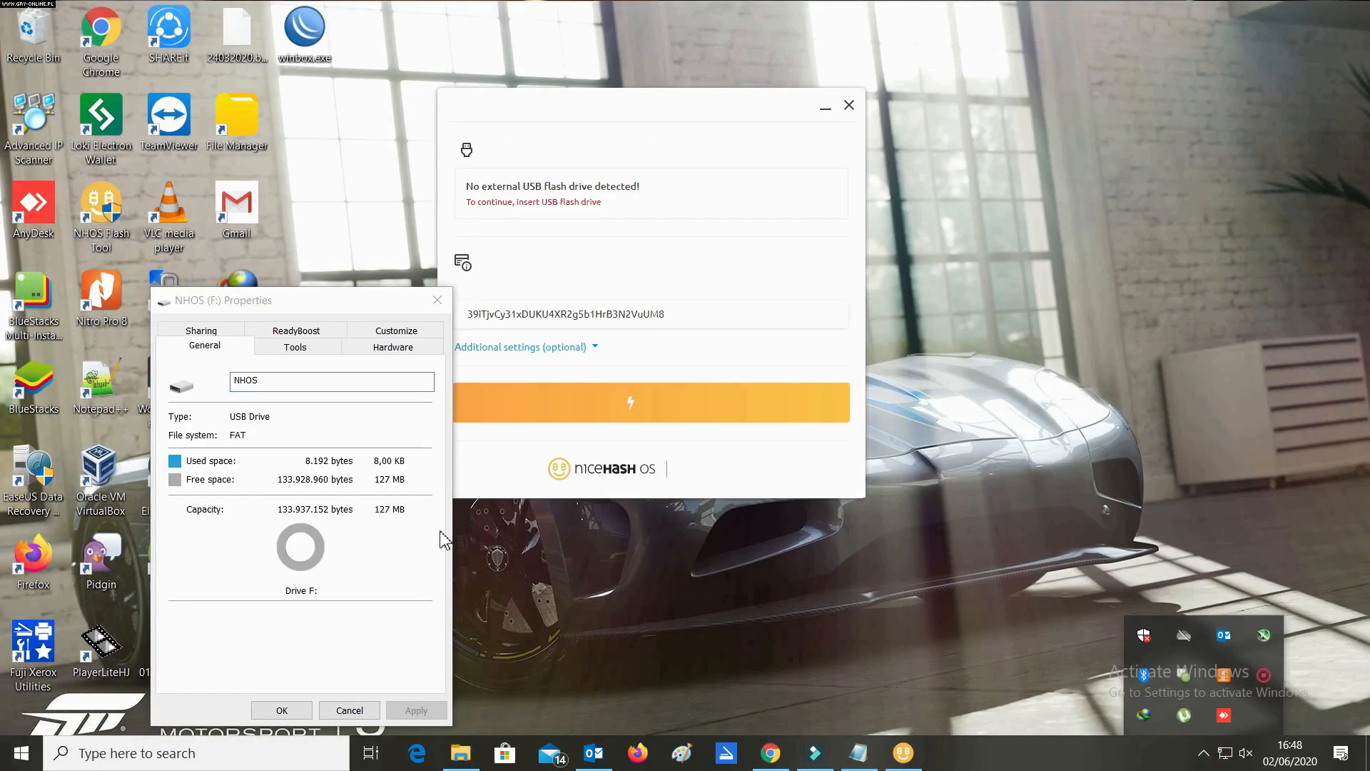
click(857, 104)
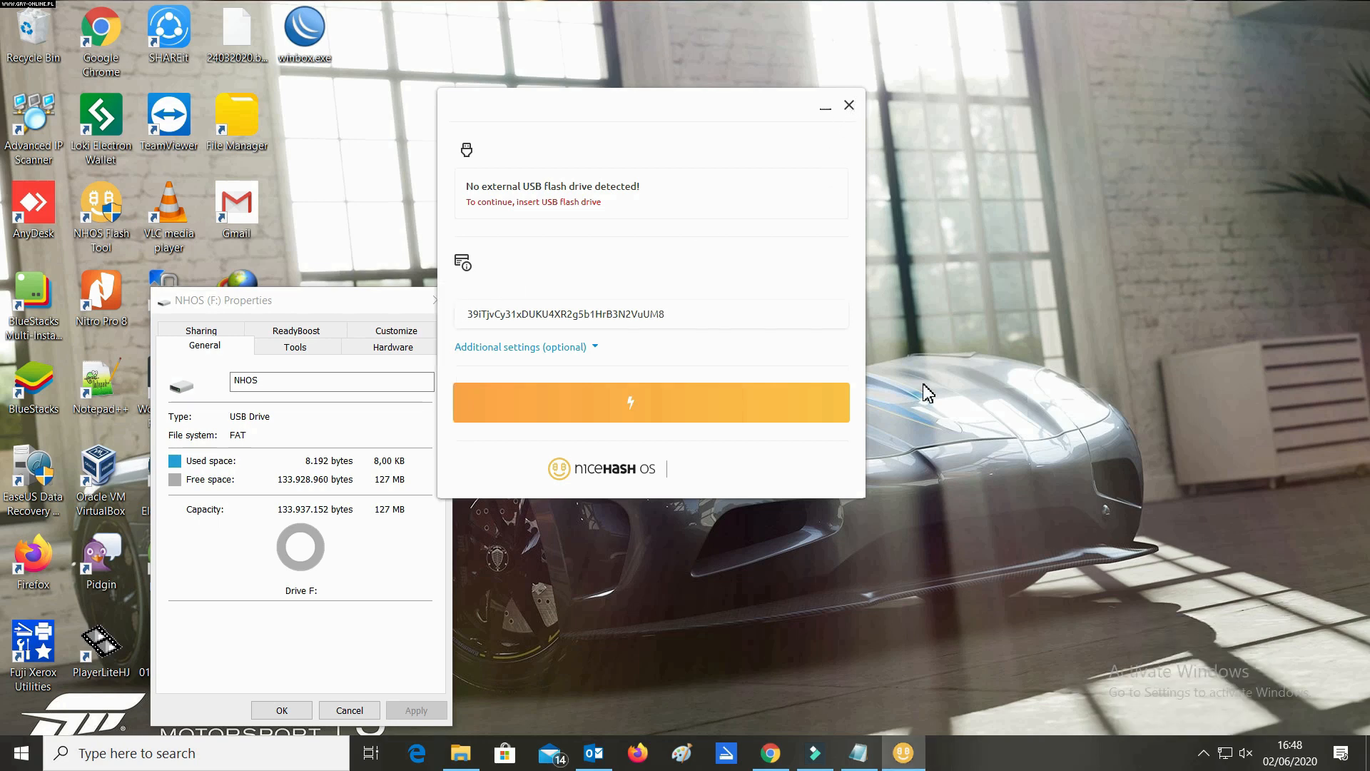
click(849, 105)
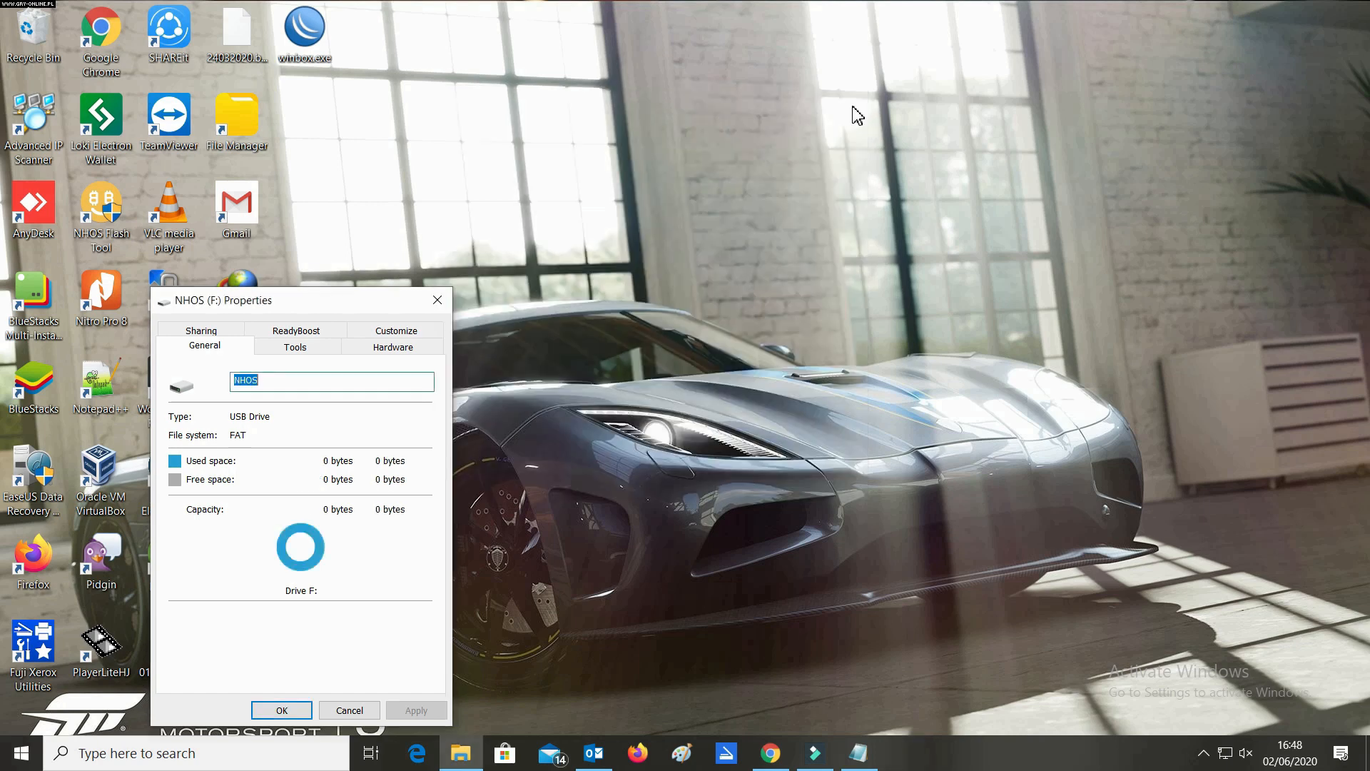
click(437, 301)
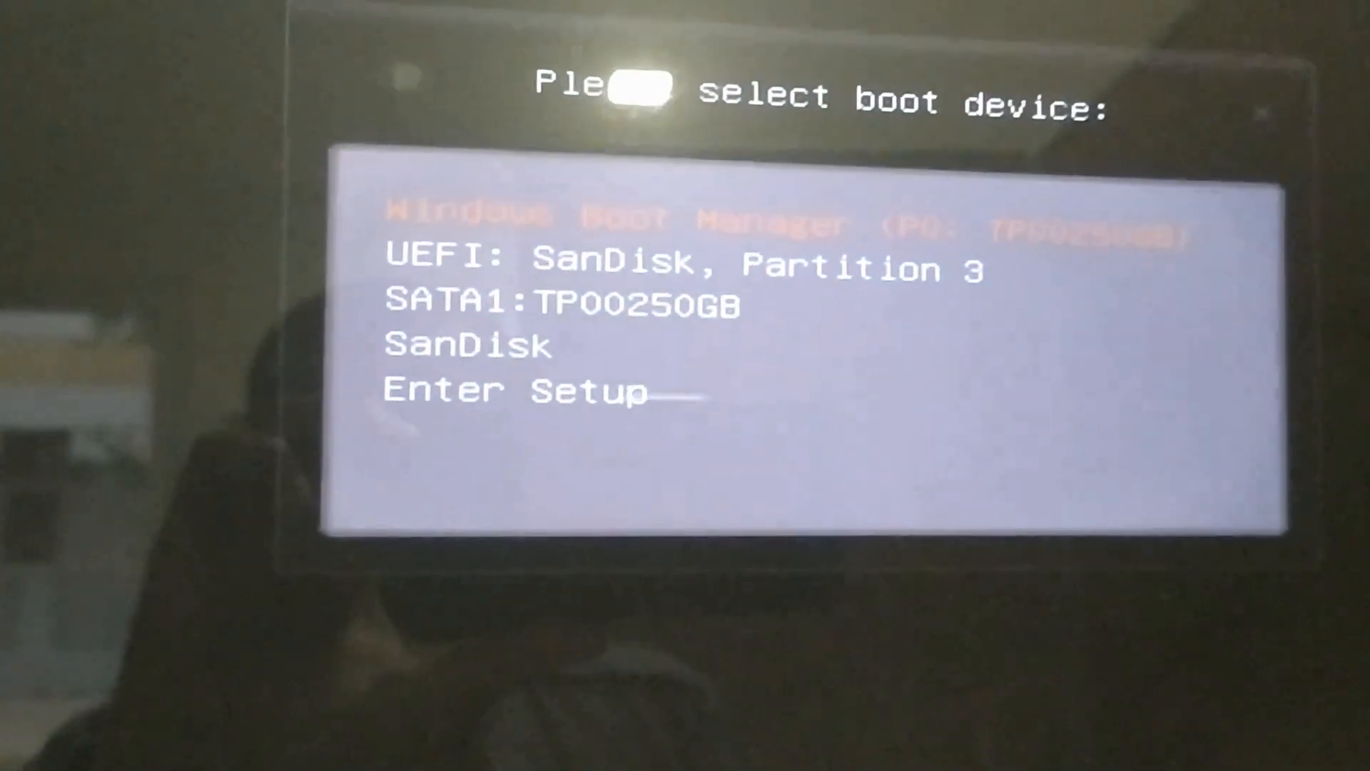
Boot the mining computer from the UEFI: SanDisk, Partition 3 device.
key(Down)
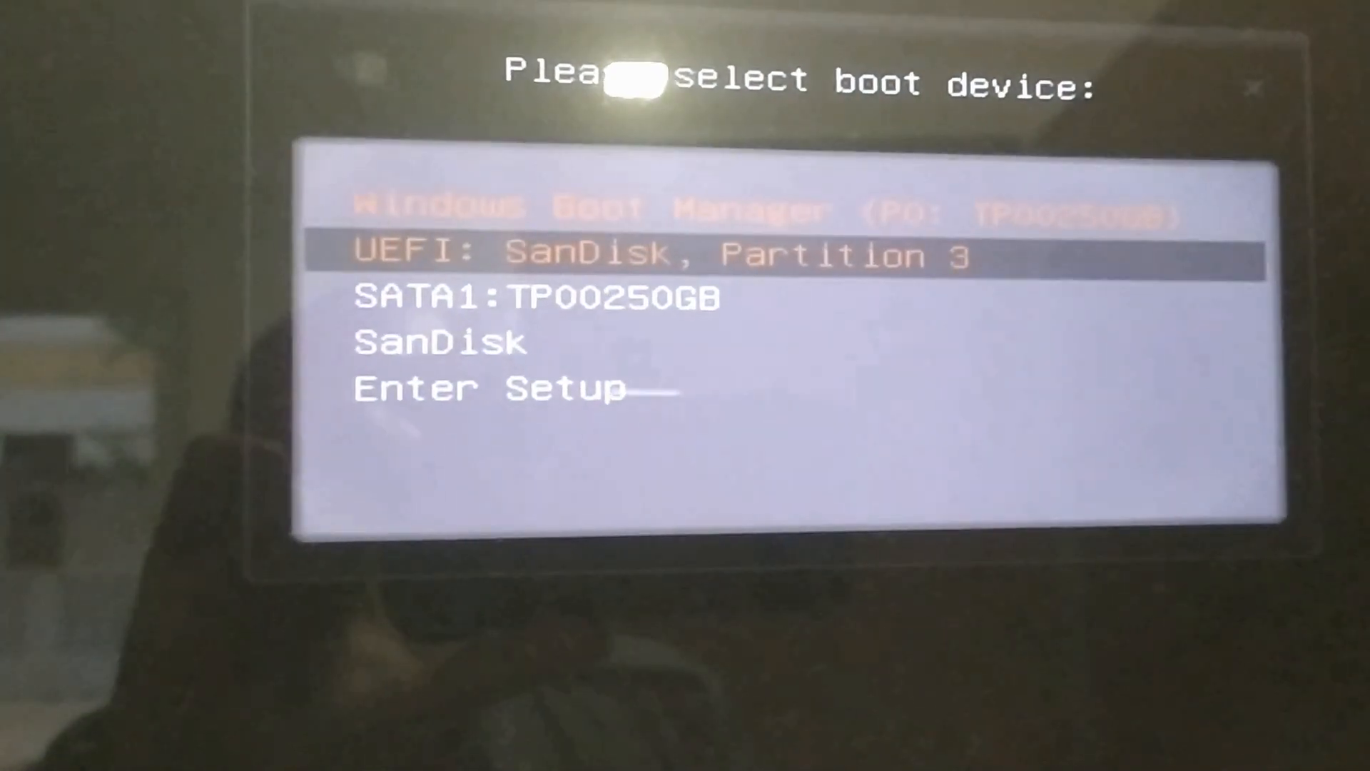
key(Return)
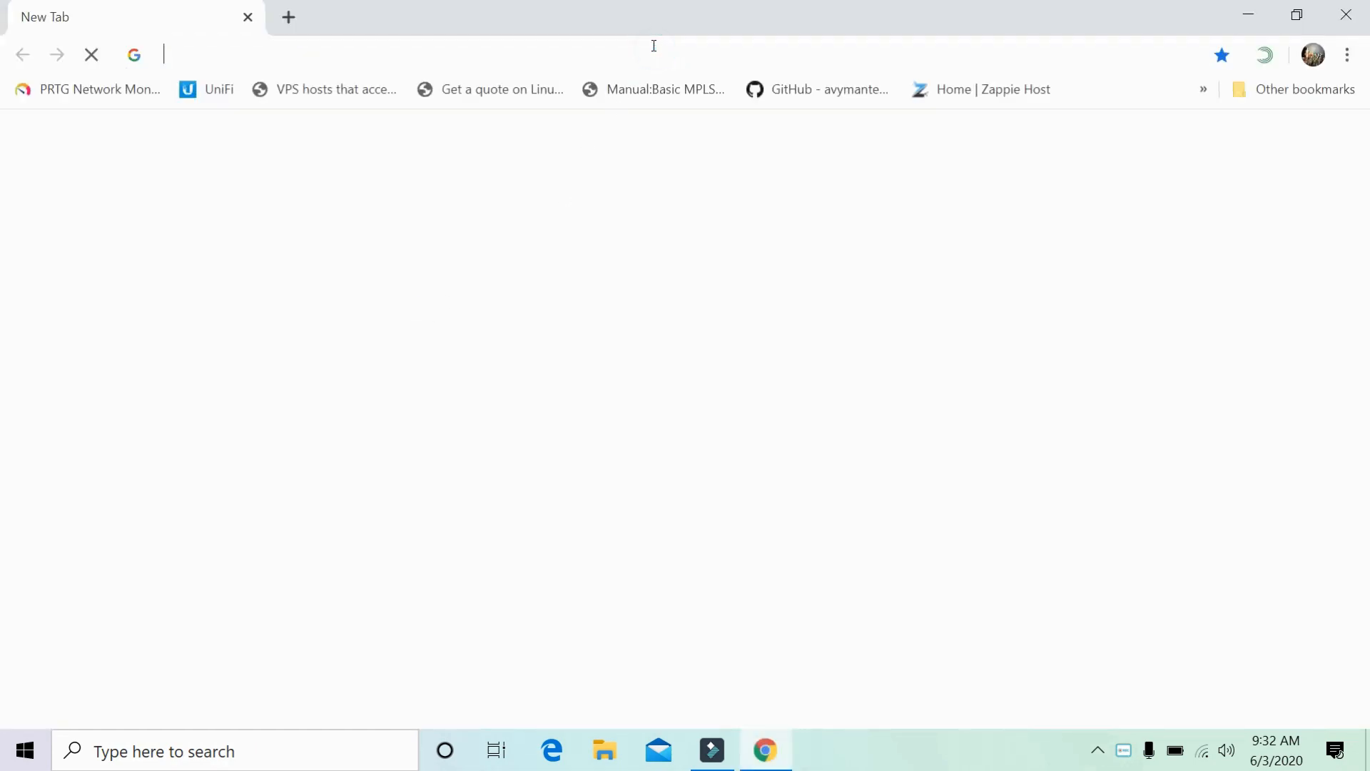
Open nicehash.com in a new Chrome tab.
click(654, 46)
text(n)
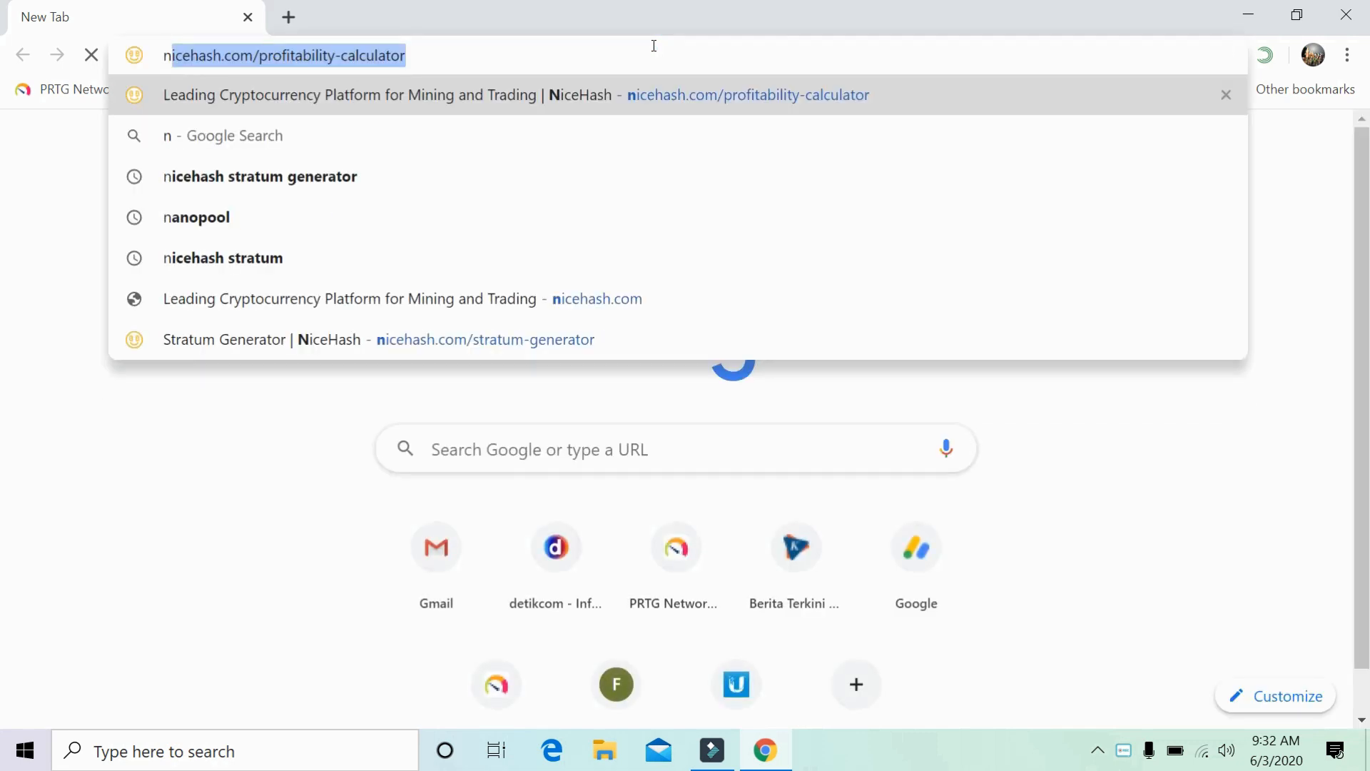
text(icl)
key(BackSpace)
key(BackSpace)
key(BackSpace)
text(i)
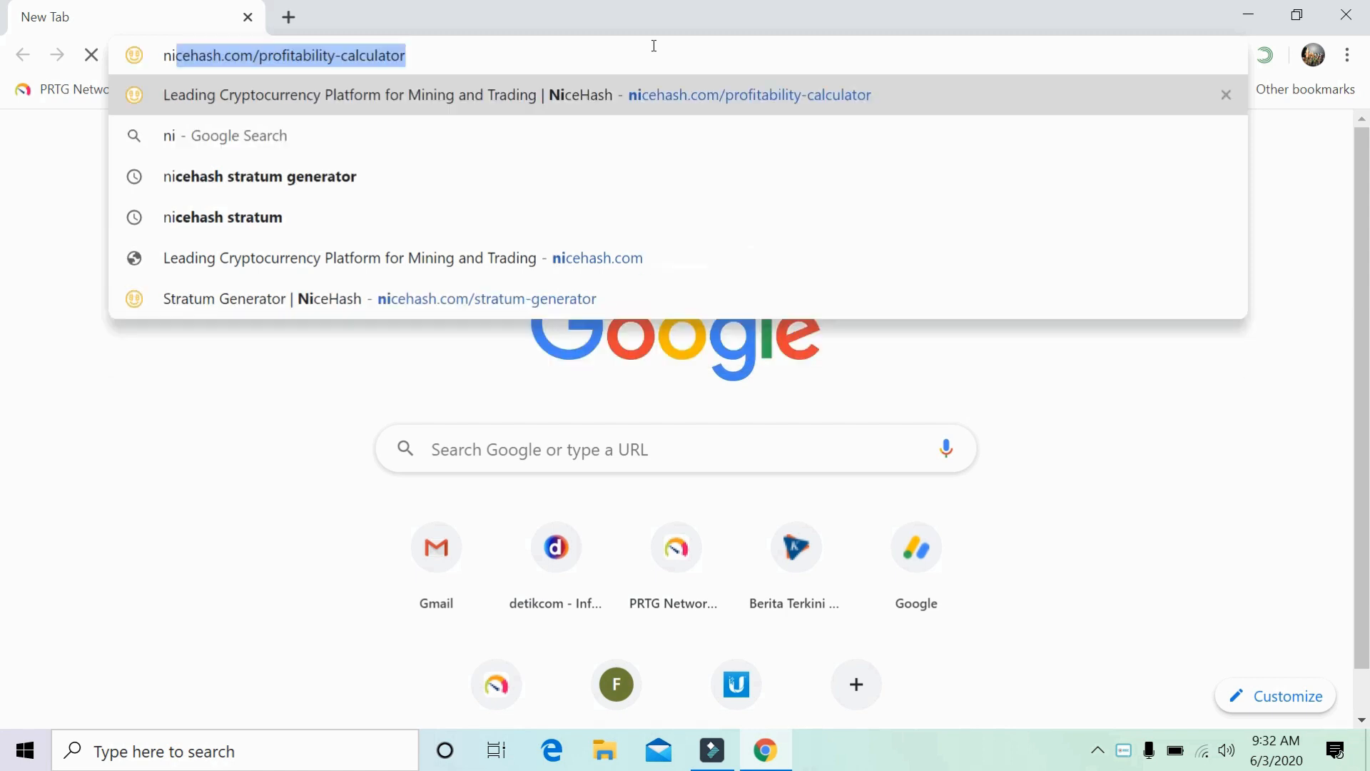
text(cehas)
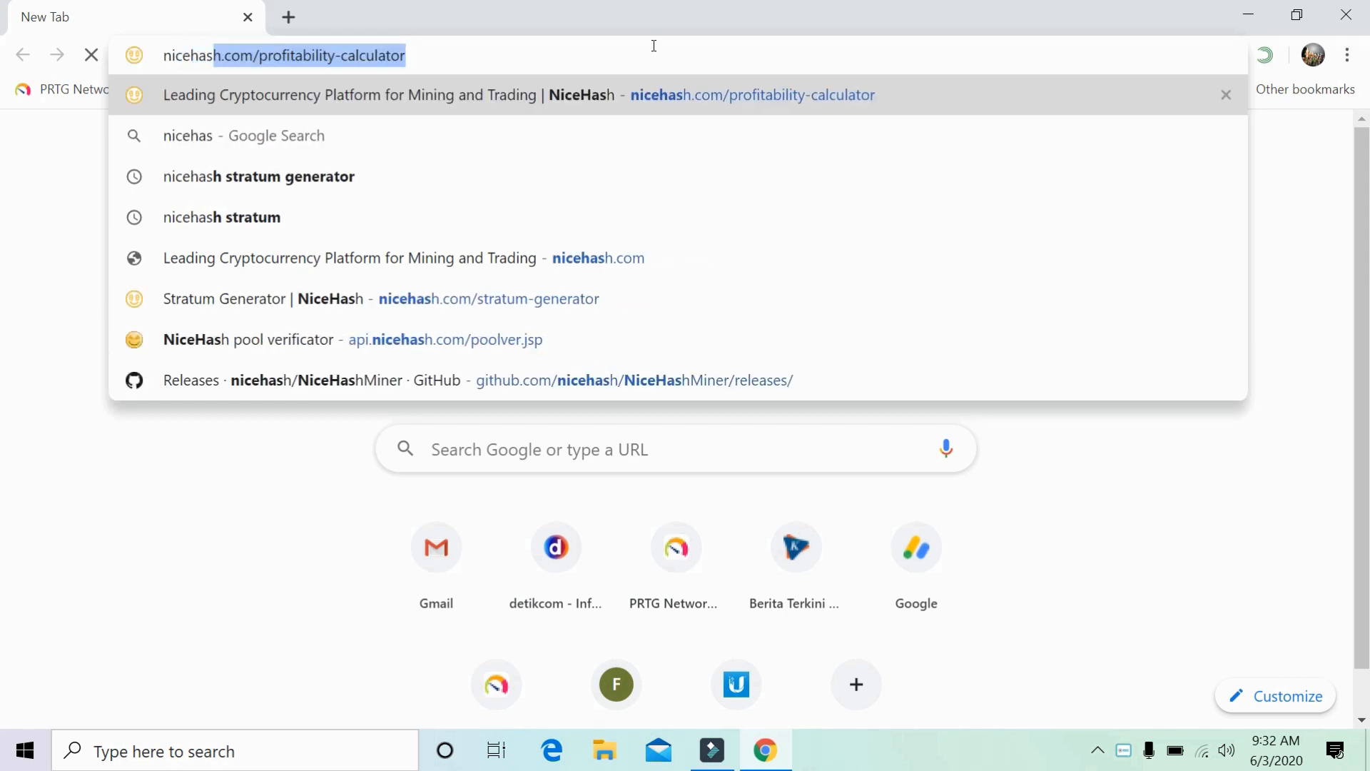
text(h)
text(.com)
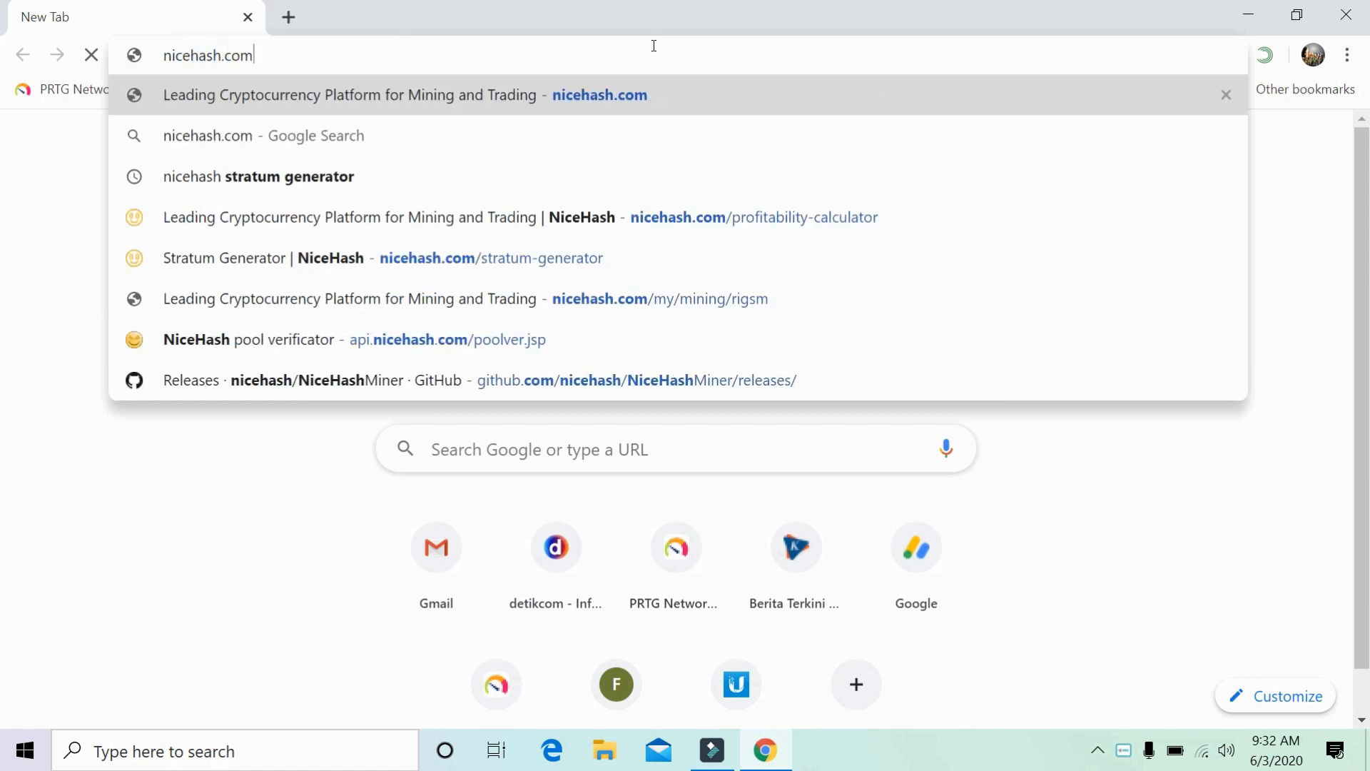
key(Return)
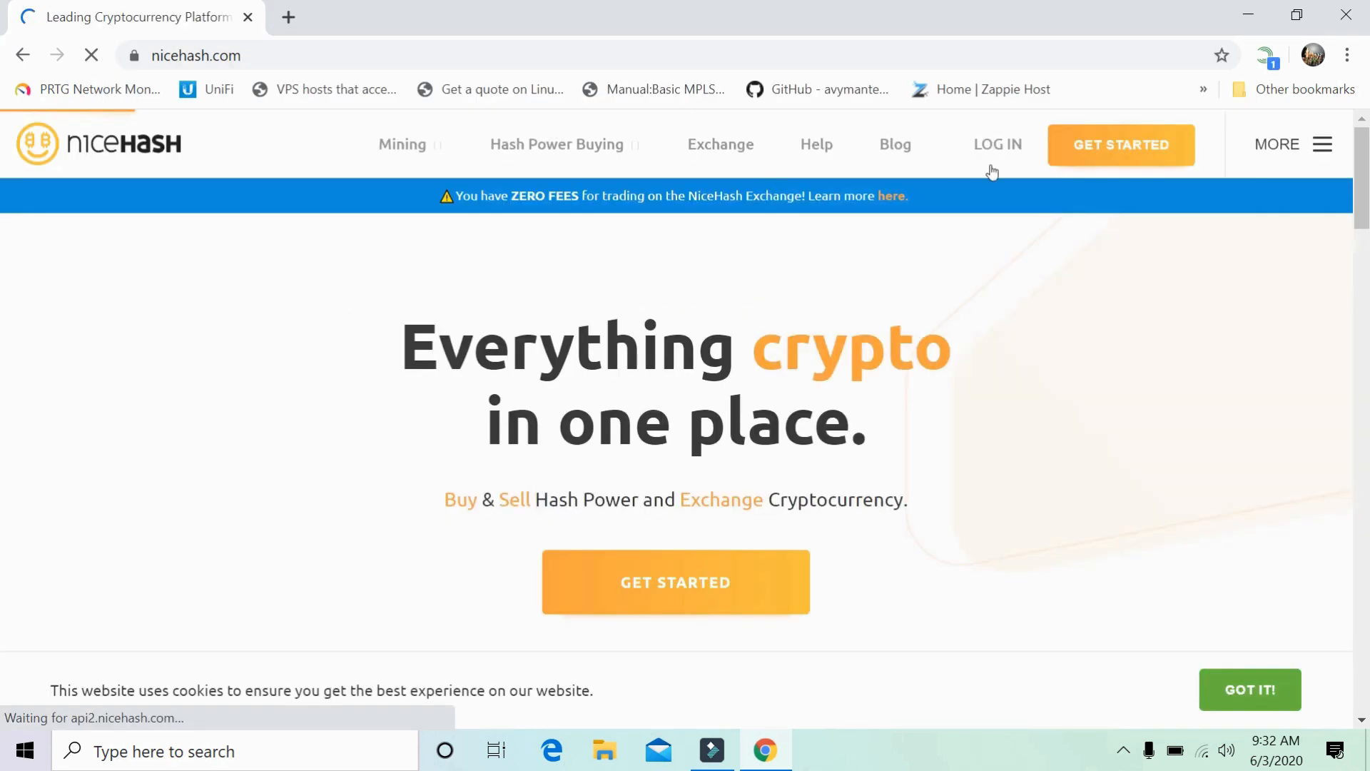
Log in to the NiceHash account and open the rig manager on the Mining page.
click(992, 166)
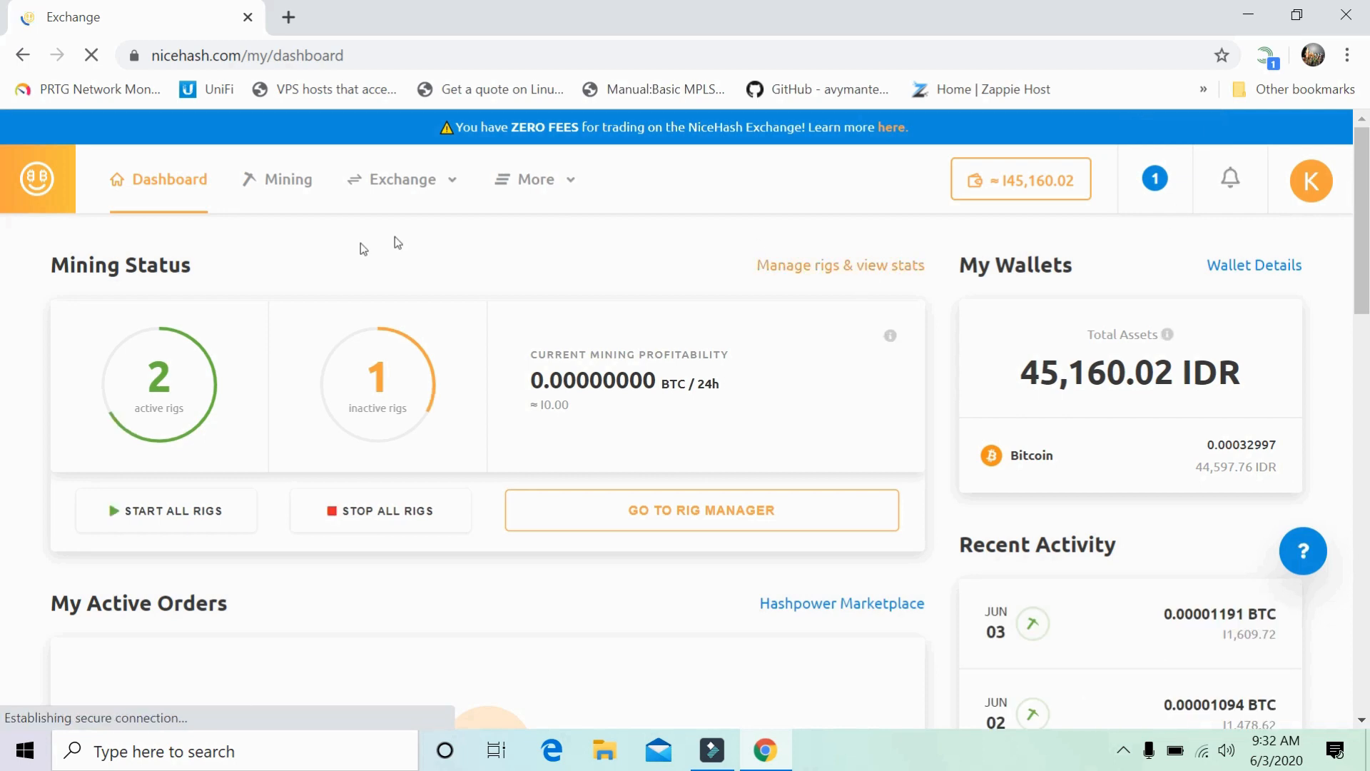
click(1030, 386)
click(1030, 386)
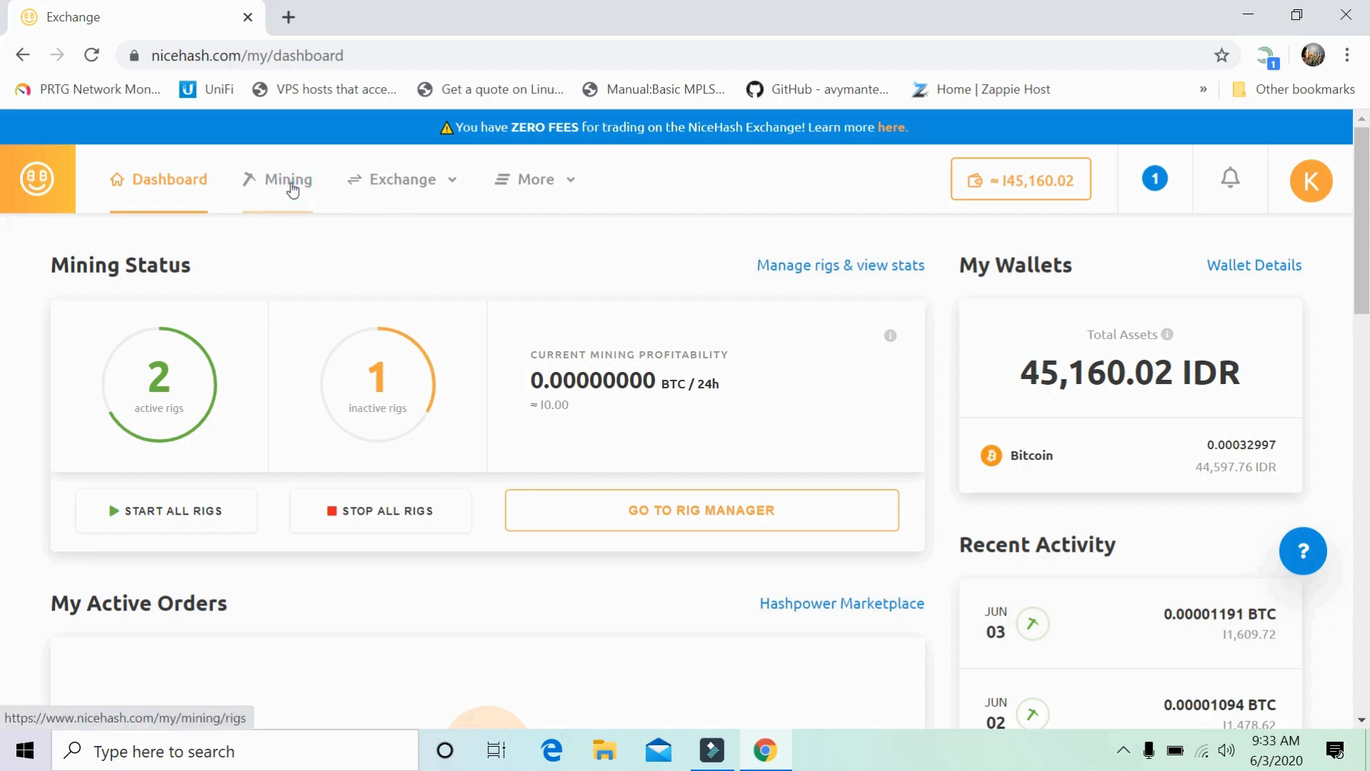
click(293, 190)
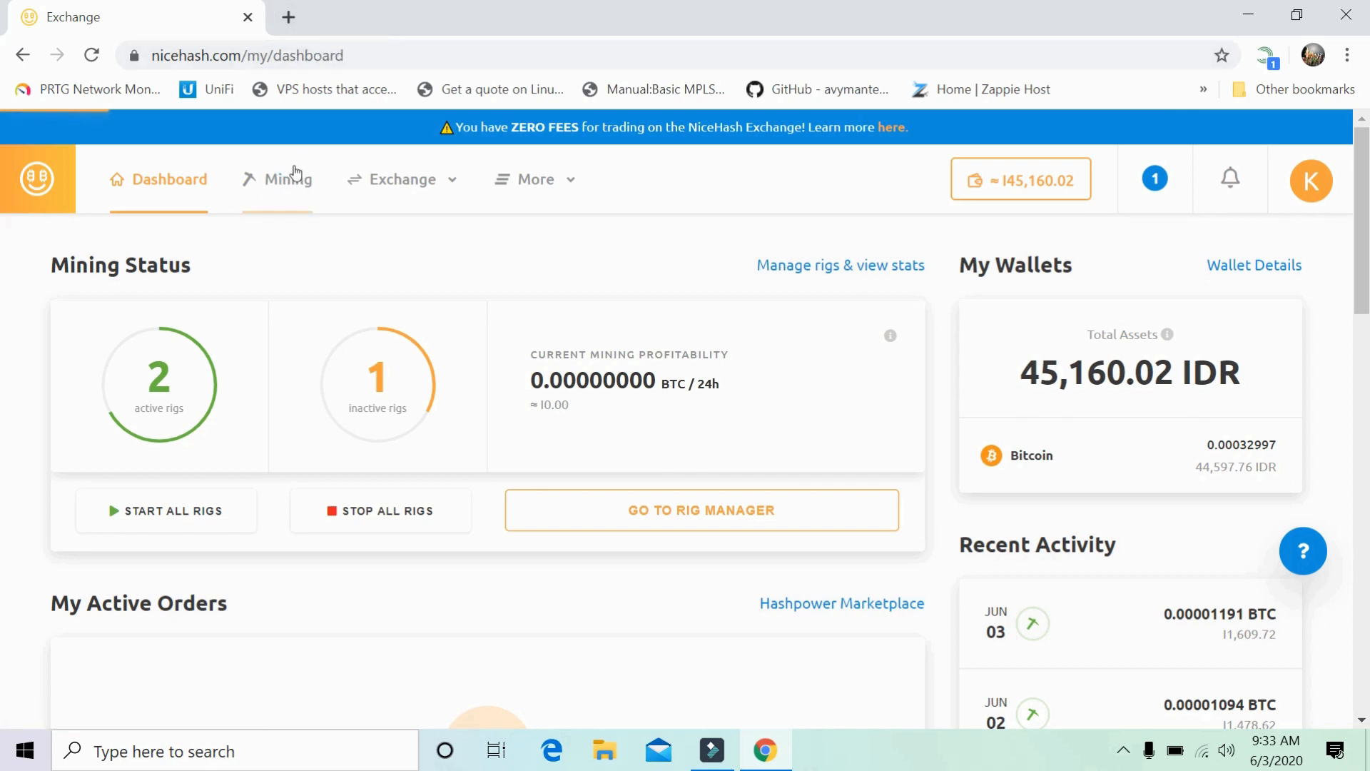
click(292, 177)
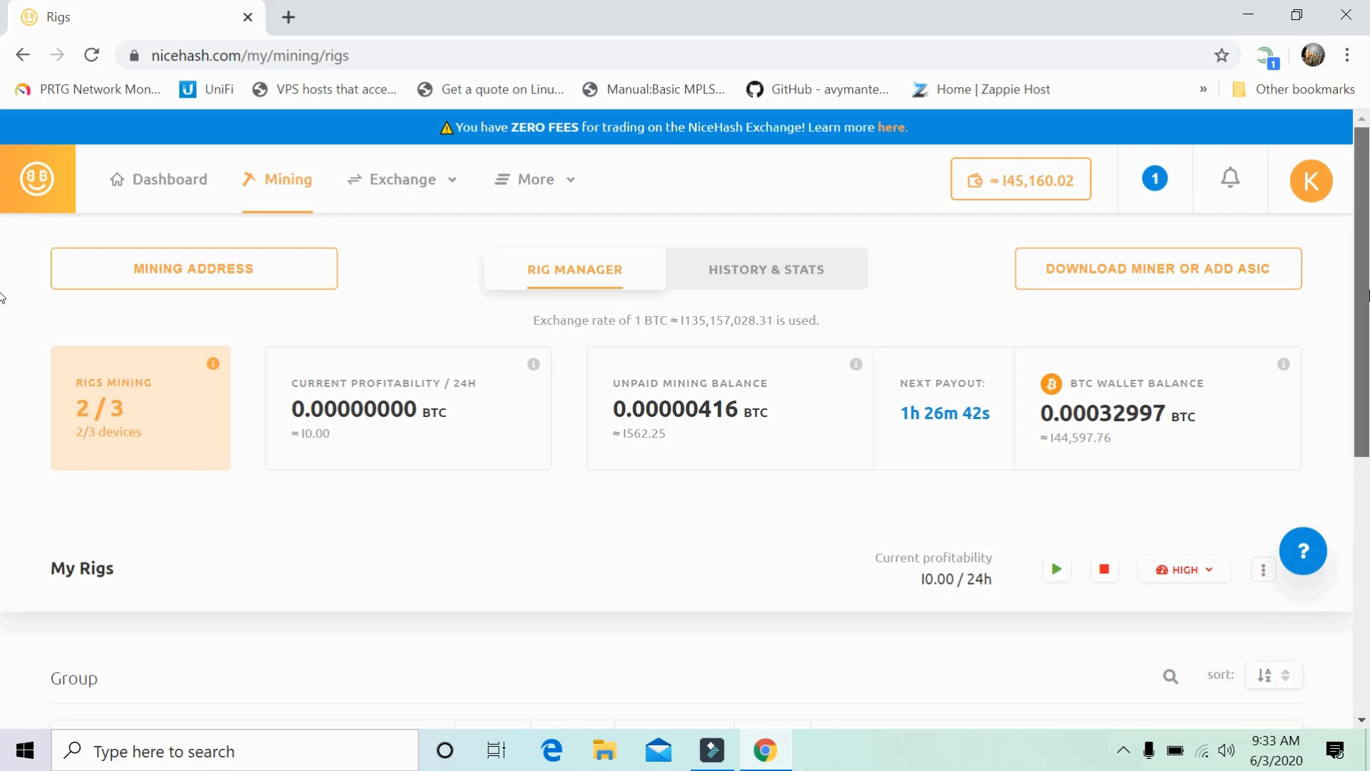
Open the test group from the group list in the rig manager.
scroll(3, 295, down, 3)
scroll(2, 457, down, 2)
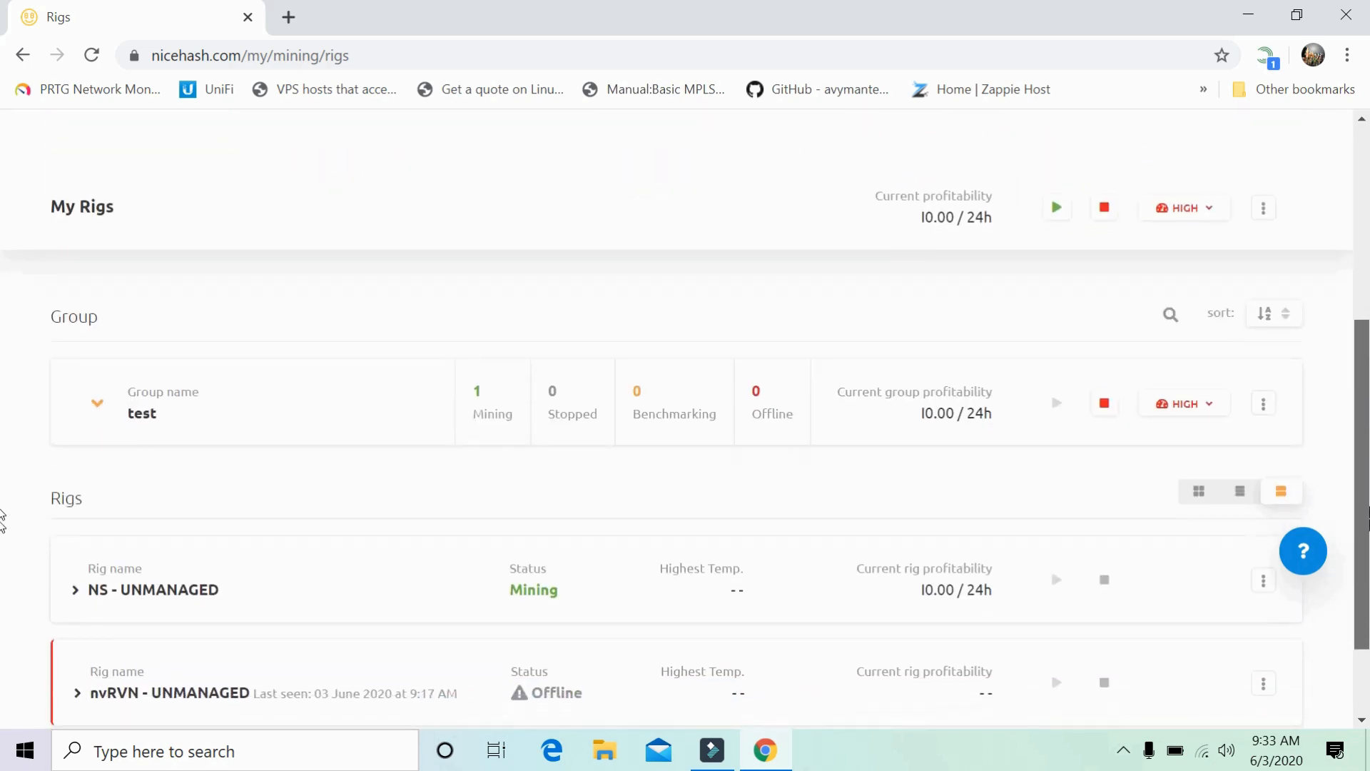
scroll(2, 528, down, 2)
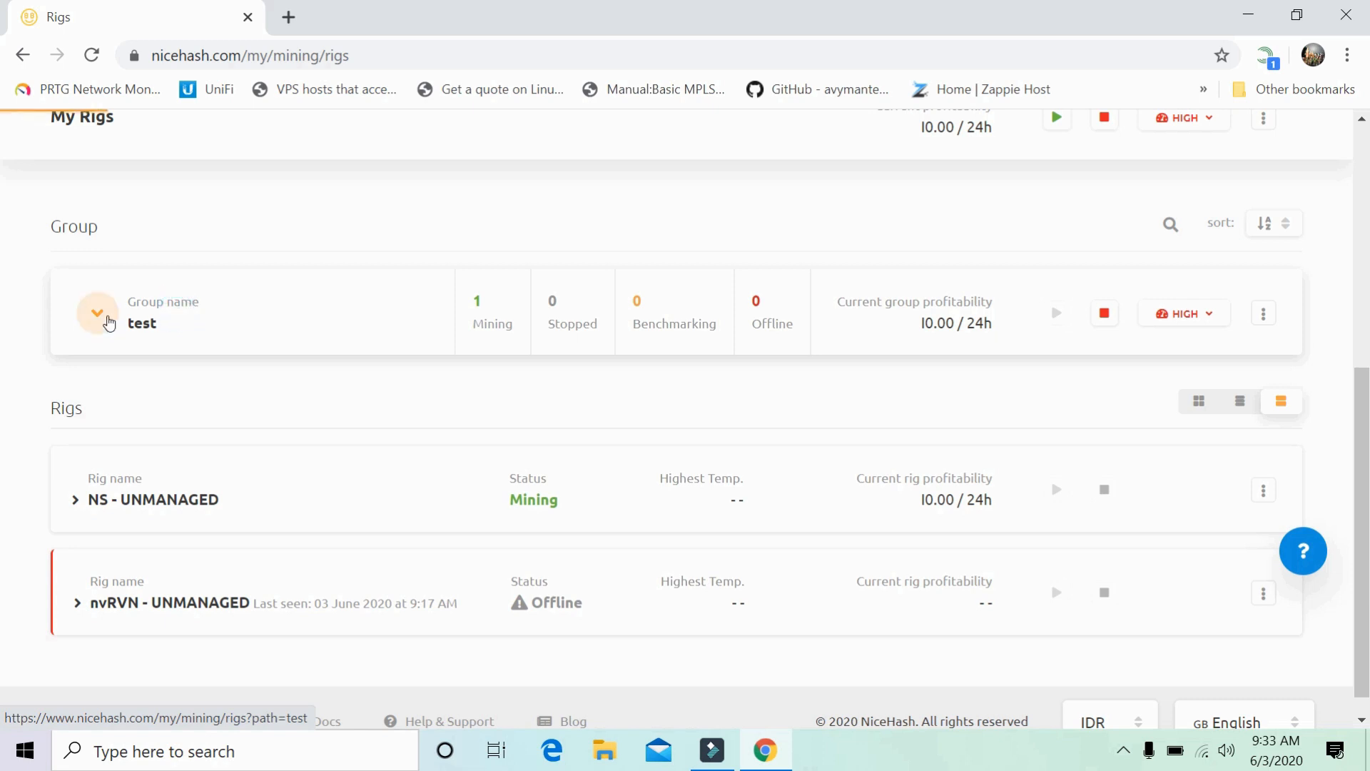
click(100, 315)
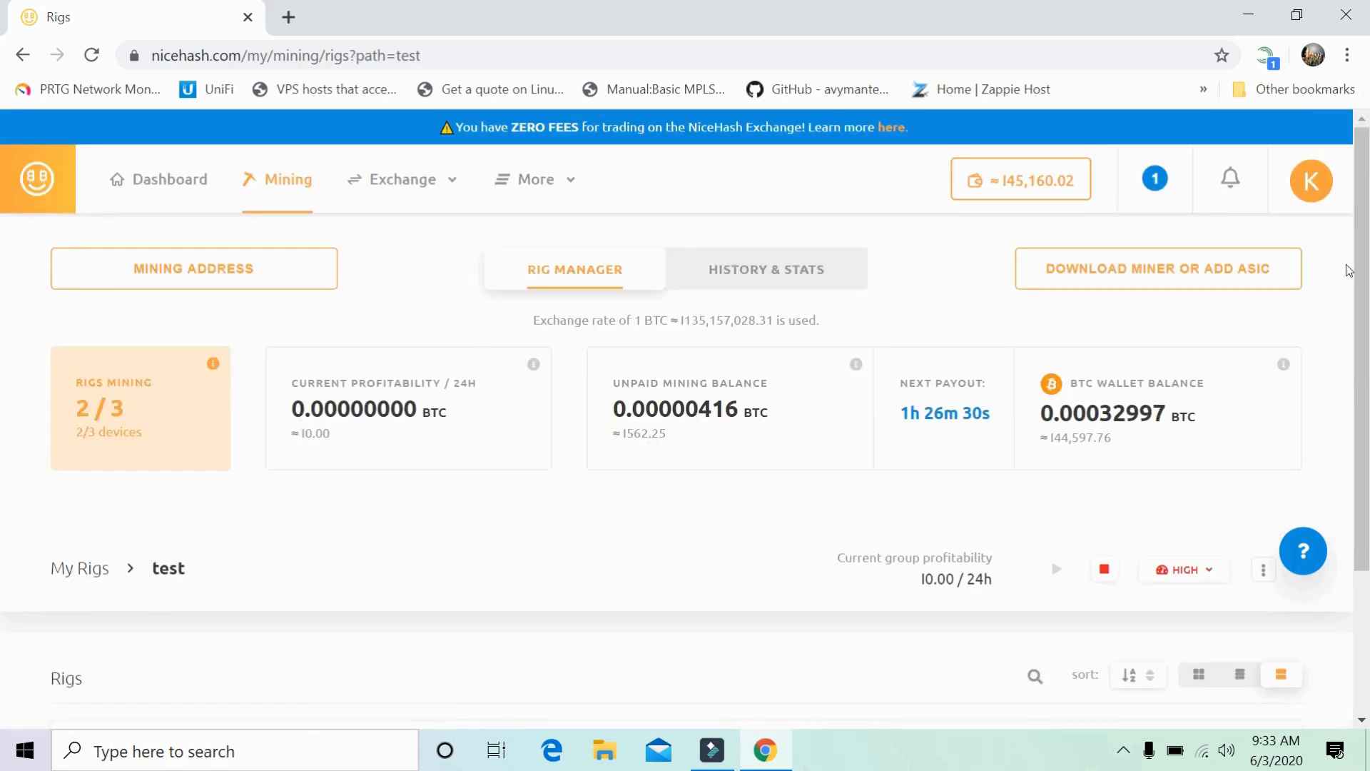
Expand the miner1 rig in the test group to show its GPU's status, temperature and load.
scroll(2, 265, down, 3)
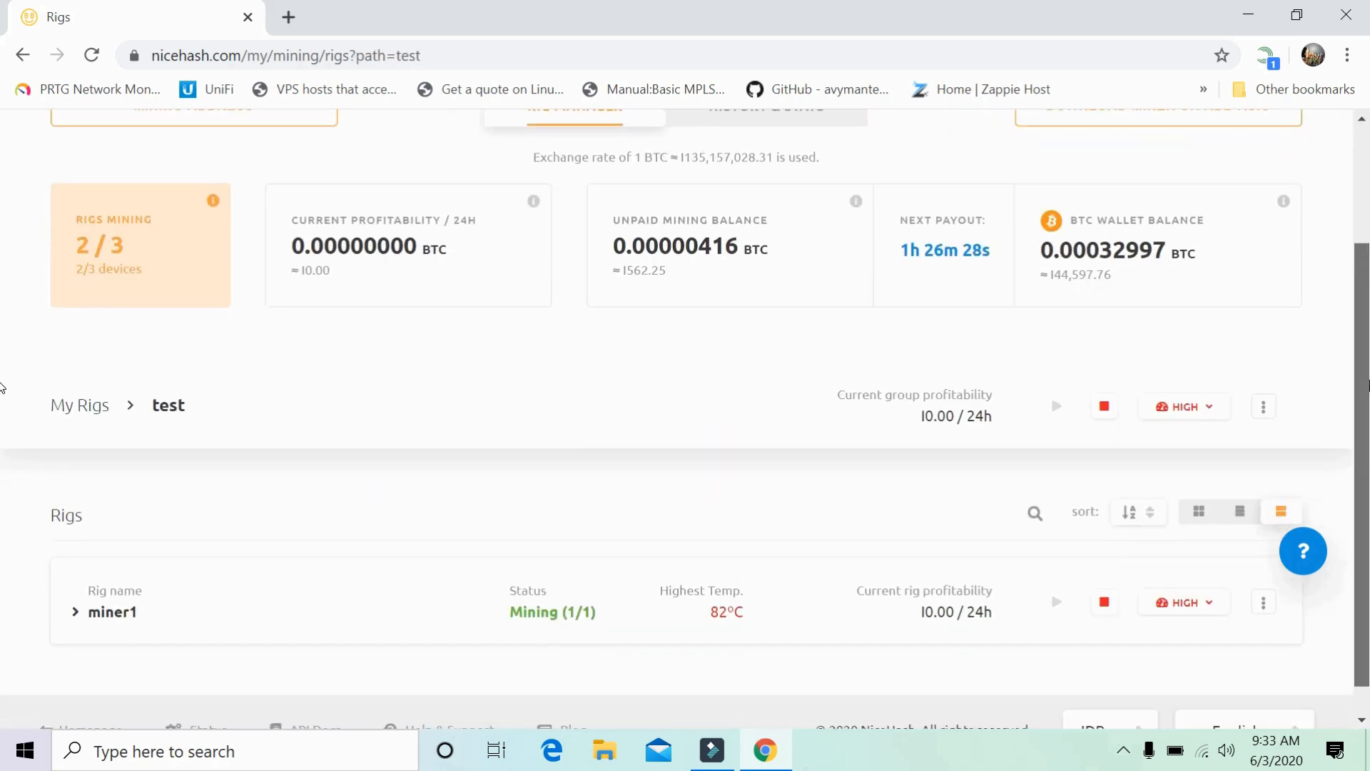
scroll(2, 387, down, 1)
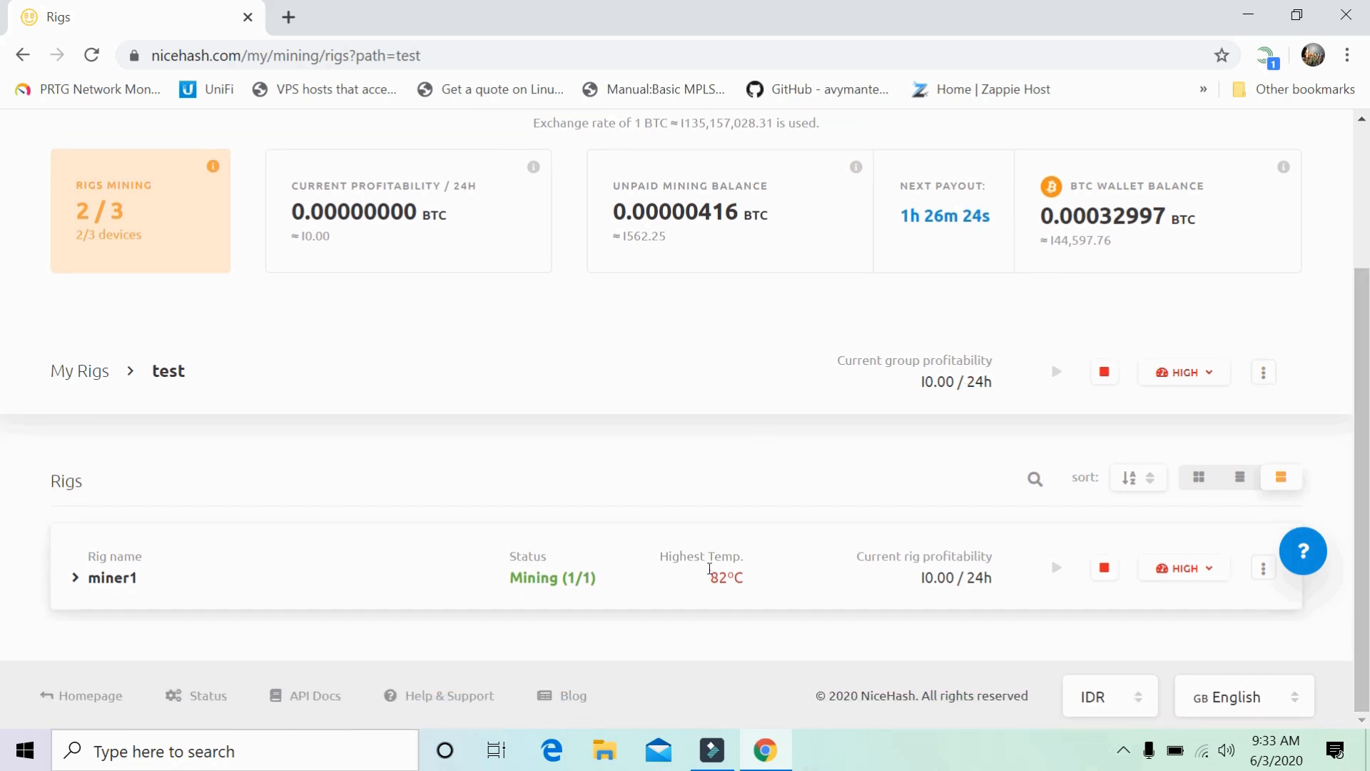
click(714, 577)
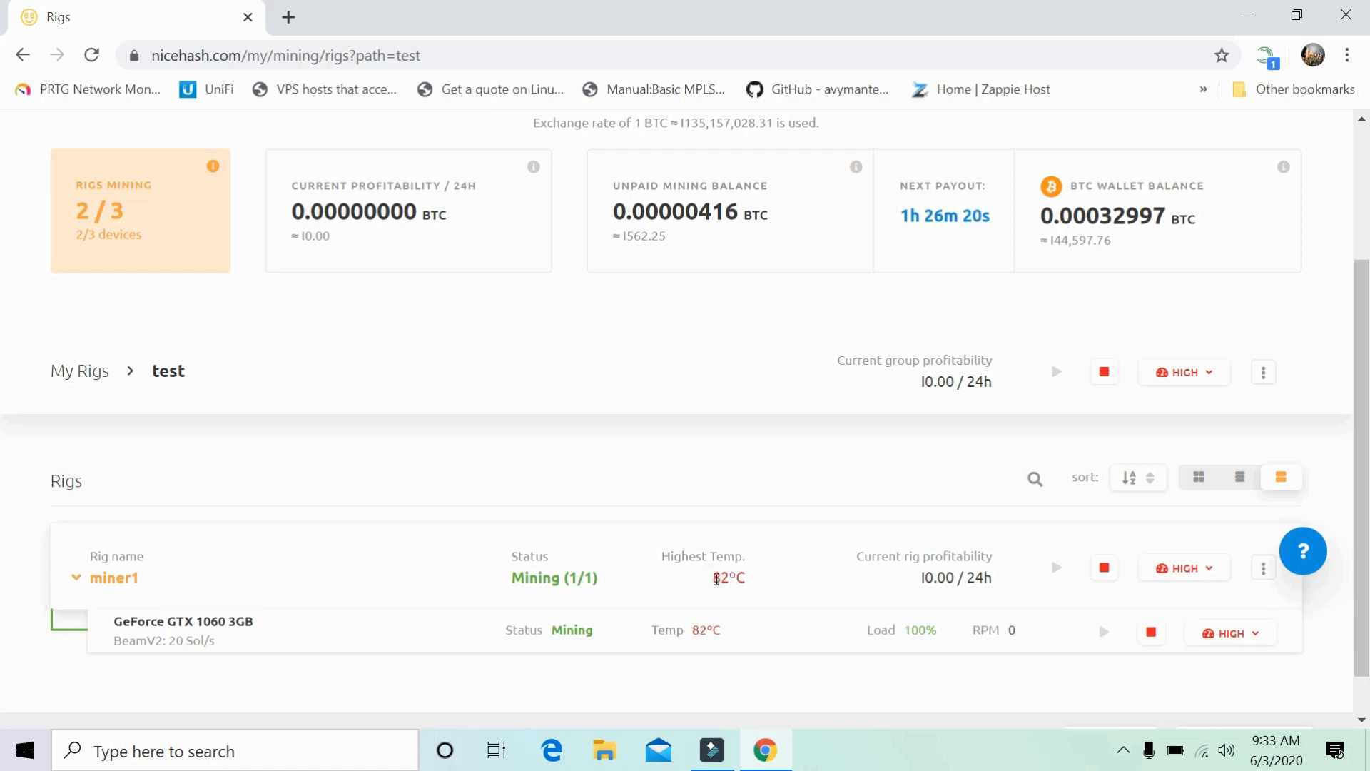
click(717, 578)
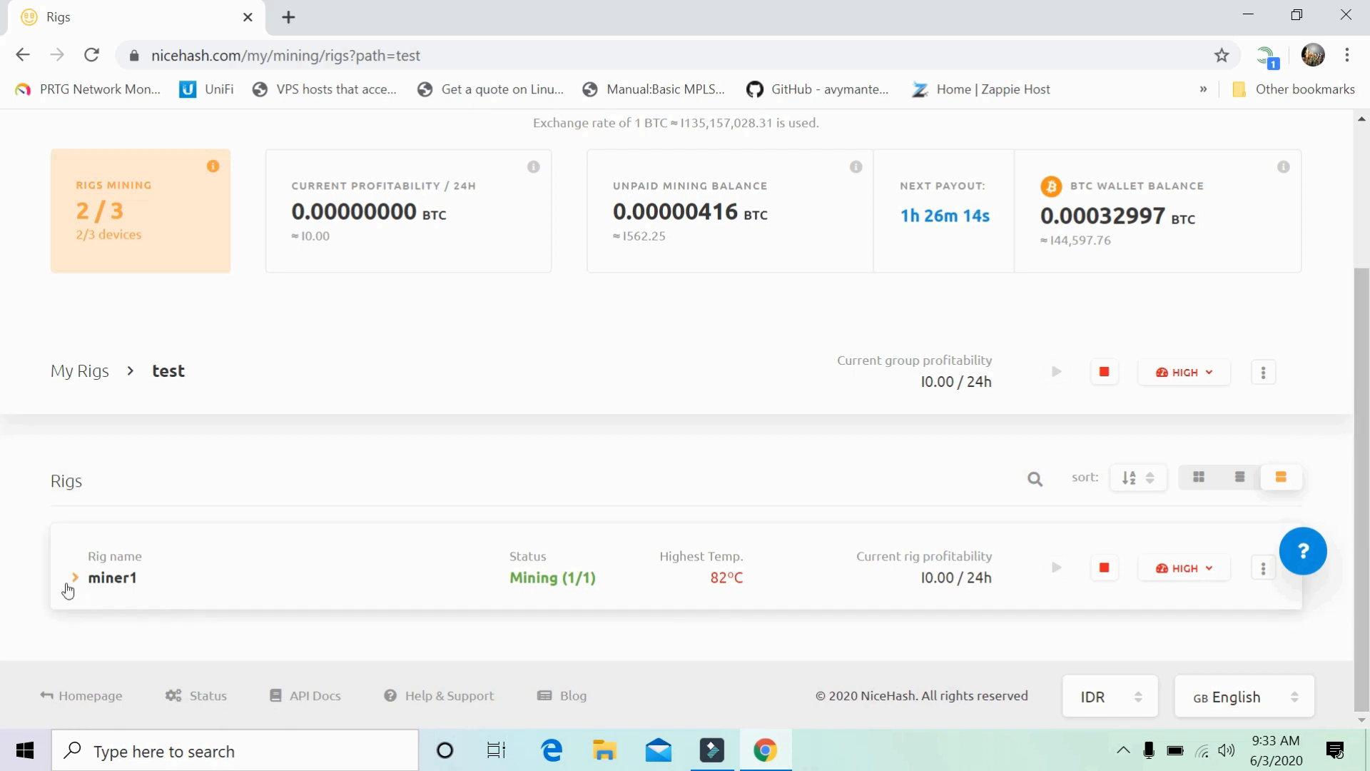
click(68, 583)
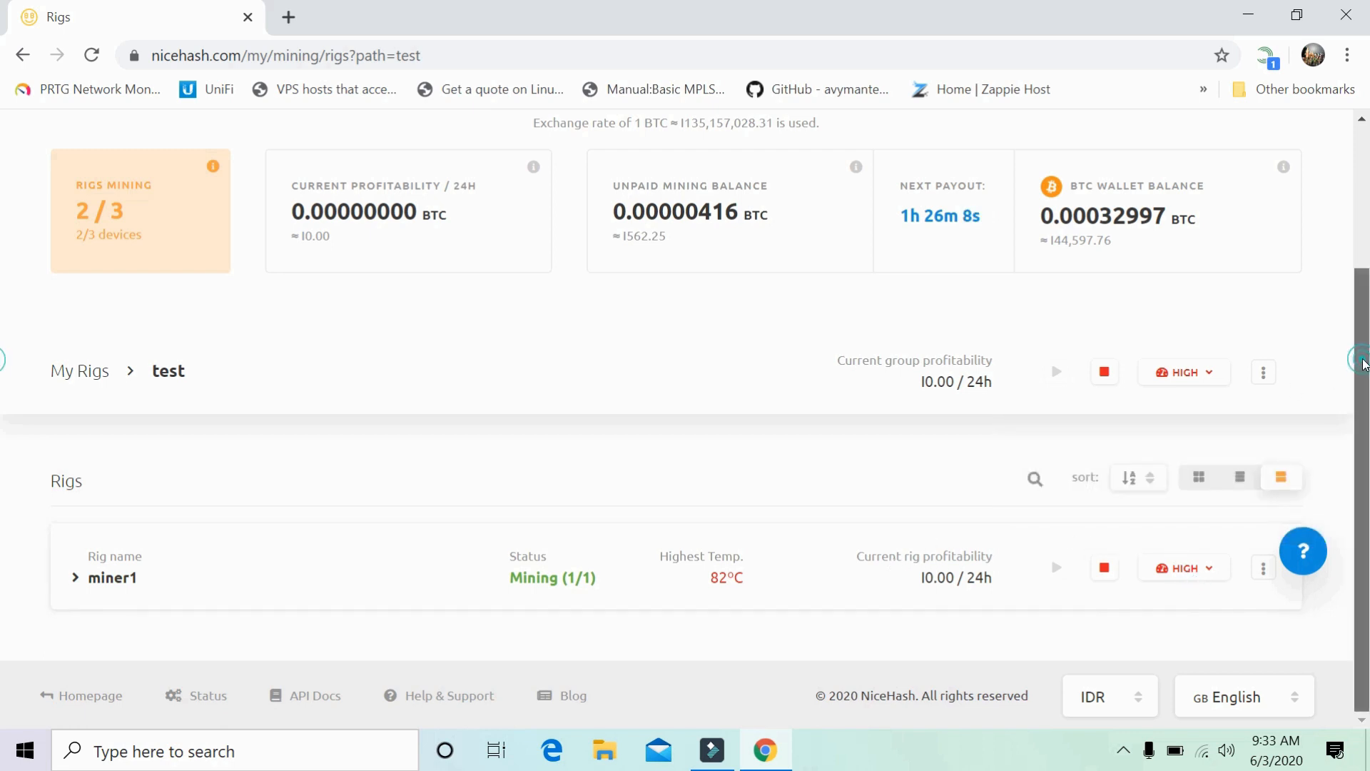
click(90, 585)
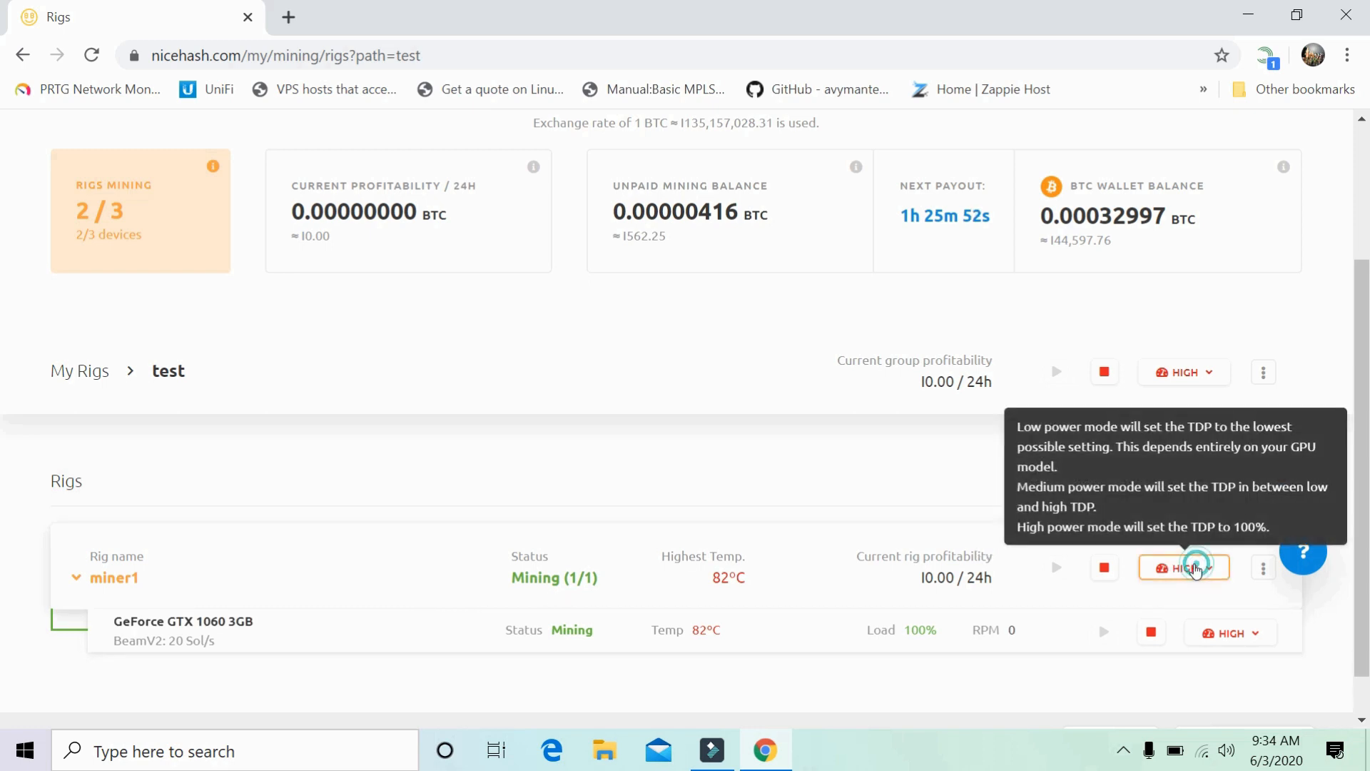
click(1196, 569)
click(1196, 569)
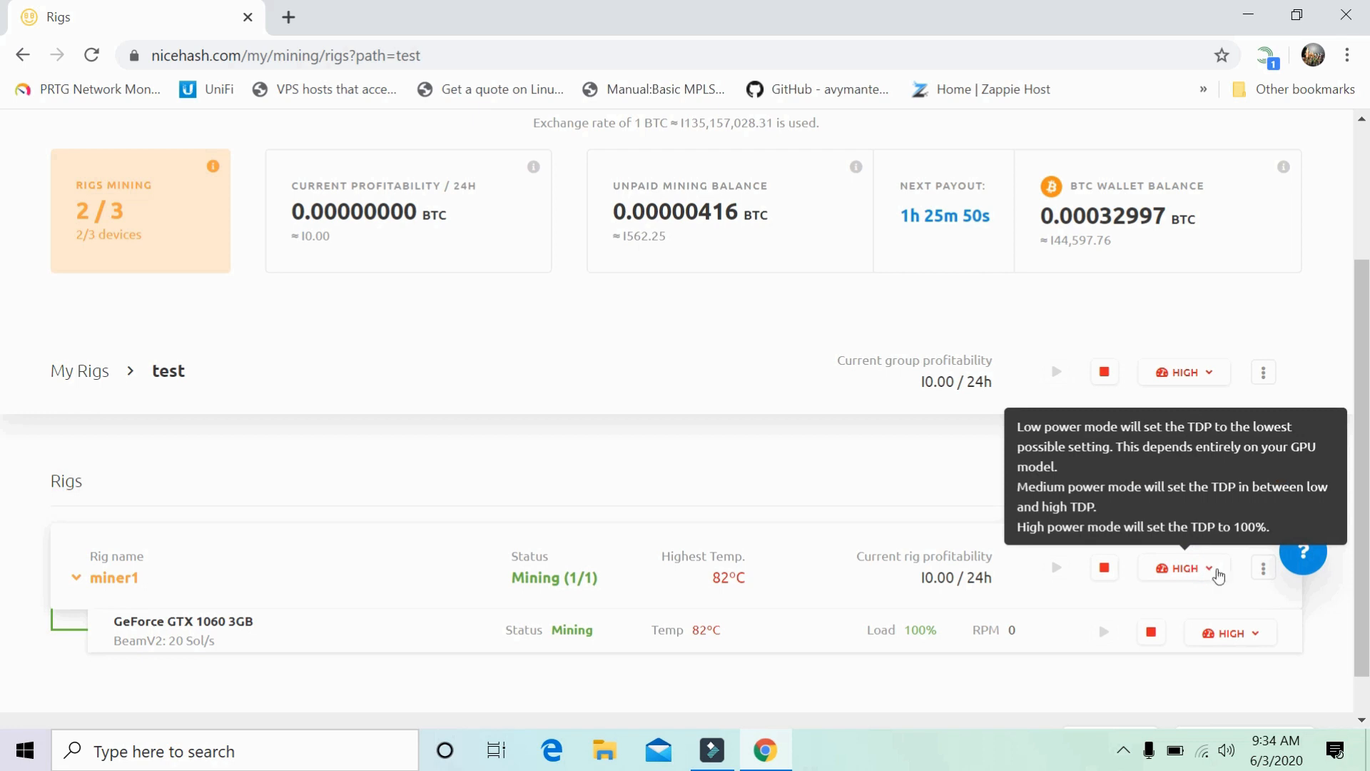
click(1217, 575)
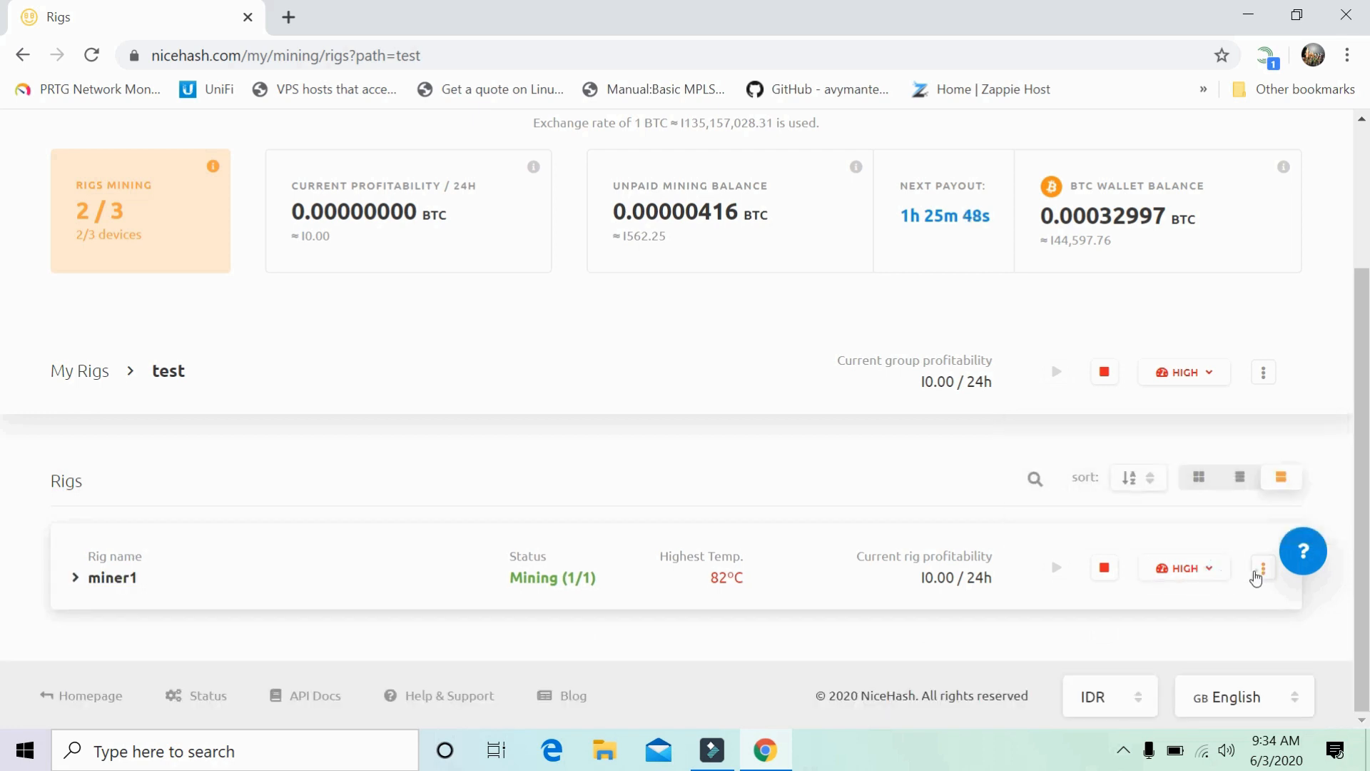
click(1262, 569)
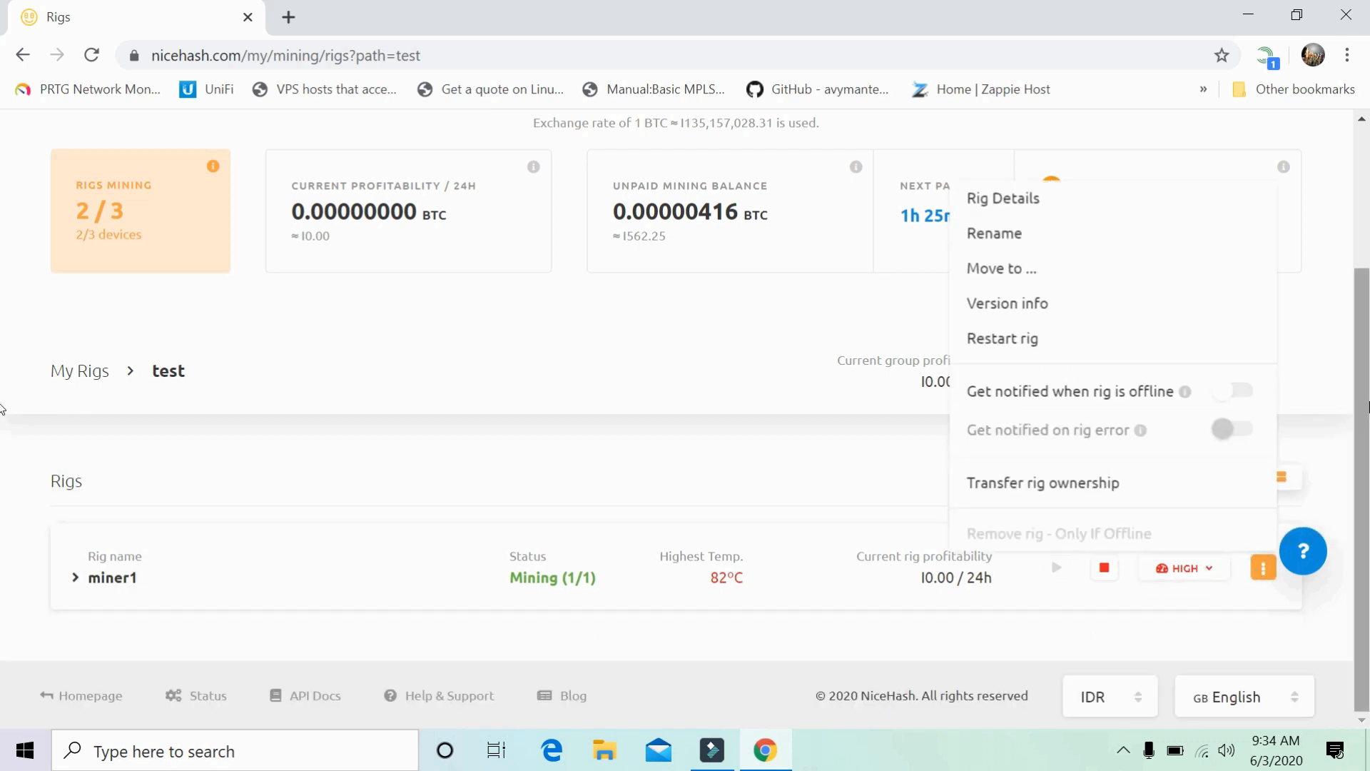
click(1182, 575)
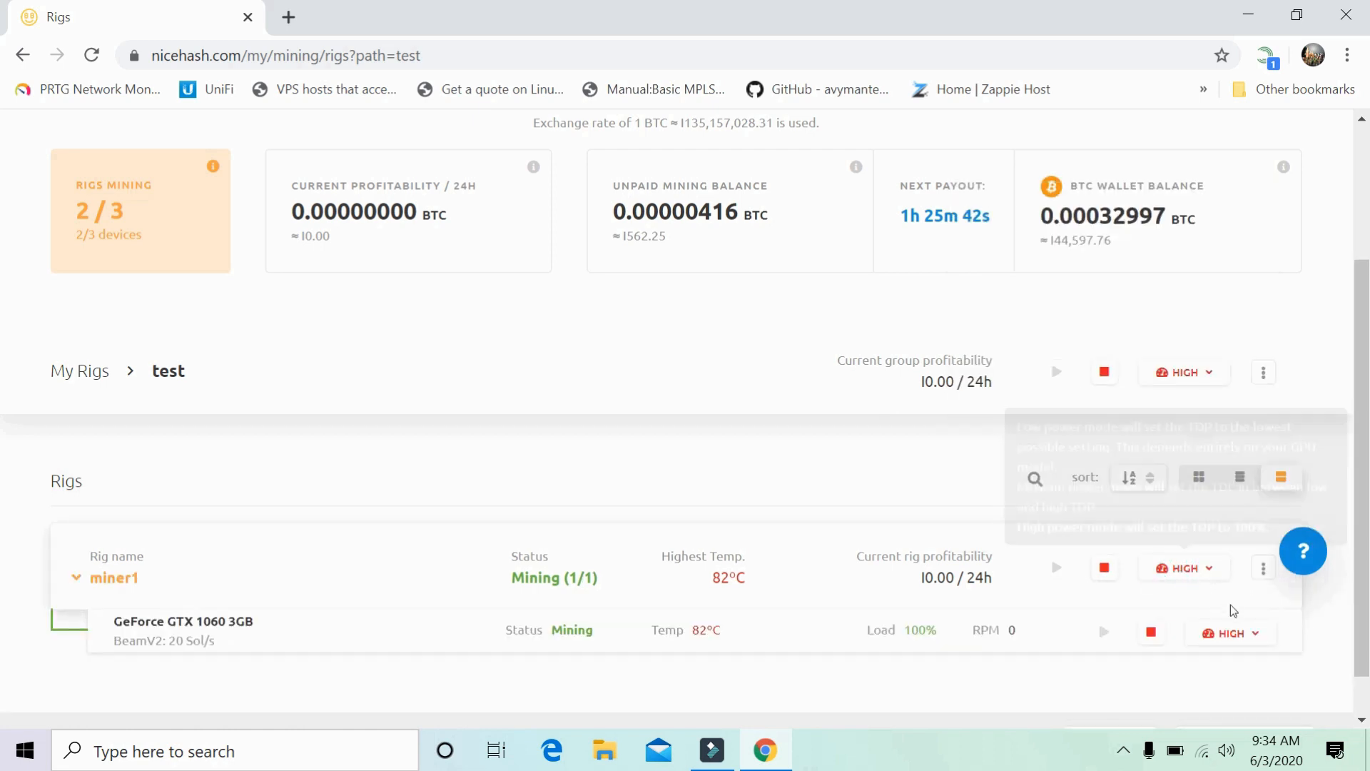
Set the power mode of miner1's GeForce GTX 1060 3GB to Medium power mode.
click(1254, 632)
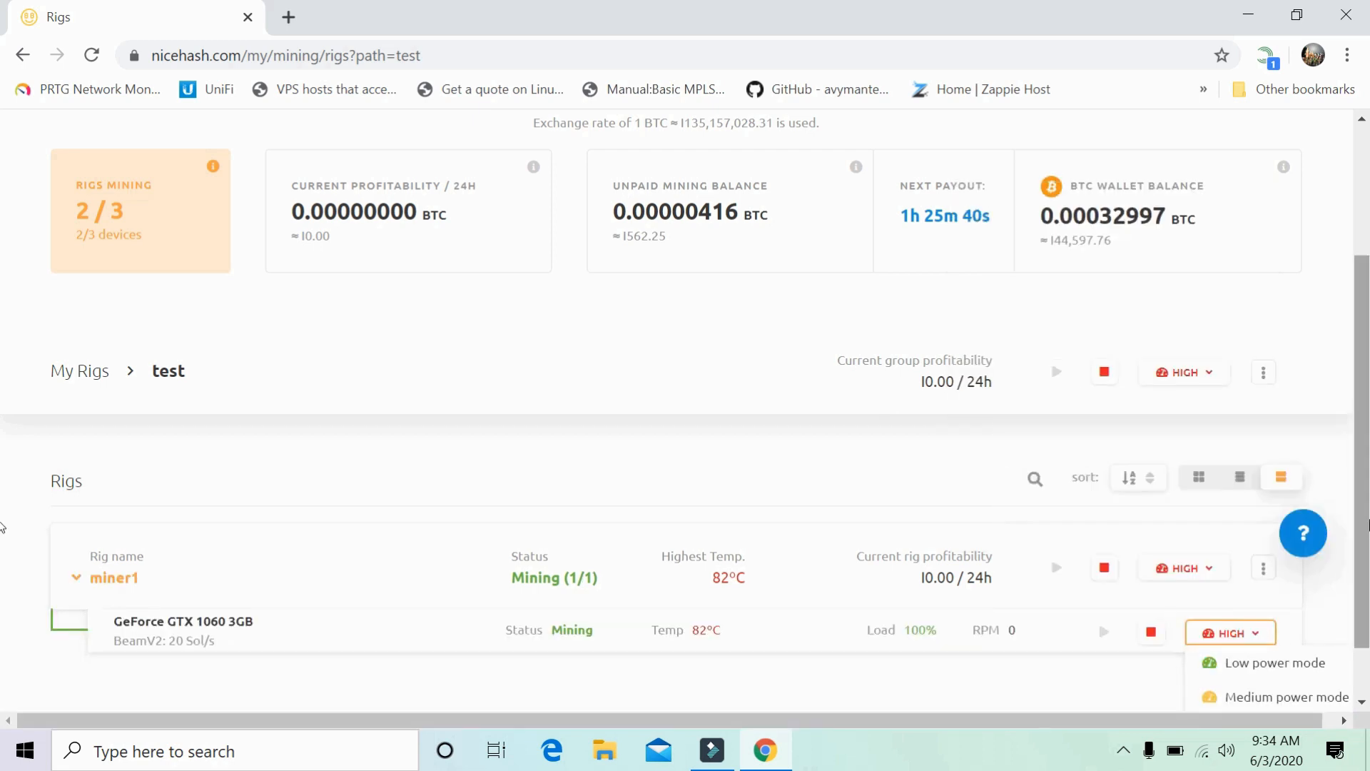
scroll(2, 523, down, 1)
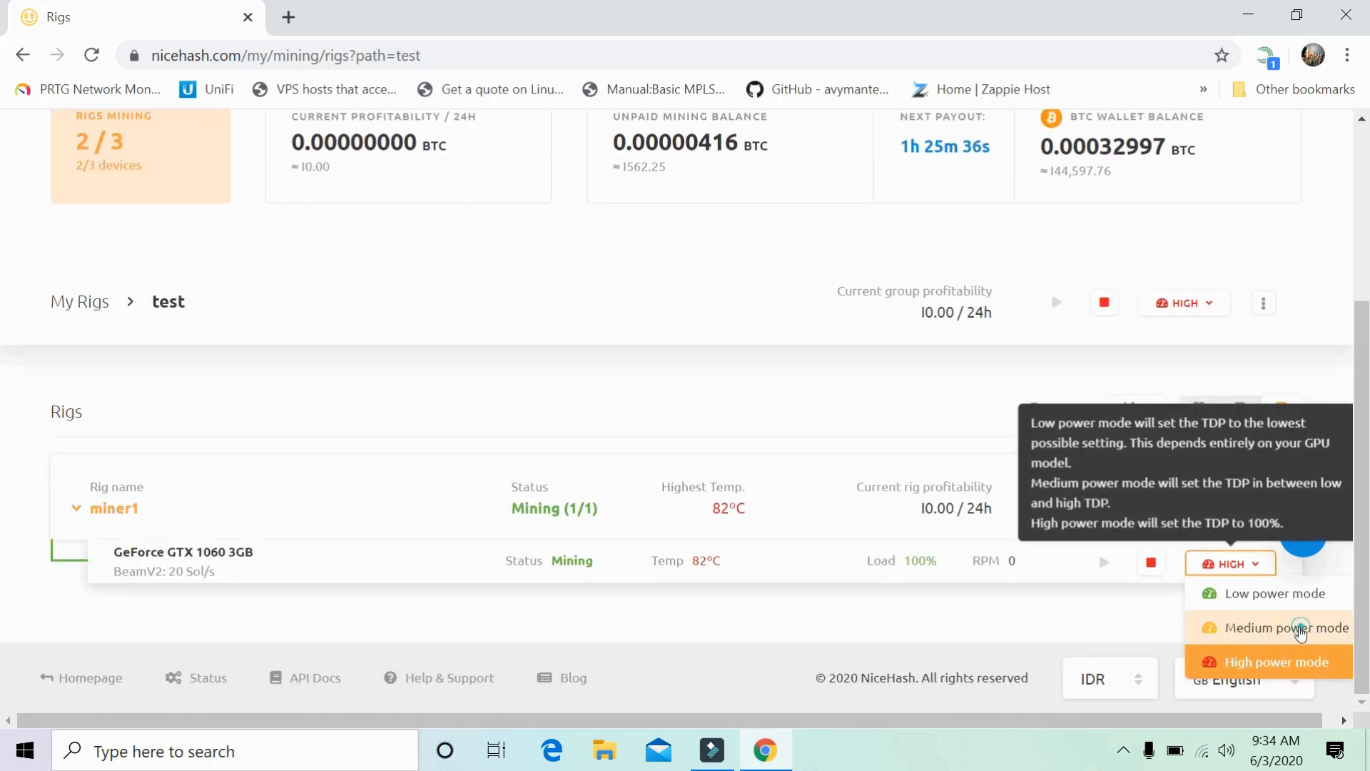
click(1301, 632)
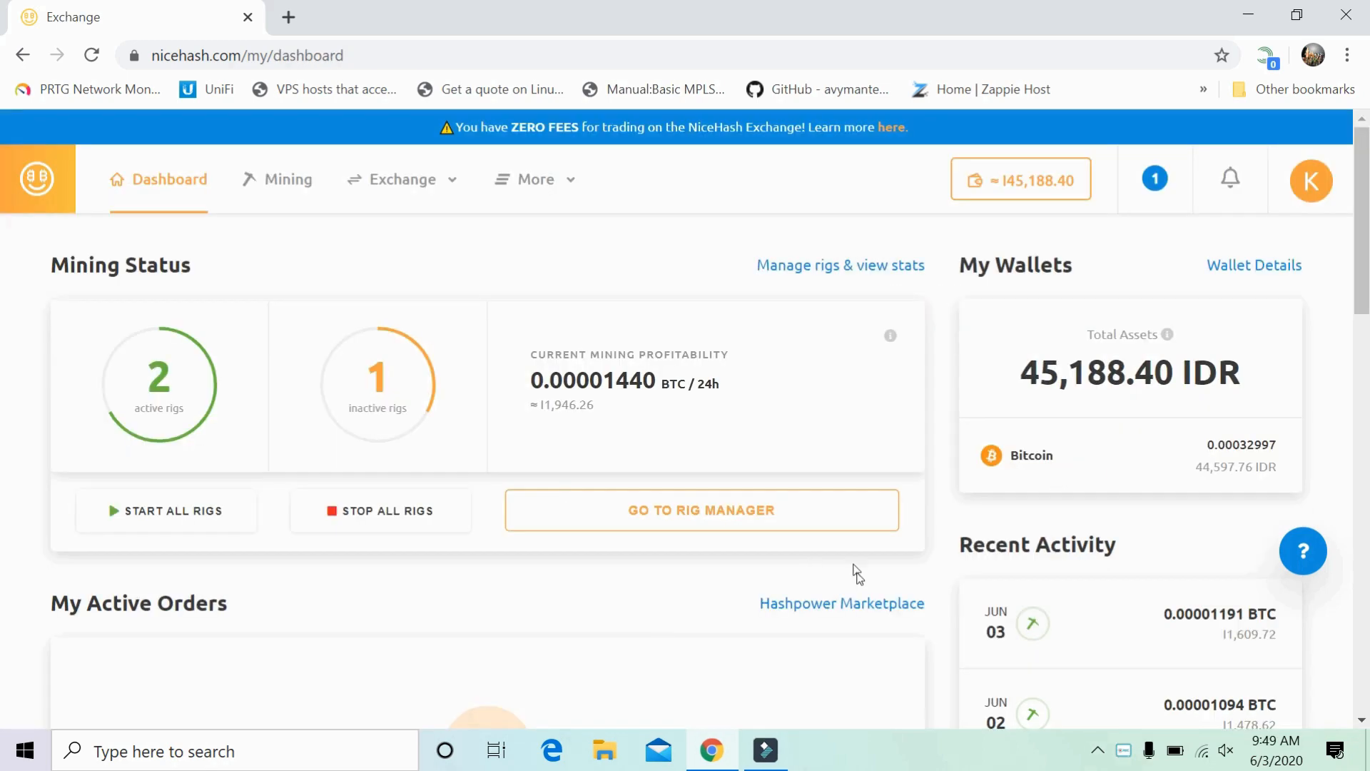
Return to the rig manager from the dashboard and expand the test group in place to list its rigs.
drag(1361, 159, 1359, 111)
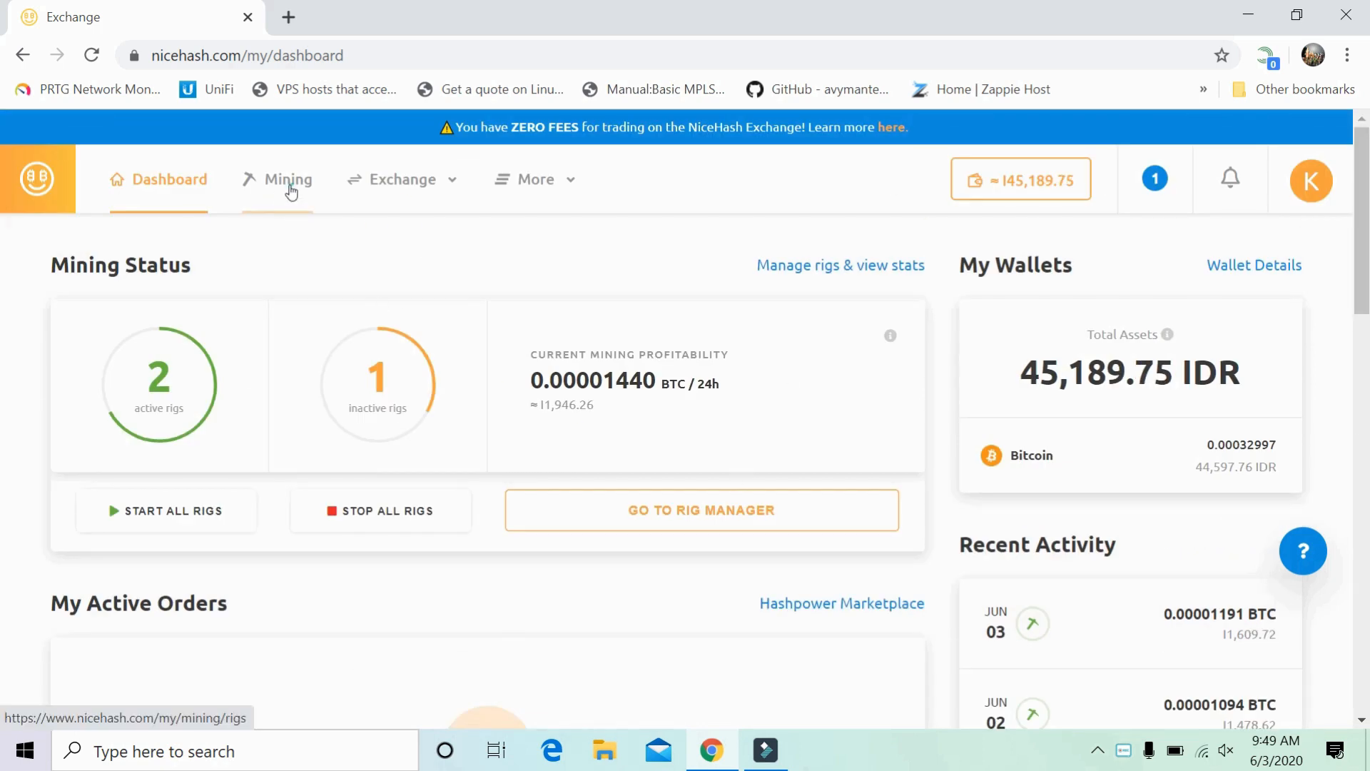
click(290, 187)
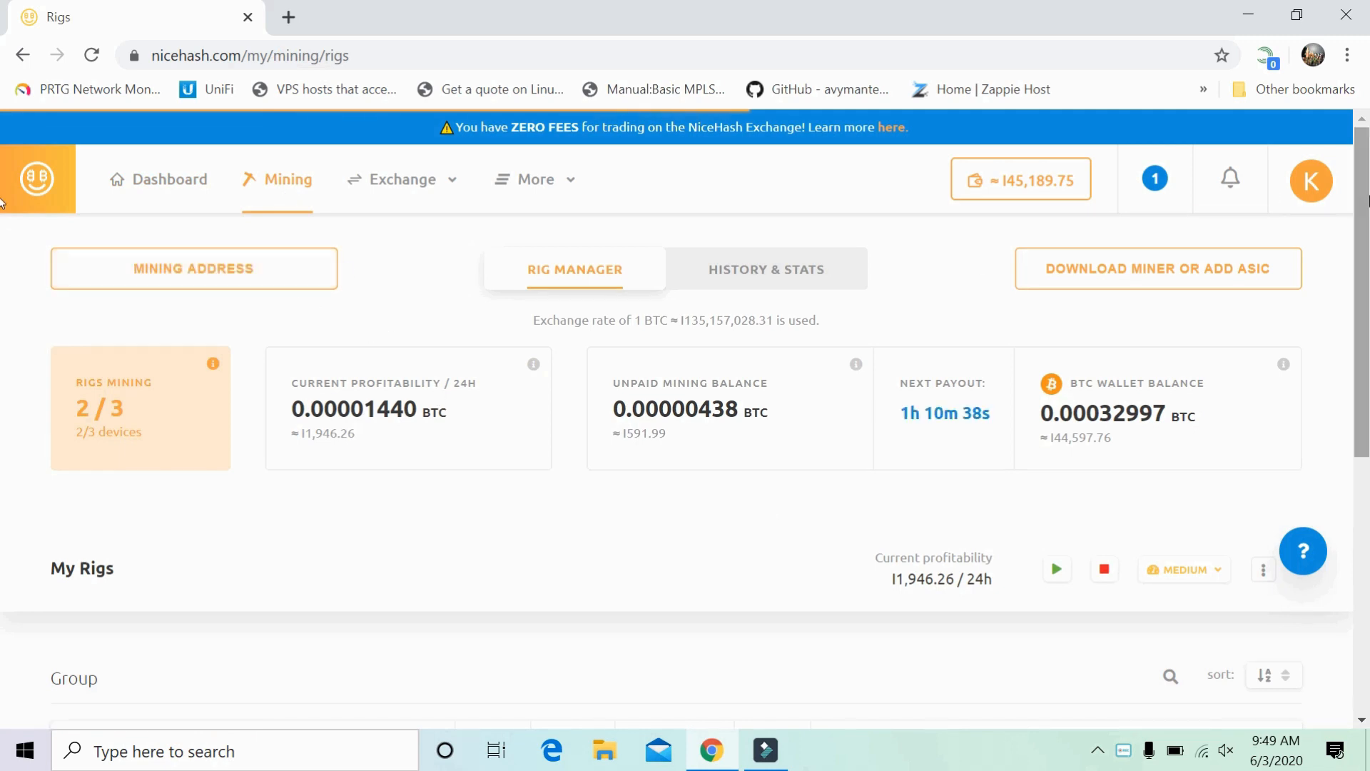
drag(1362, 183, 1360, 440)
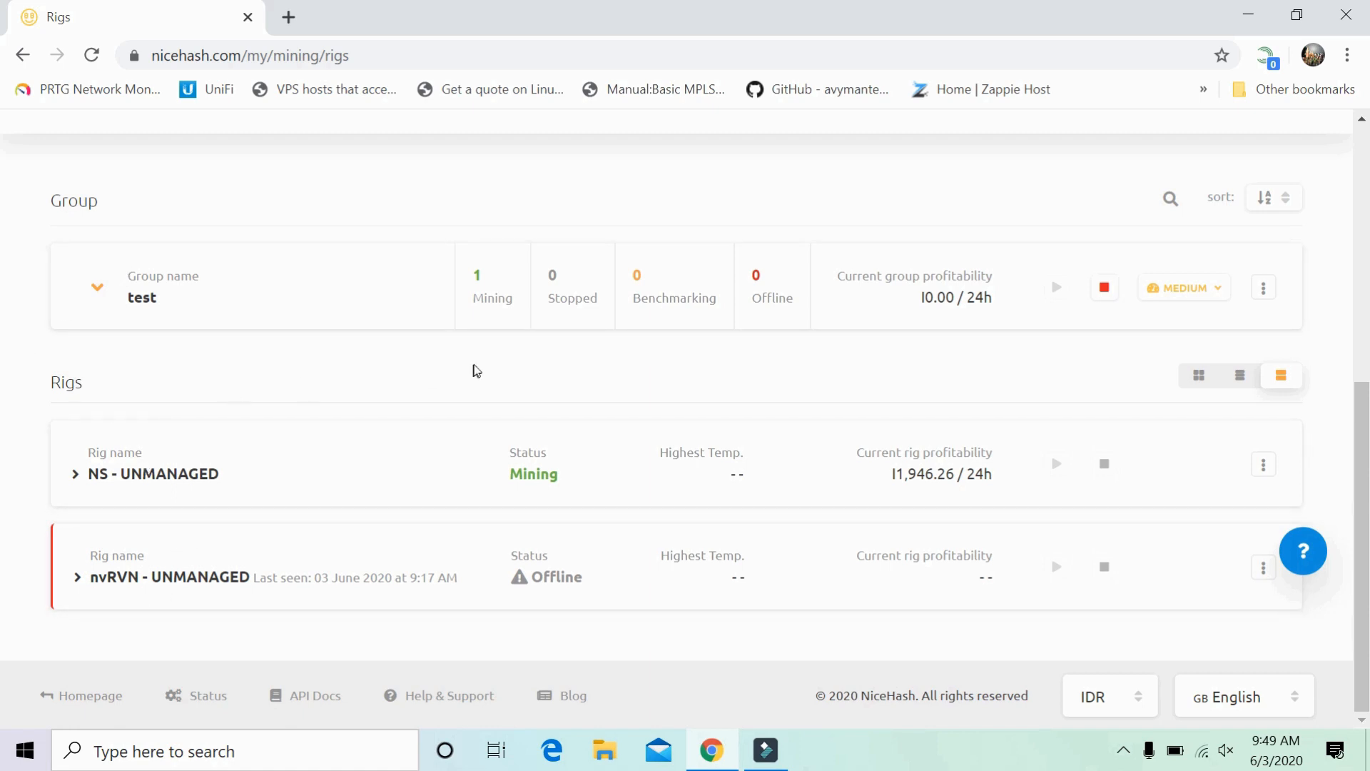
mouse_move(1206, 284)
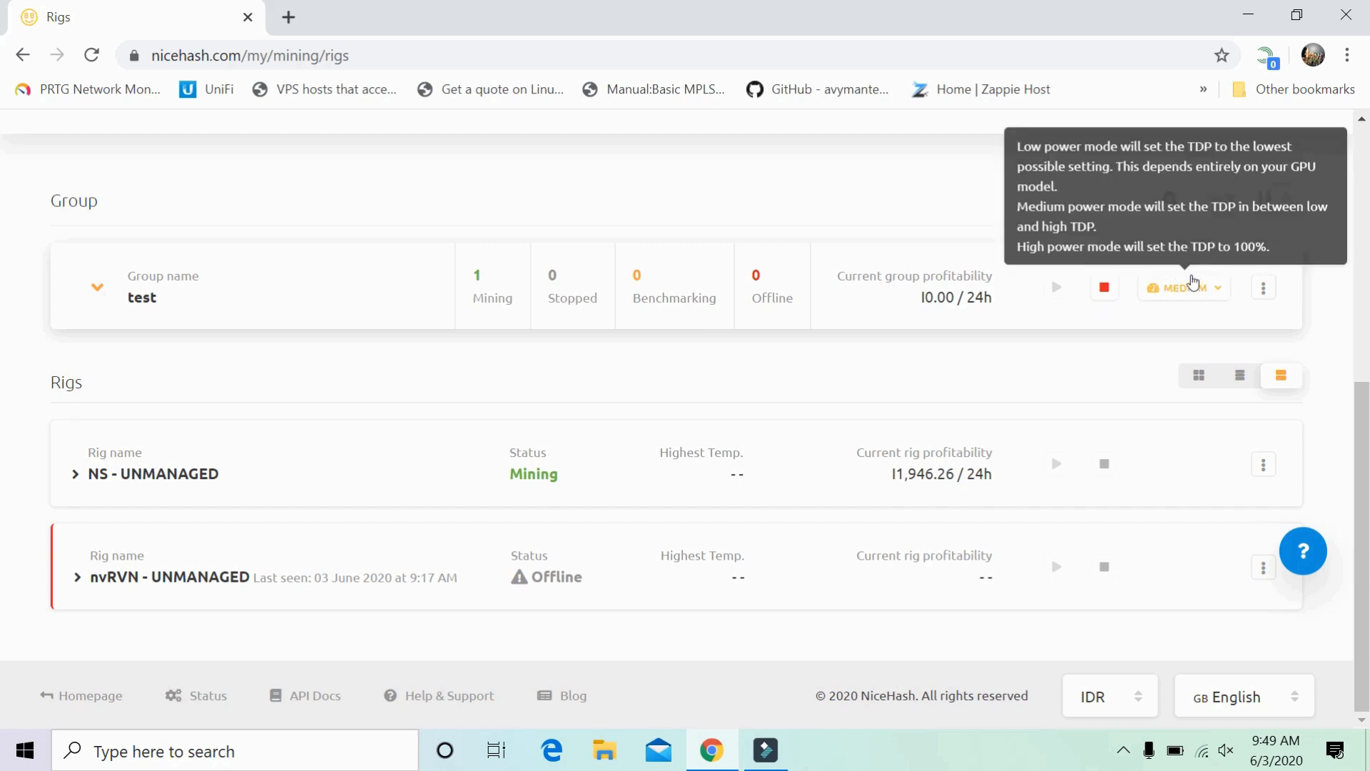
click(96, 293)
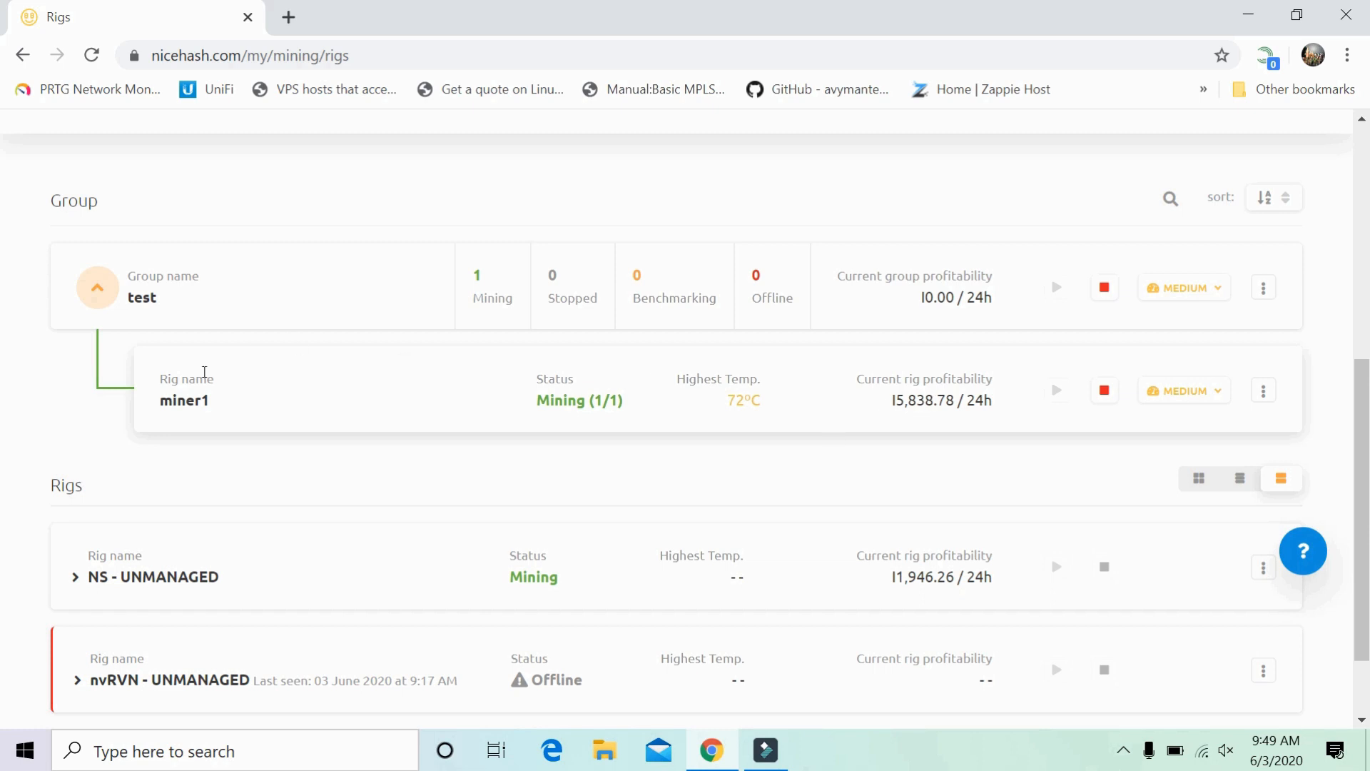
Open miner1's rig details and examine its active worker's algorithm, accepted speed and profitability.
click(202, 402)
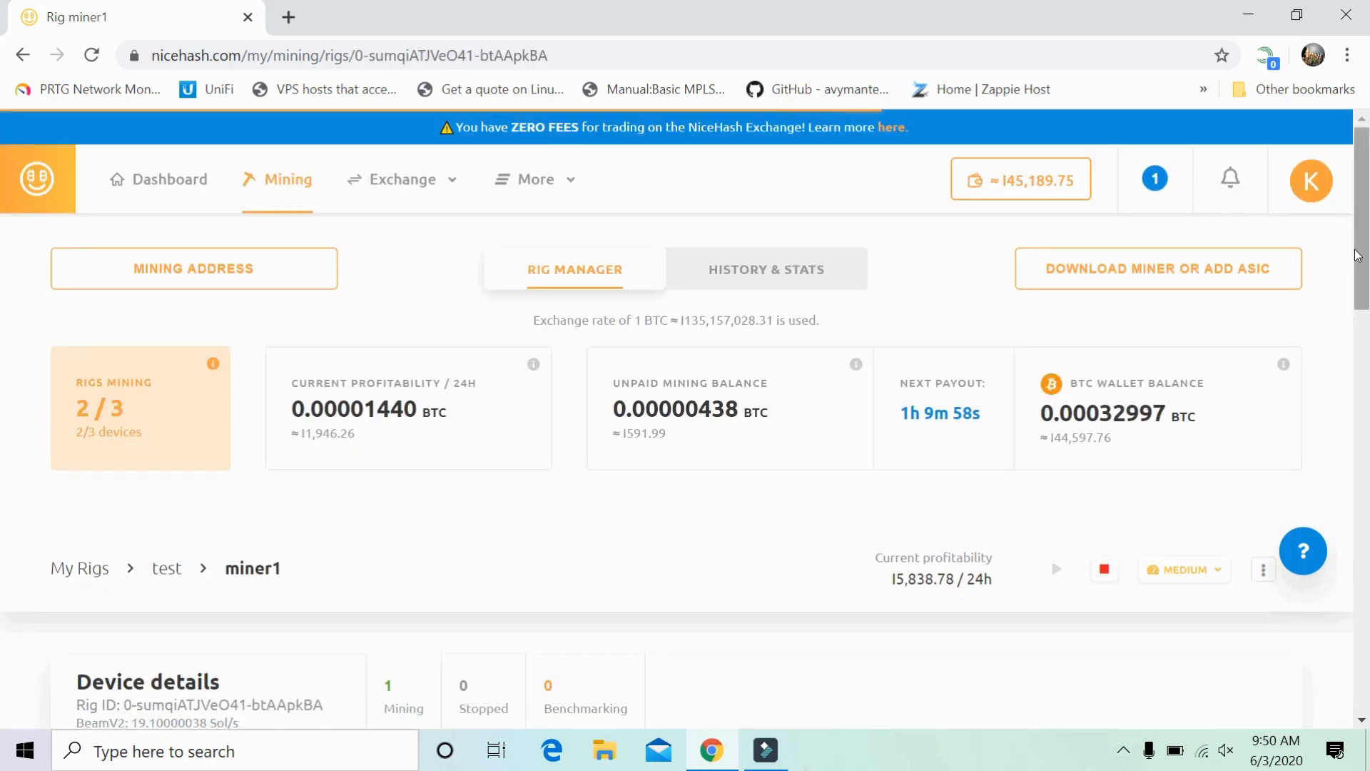
scroll(1363, 245, down, 6)
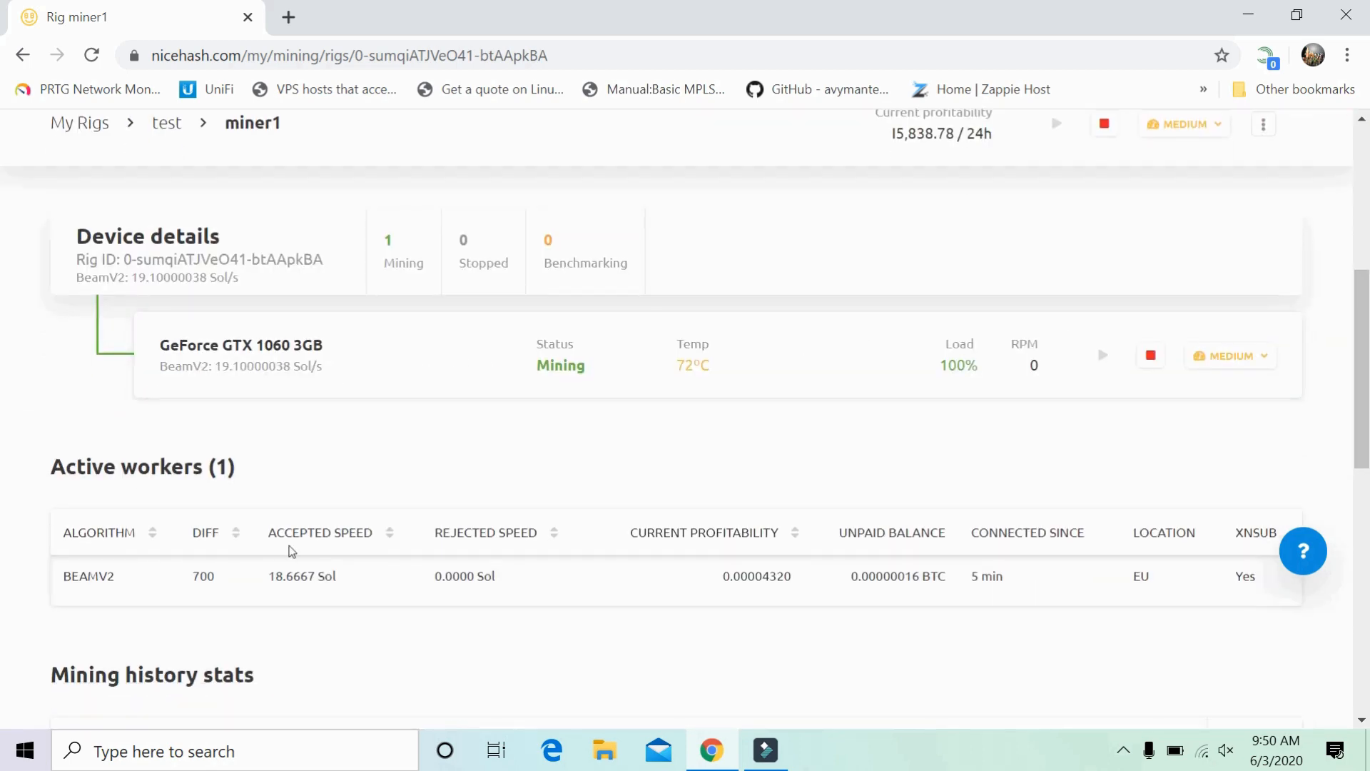
triple_click(279, 575)
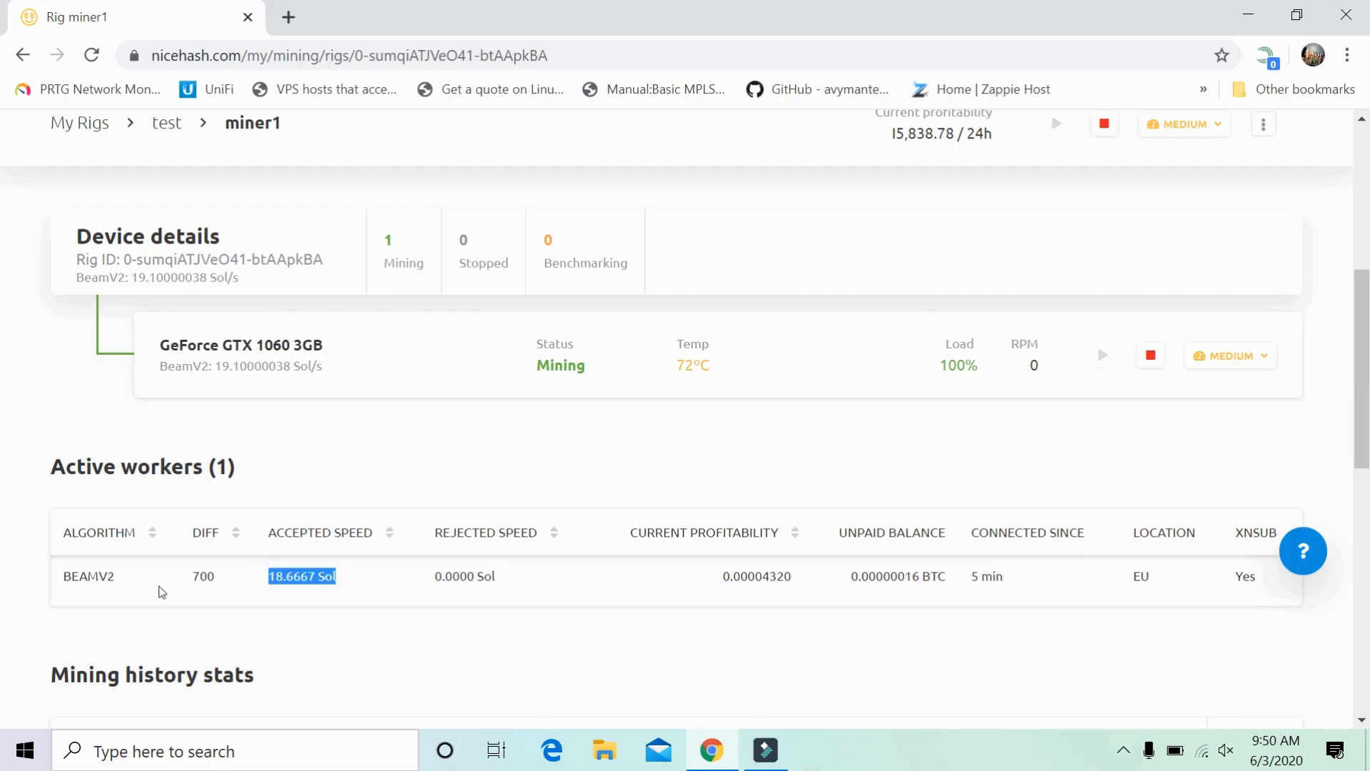
double_click(65, 576)
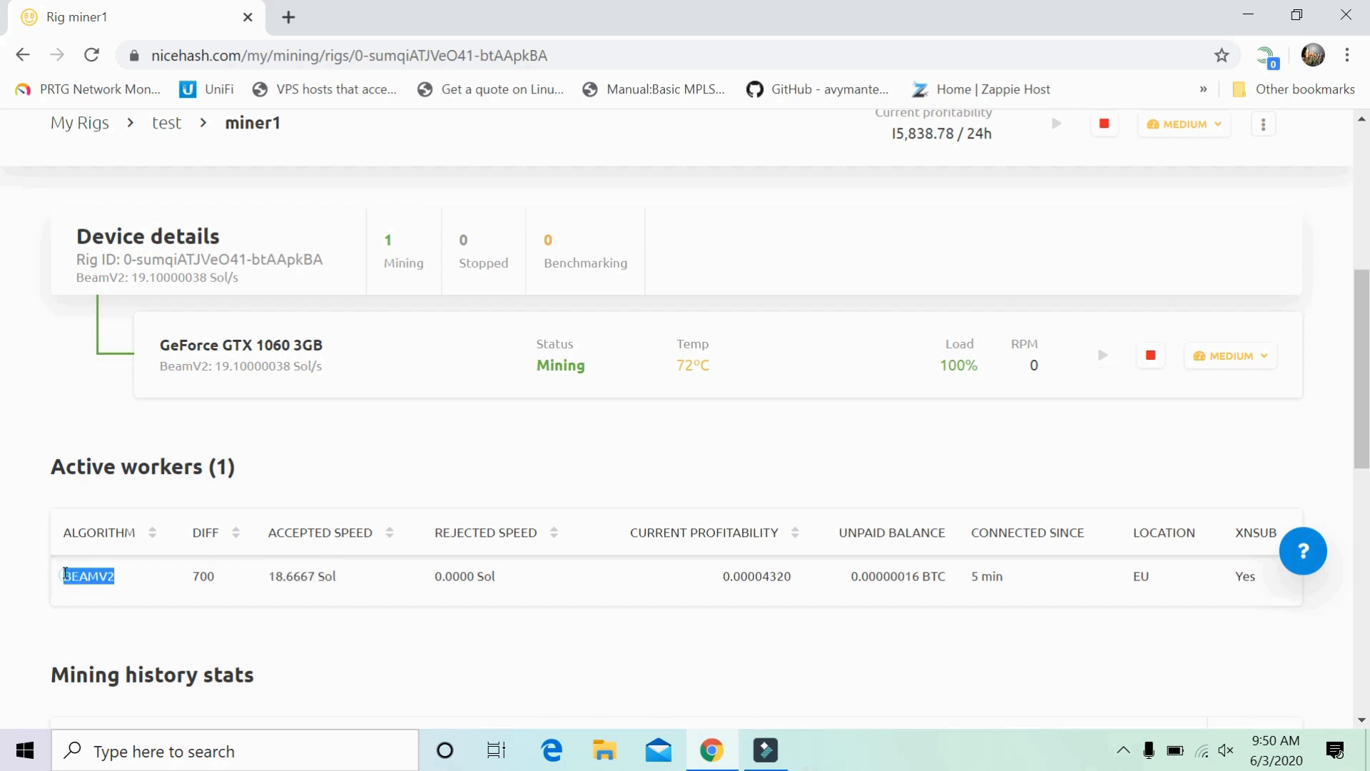
double_click(283, 575)
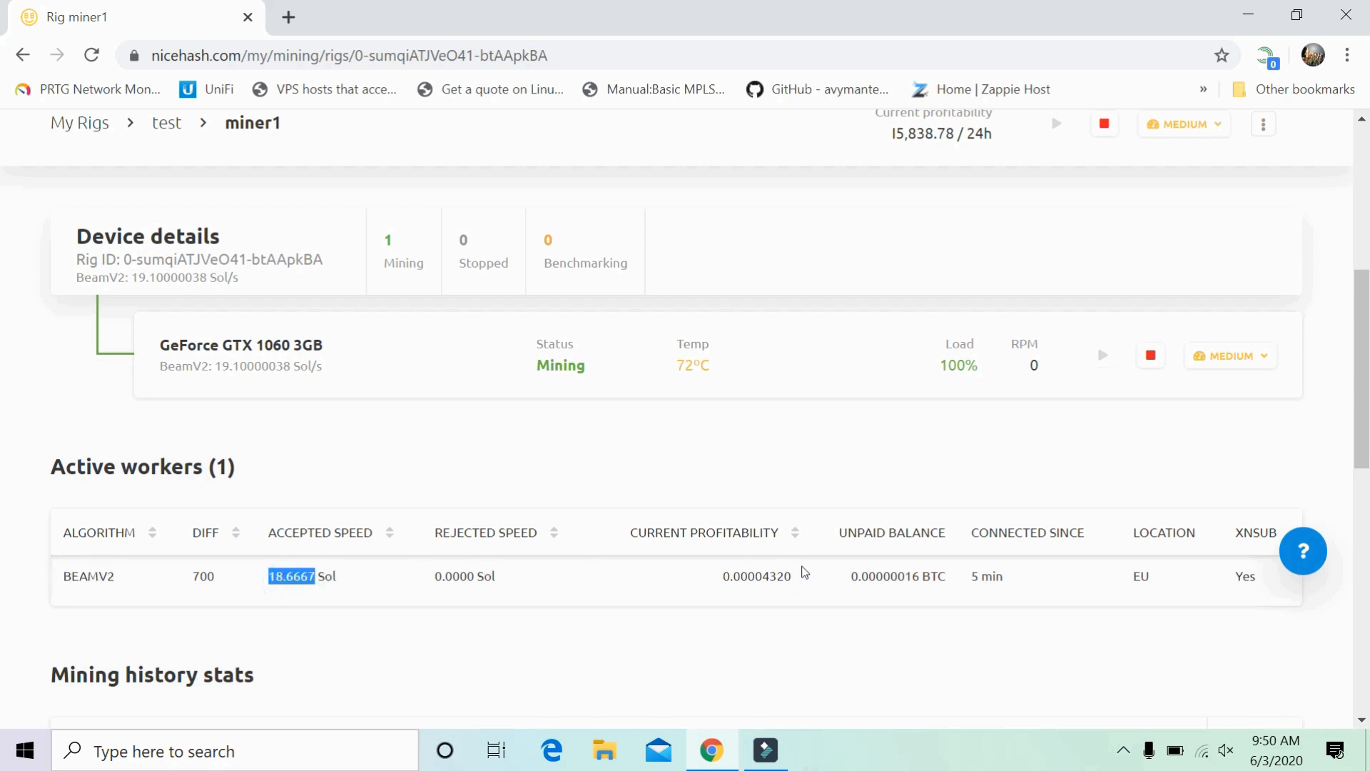
drag(1367, 392, 1366, 239)
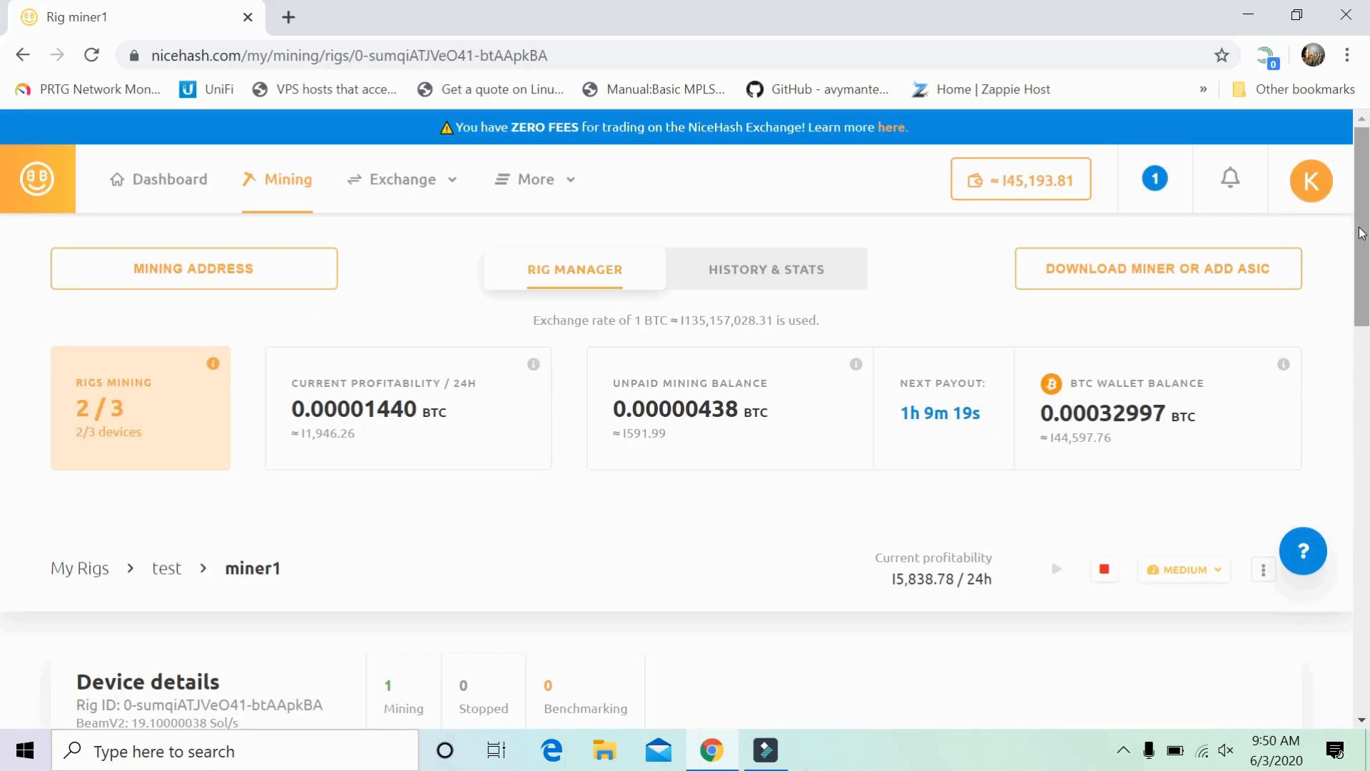
Open the wallets page and review the currency balances and the pending and unpaid mining amounts.
click(1007, 206)
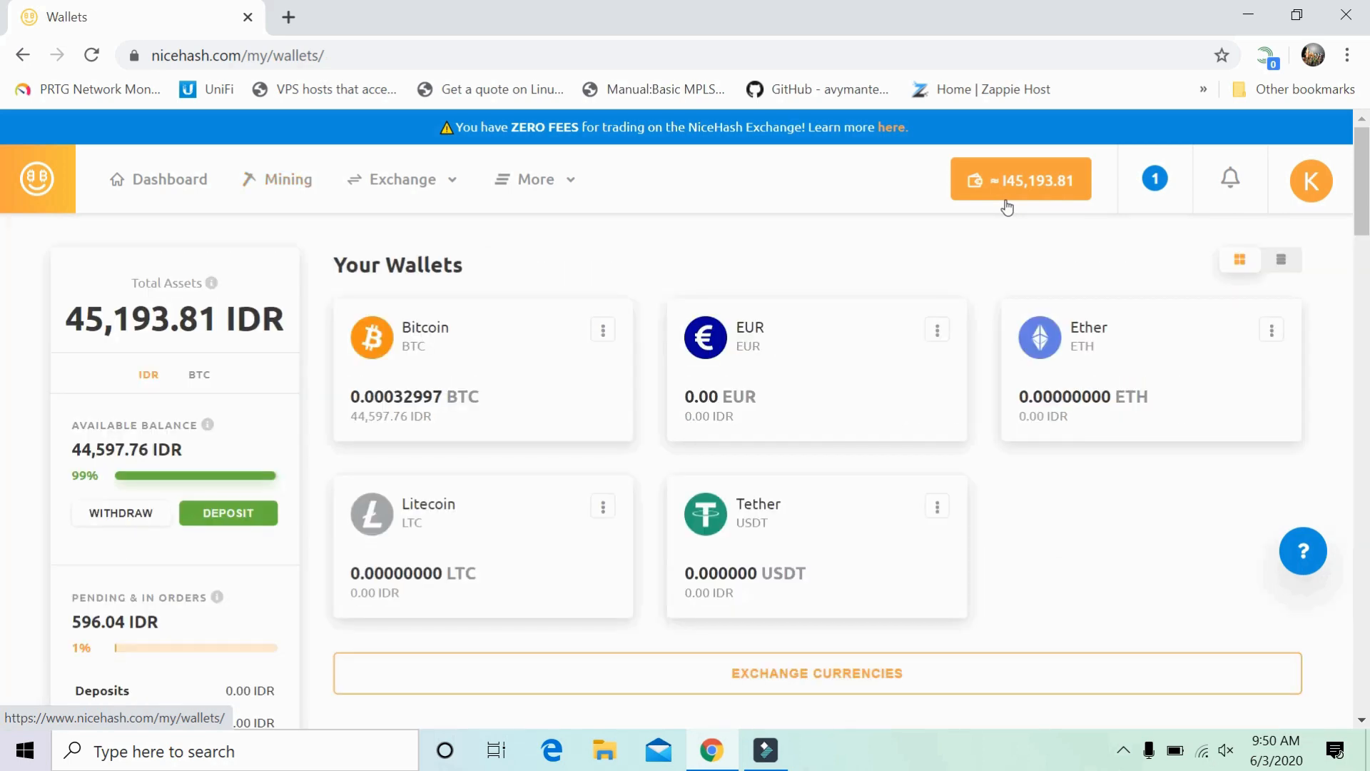
mouse_move(1362, 189)
mouse_down()
mouse_move(1369, 352)
mouse_move(1362, 172)
mouse_up()
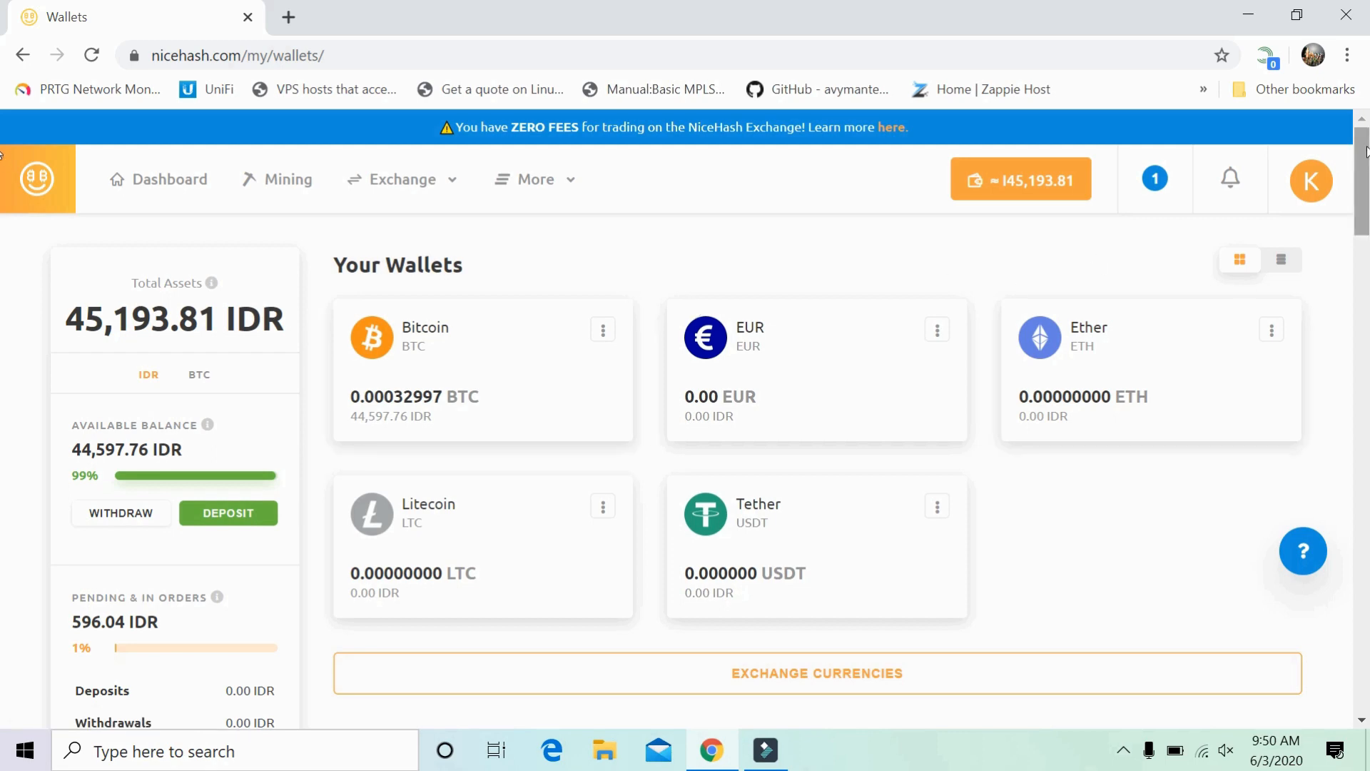
drag(1366, 151, 1366, 190)
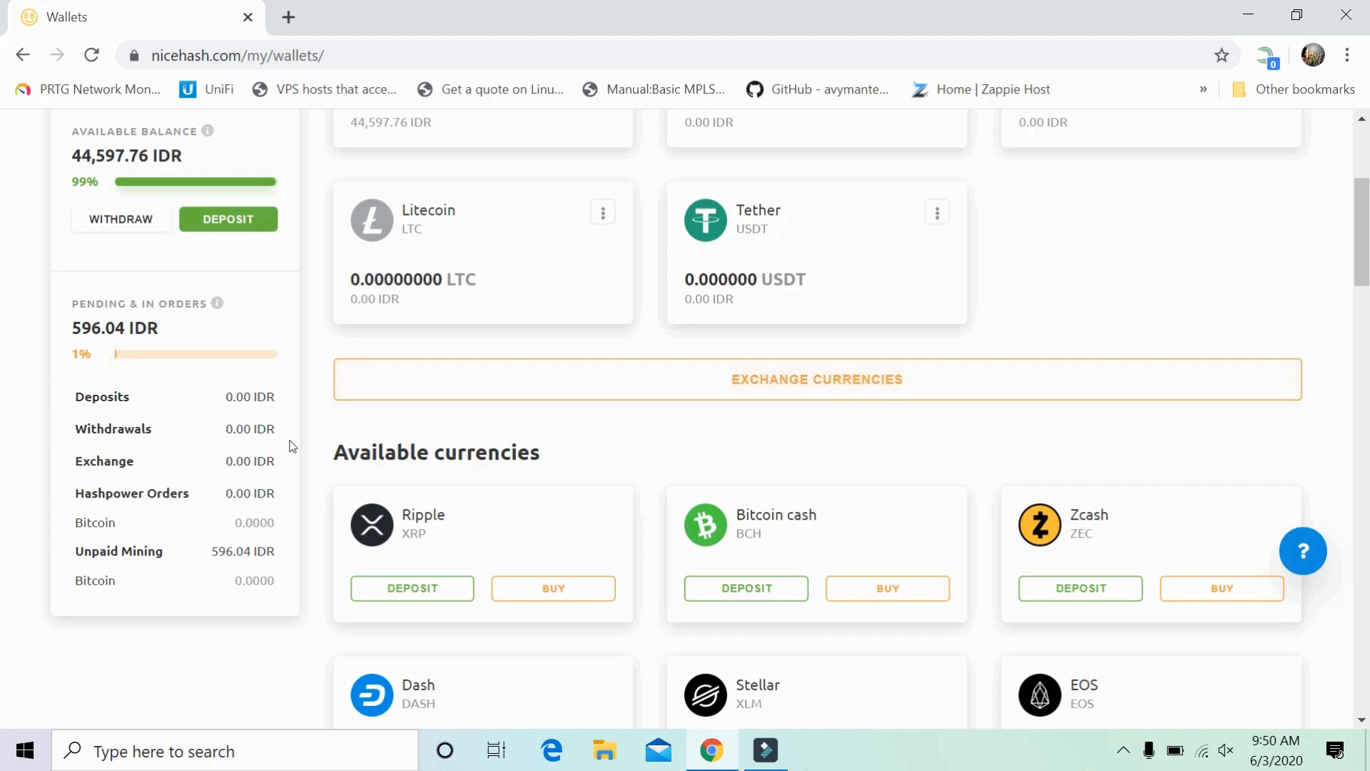
drag(1362, 185, 1364, 132)
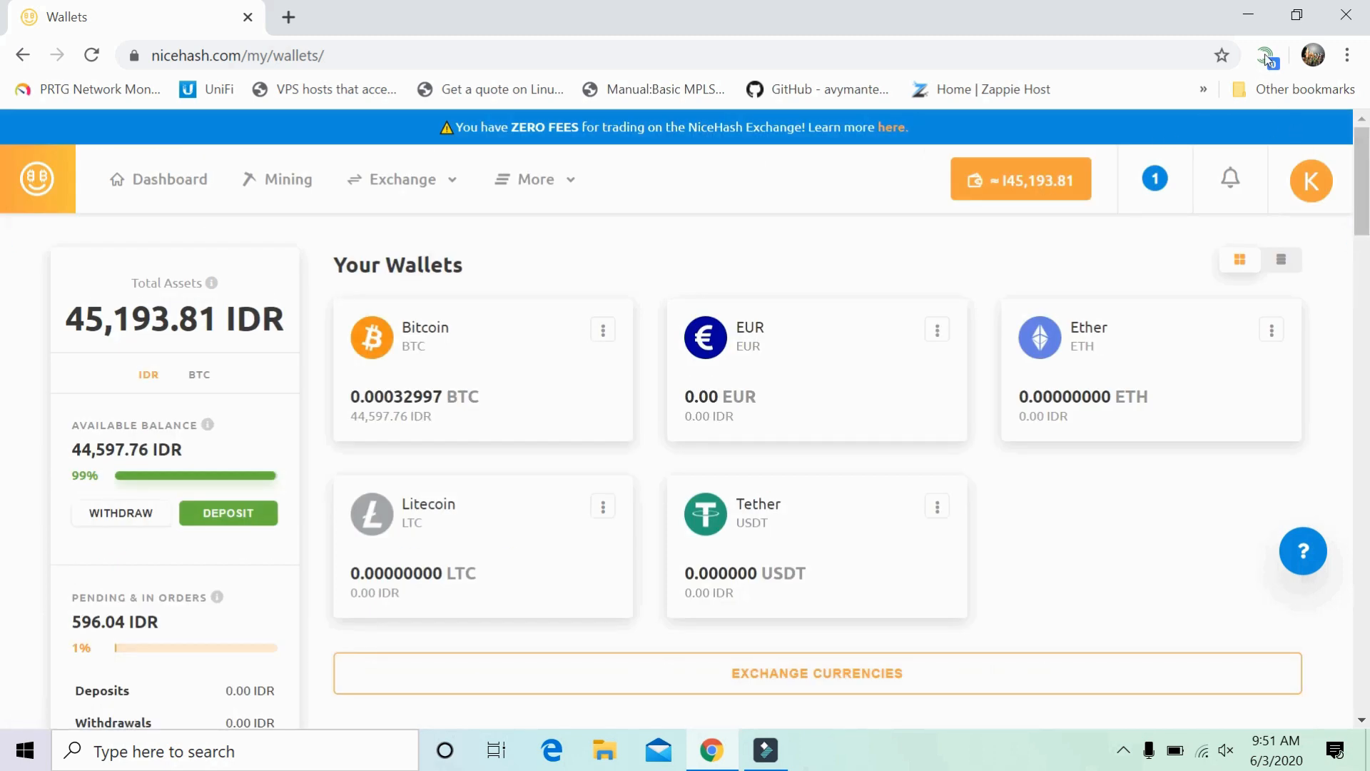
Close the browser and refresh the Windows desktop.
click(1348, 17)
right_click(744, 96)
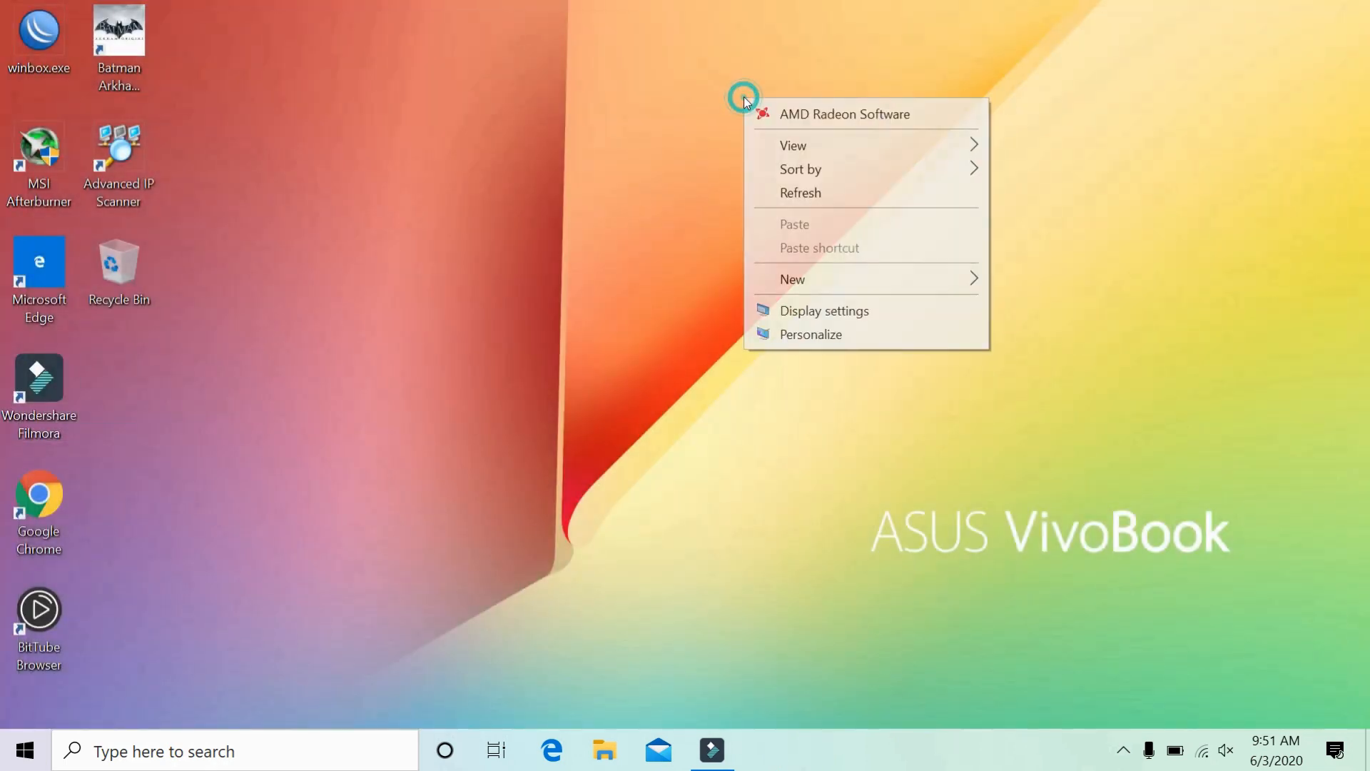
click(818, 192)
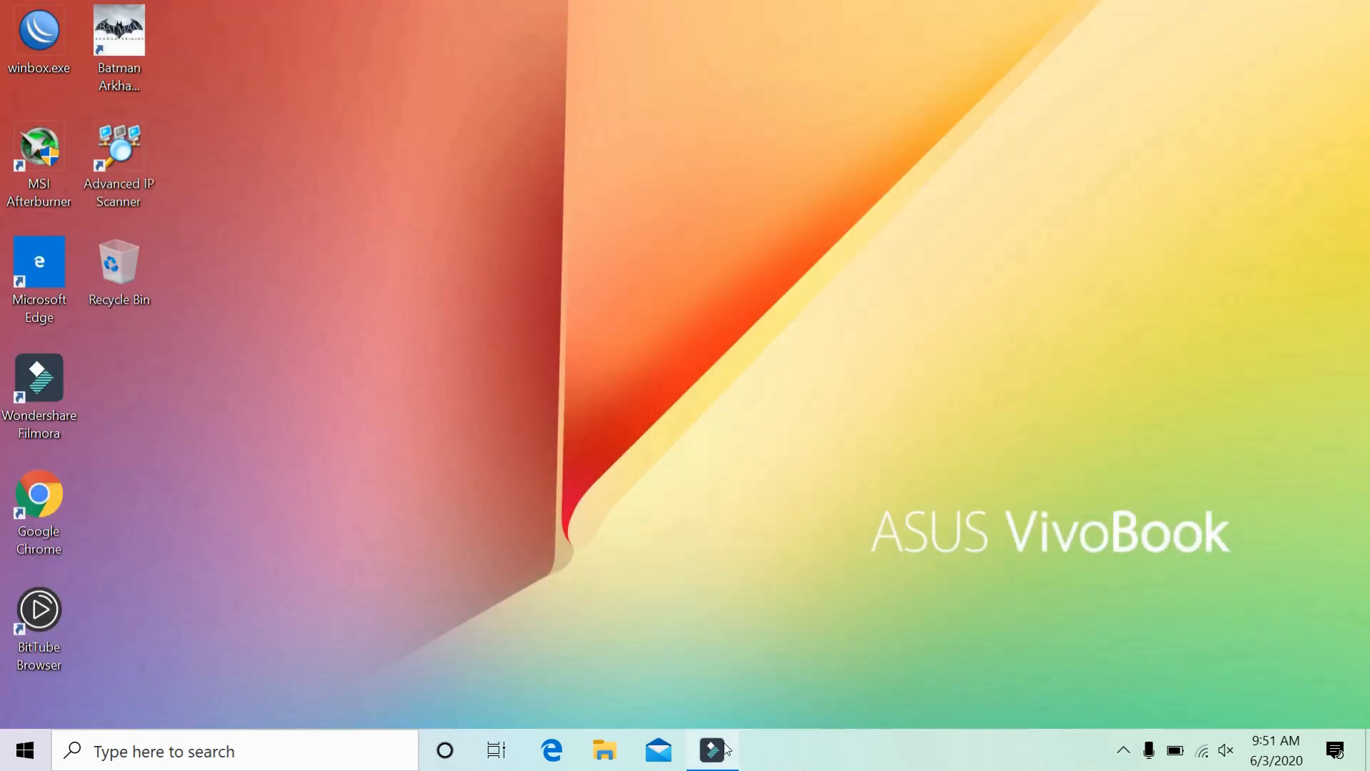
mouse_move(725, 755)
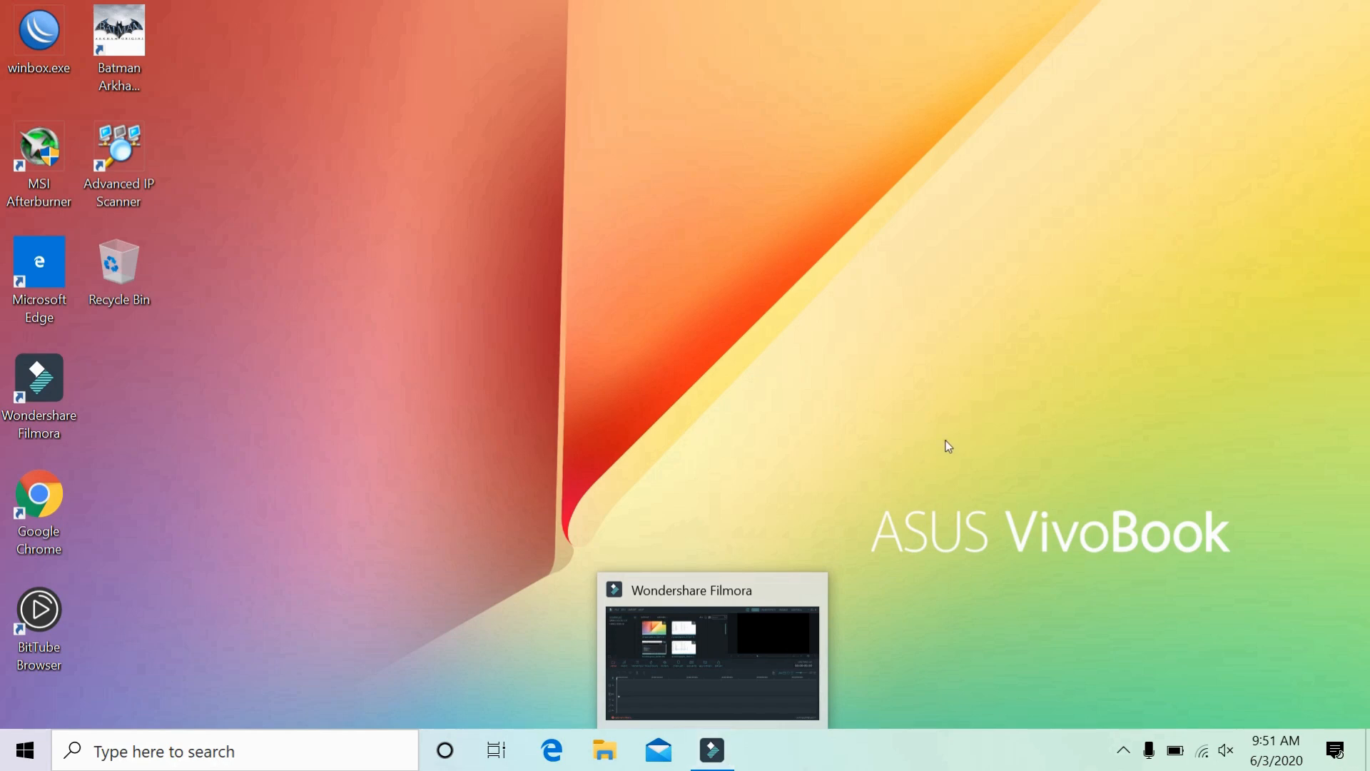